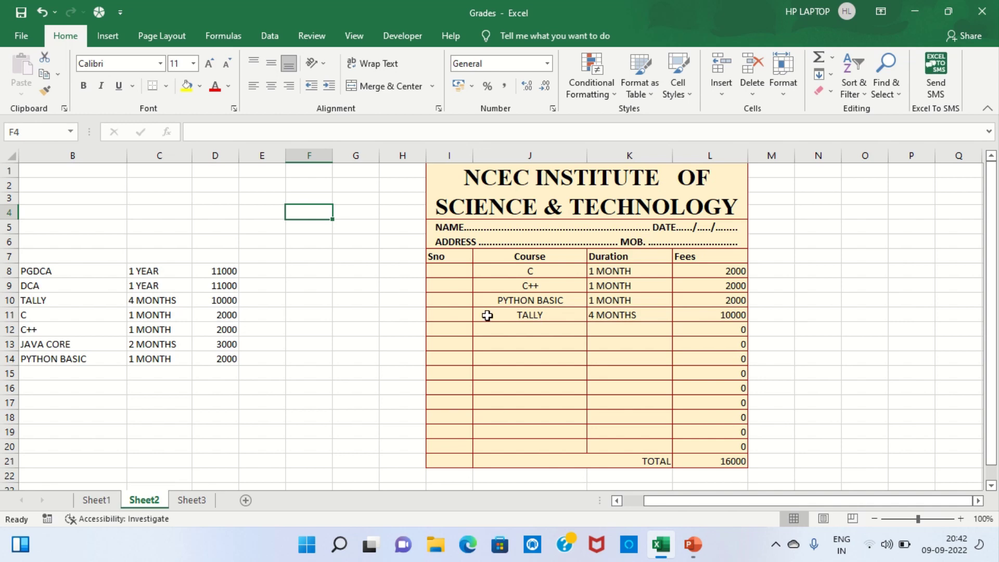
Choose PGDCA from the course drop-down in J8 on Sheet2
{"action": "left_click", "coordinate": [521, 275]}
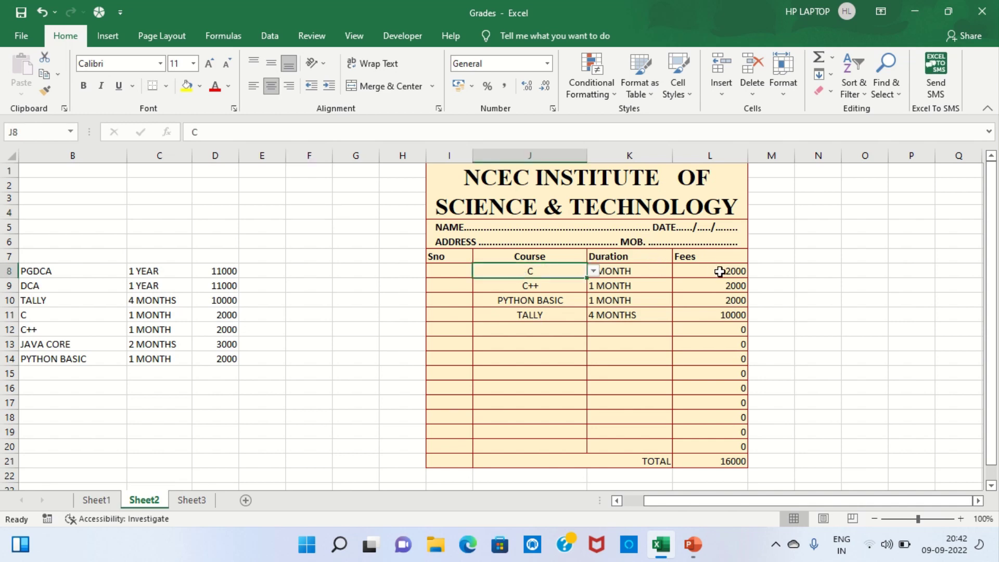
{"action": "left_click", "coordinate": [594, 271]}
{"action": "left_click", "coordinate": [533, 284]}
{"action": "left_click", "coordinate": [602, 288]}
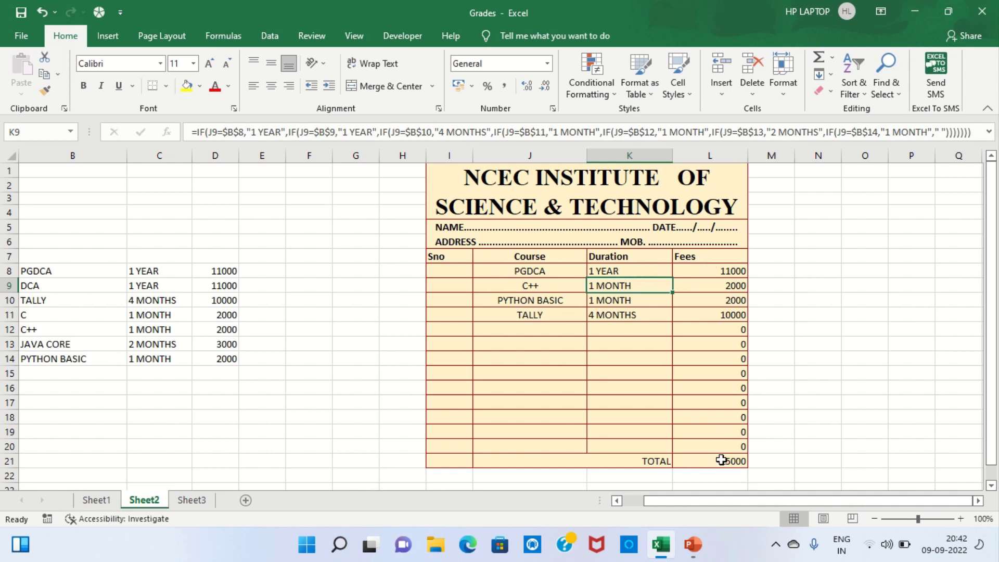
Choose TALLY in J9, then check its 4 MONTHS duration and the IF formulas in column K
{"action": "left_click", "coordinate": [550, 288]}
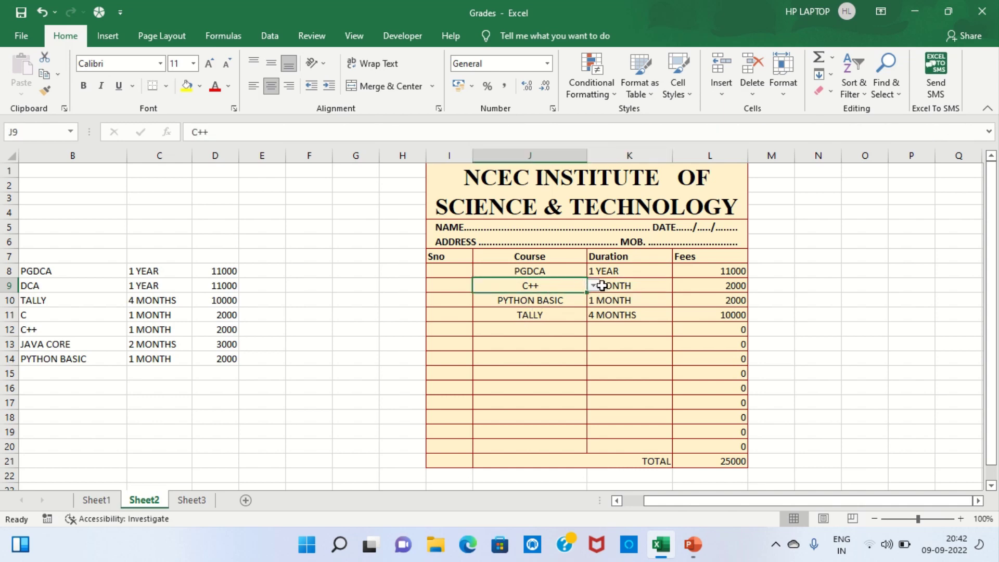
{"action": "left_click", "coordinate": [594, 286]}
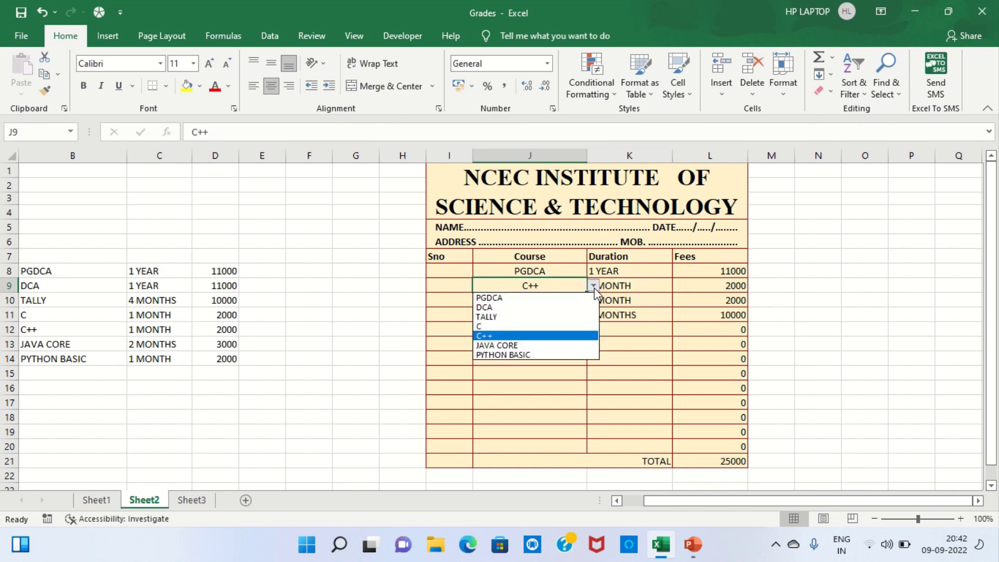
{"action": "left_click", "coordinate": [534, 317]}
{"action": "left_click", "coordinate": [648, 284]}
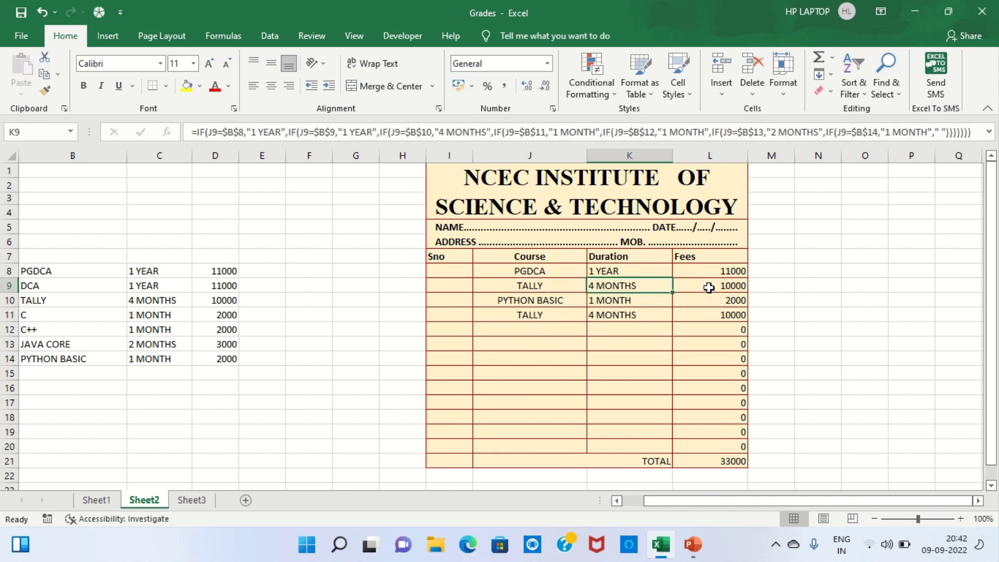
{"action": "left_click", "coordinate": [668, 415]}
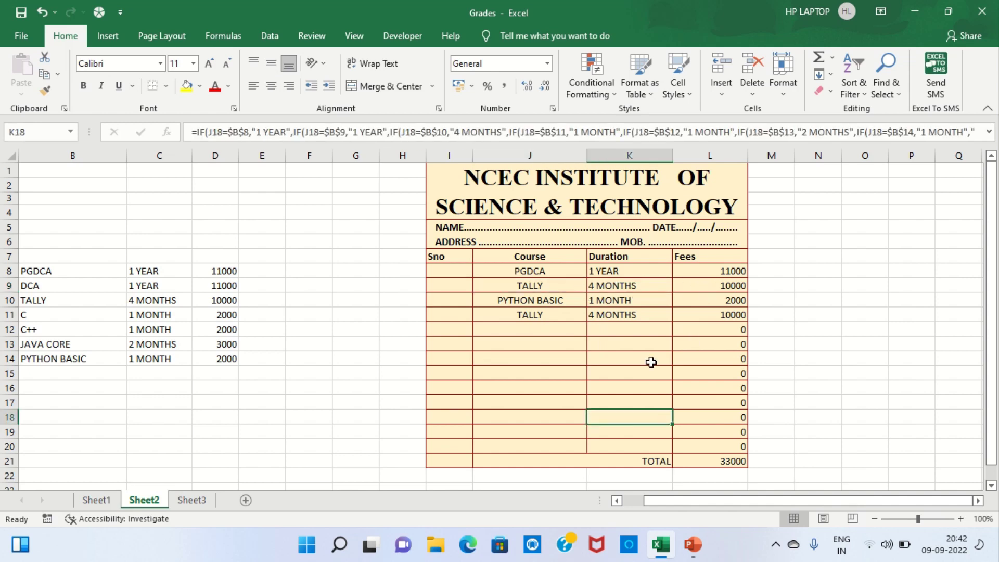
{"action": "left_click", "coordinate": [452, 400]}
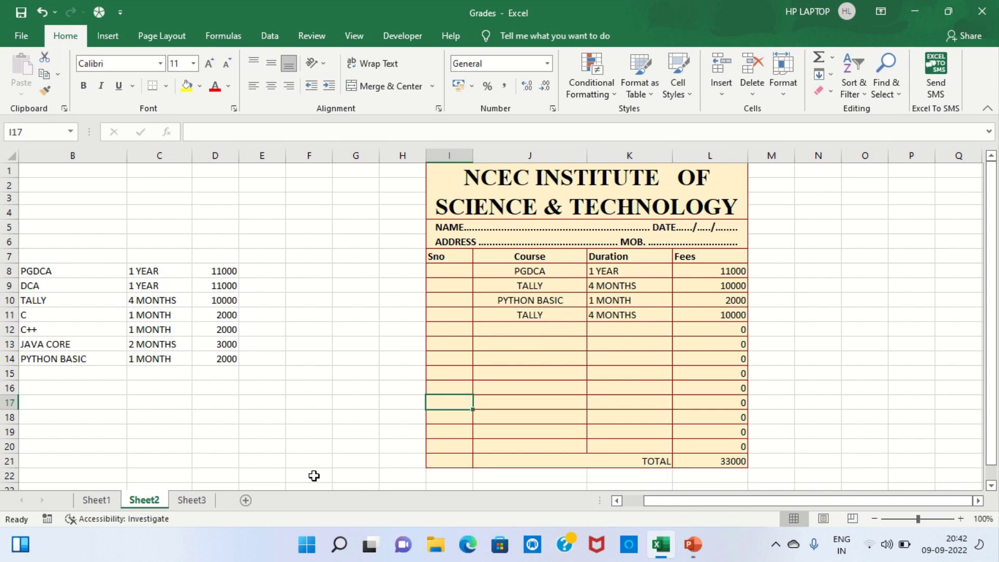
On Sheet3, select H1:K3 as the receipt title area
{"action": "left_click", "coordinate": [191, 500]}
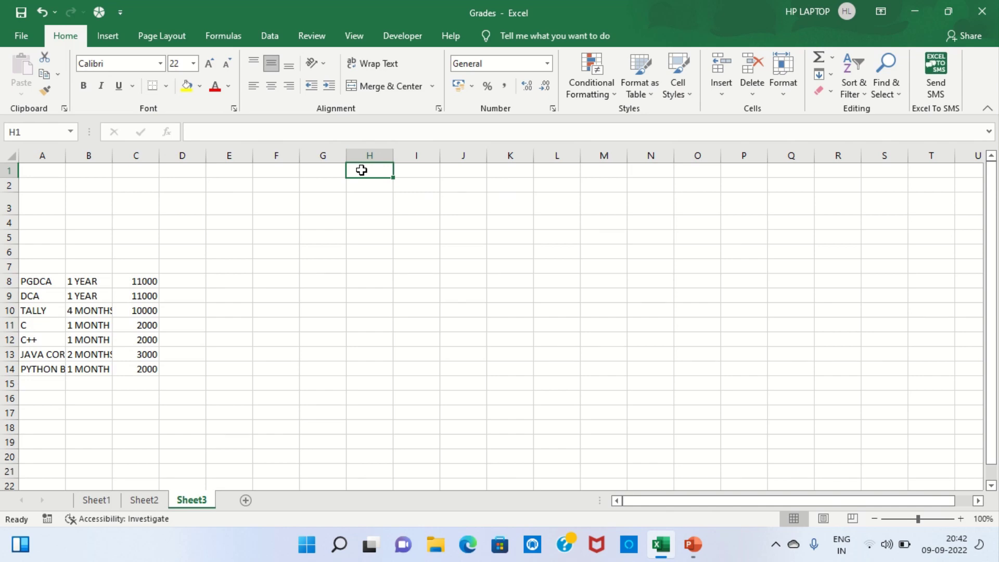
{"action": "left_click_drag", "start_coordinate": [362, 170], "coordinate": [556, 205]}
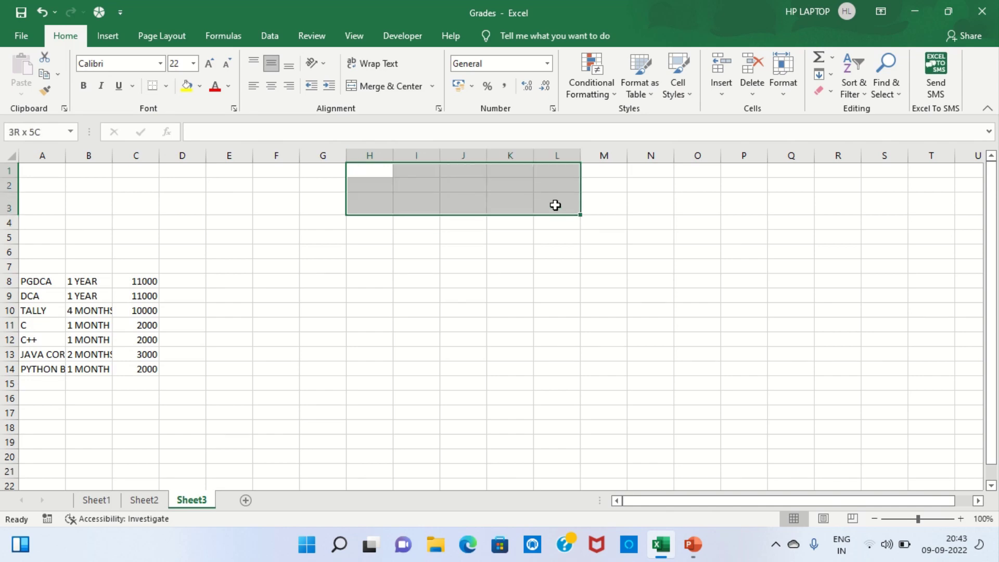
{"action": "left_click_drag", "start_coordinate": [556, 205], "coordinate": [555, 204]}
{"action": "left_click", "coordinate": [148, 501]}
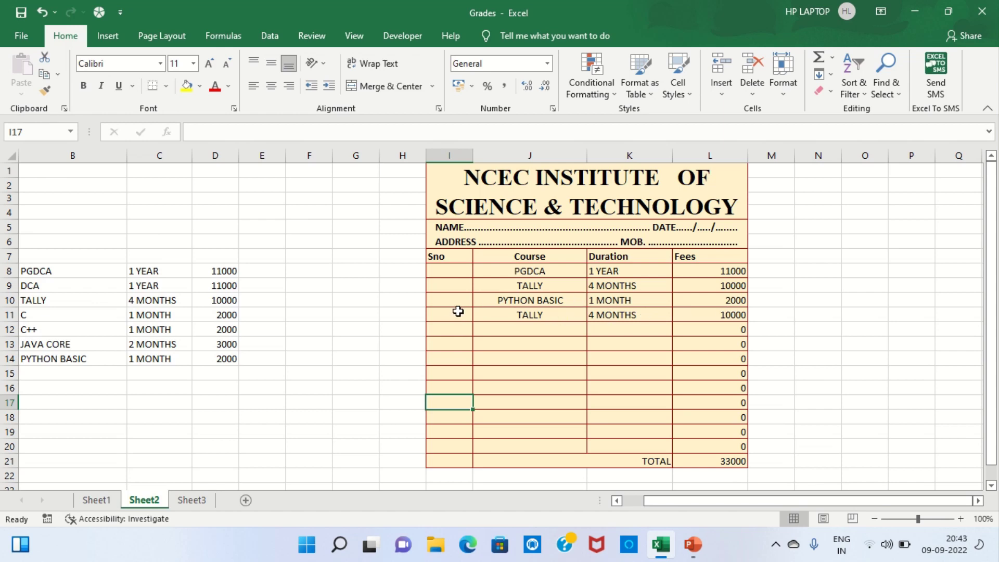
{"action": "left_click", "coordinate": [192, 500]}
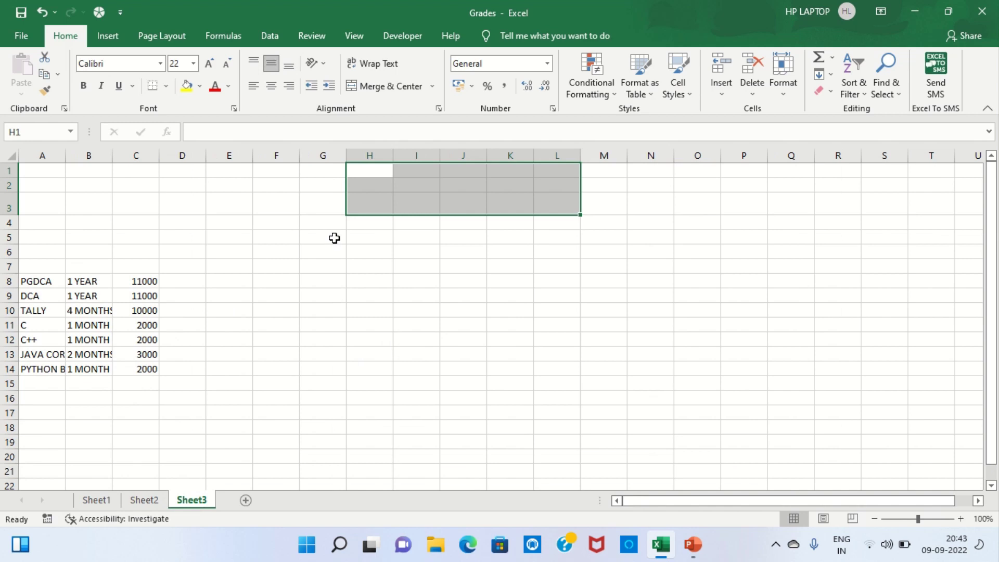
{"action": "mouse_move", "coordinate": [495, 189]}
{"action": "left_mouse_down"}
{"action": "mouse_move", "coordinate": [380, 167]}
{"action": "mouse_move", "coordinate": [520, 203]}
{"action": "left_mouse_up"}
{"action": "left_click", "coordinate": [380, 167]}
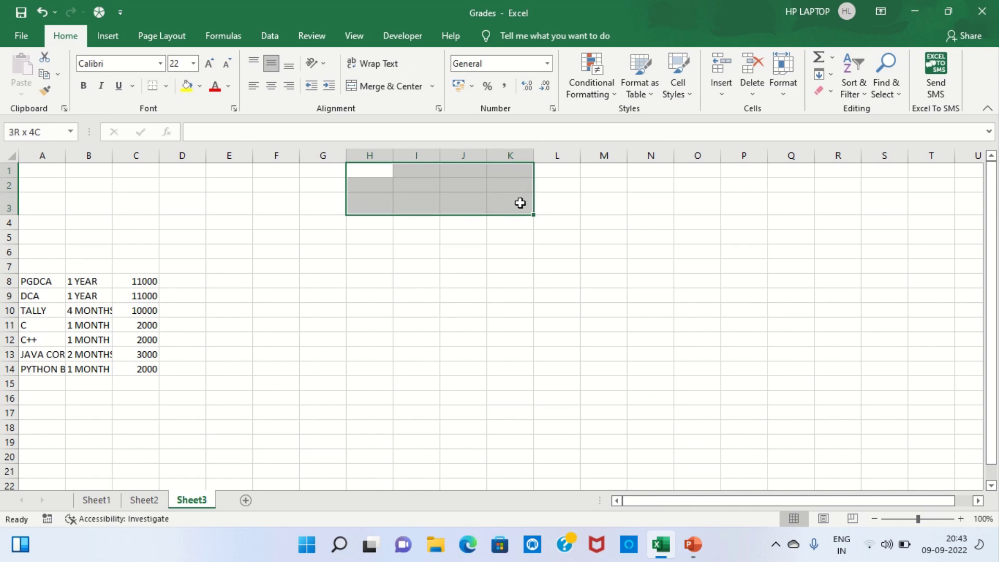
{"action": "left_click_drag", "start_coordinate": [520, 203], "coordinate": [520, 201]}
Merge H1:K3 with wrap text, enter 'NCEC INSTITUTE OF SCIENCE & TECHNOLOGY', and widen column I
{"action": "left_click", "coordinate": [371, 88]}
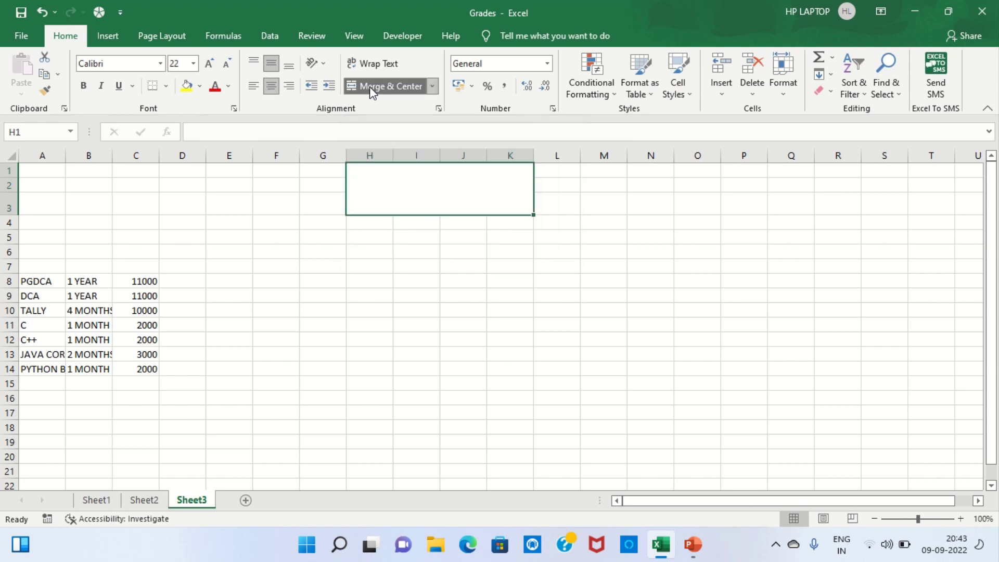
{"action": "left_click", "coordinate": [371, 63]}
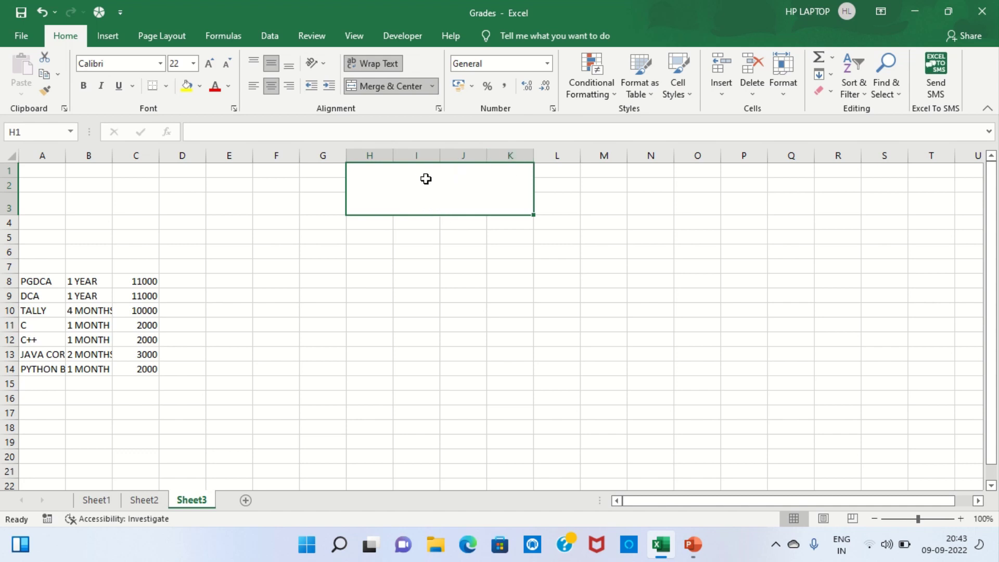
{"action": "type", "text": "NCEC"}
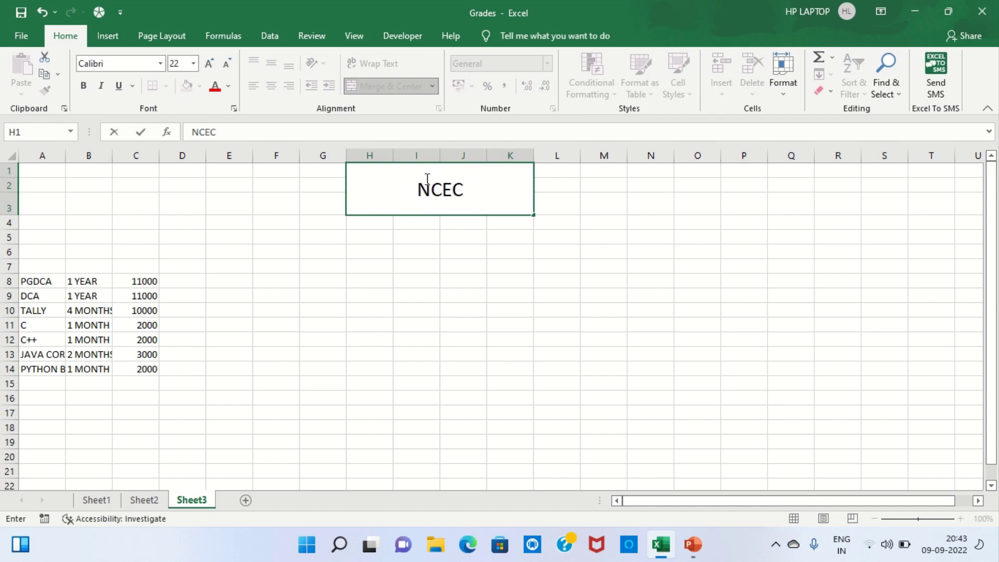
{"action": "type", "text": " INSTITUTE OF SCIENCE & TECHNOLOGY"}
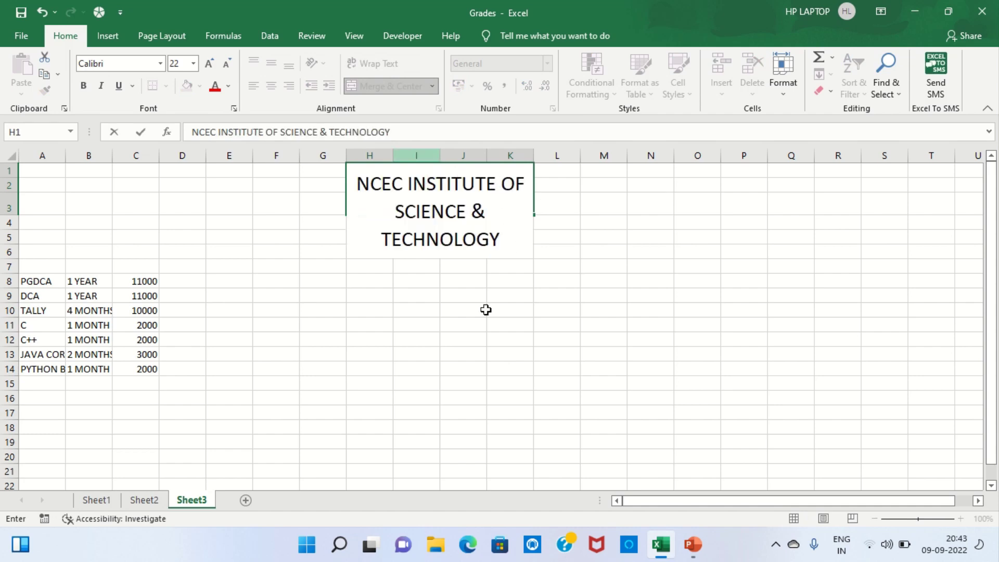
{"action": "left_click", "coordinate": [477, 328]}
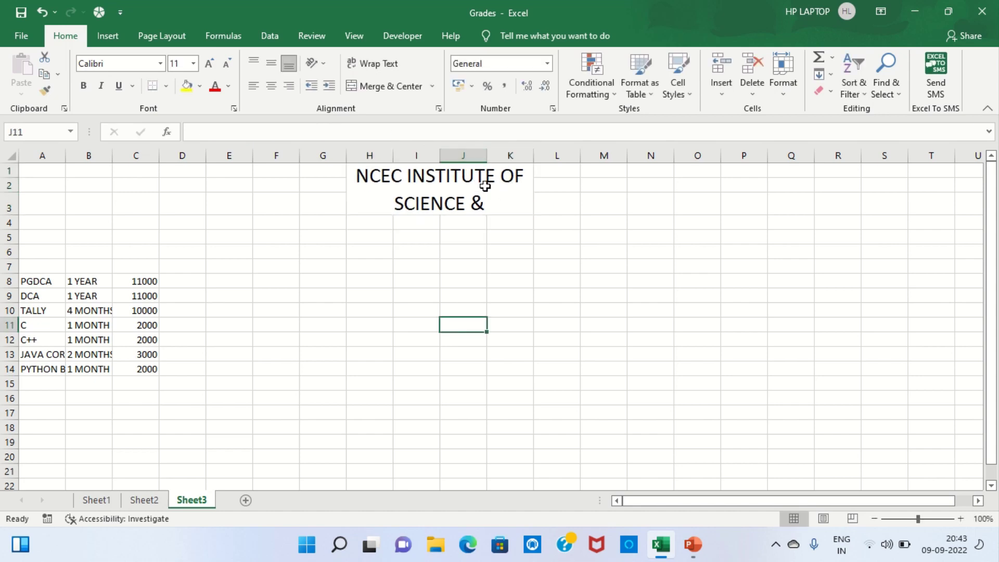
{"action": "left_click_drag", "start_coordinate": [440, 156], "coordinate": [499, 156]}
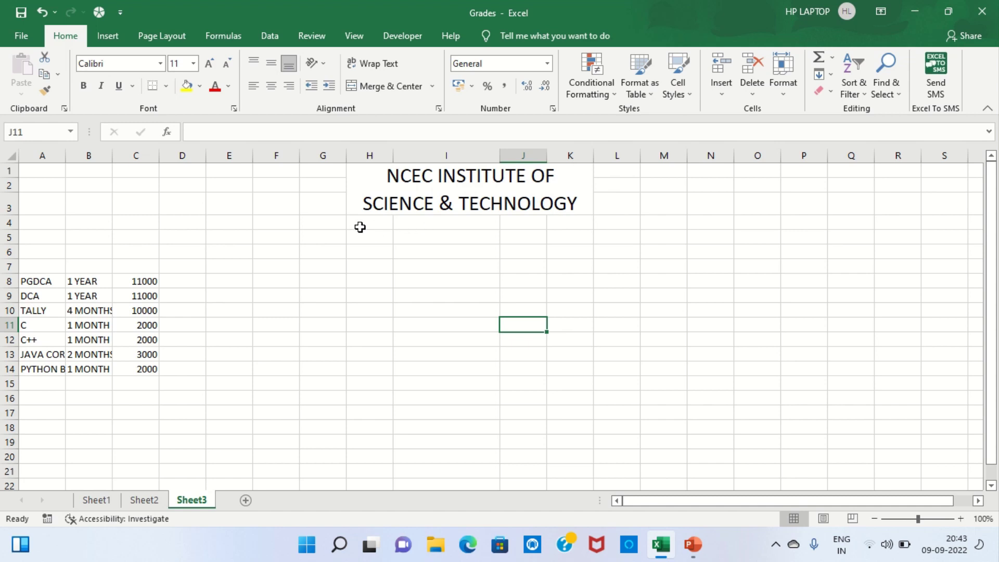
Merge and vertically centre H4:K5, then enter the dotted NAME, DATE, ADDRESS and MOB. blanks
{"action": "mouse_move", "coordinate": [365, 220]}
{"action": "left_mouse_down"}
{"action": "mouse_move", "coordinate": [367, 237]}
{"action": "mouse_move", "coordinate": [568, 235]}
{"action": "left_mouse_up"}
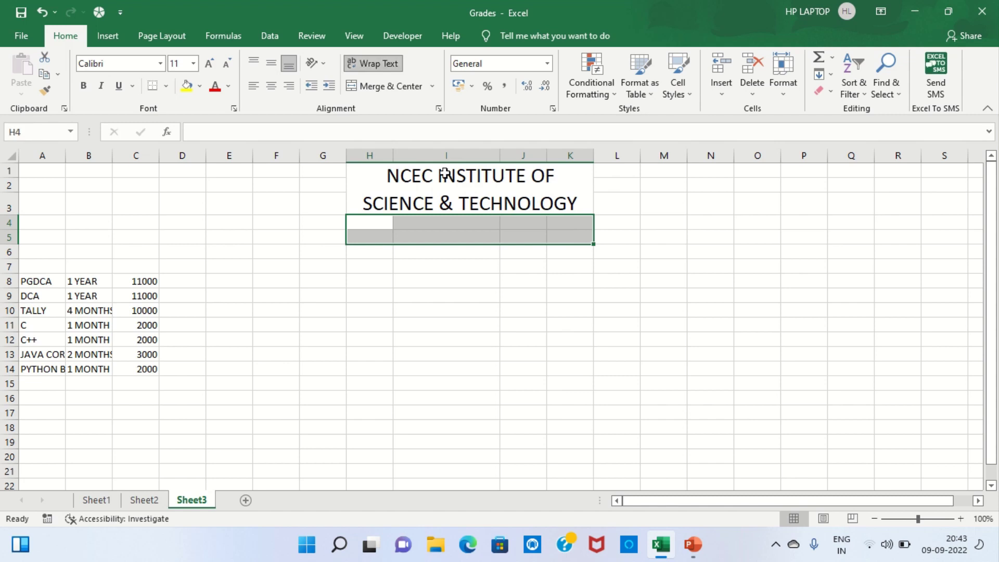
{"action": "left_click", "coordinate": [379, 91]}
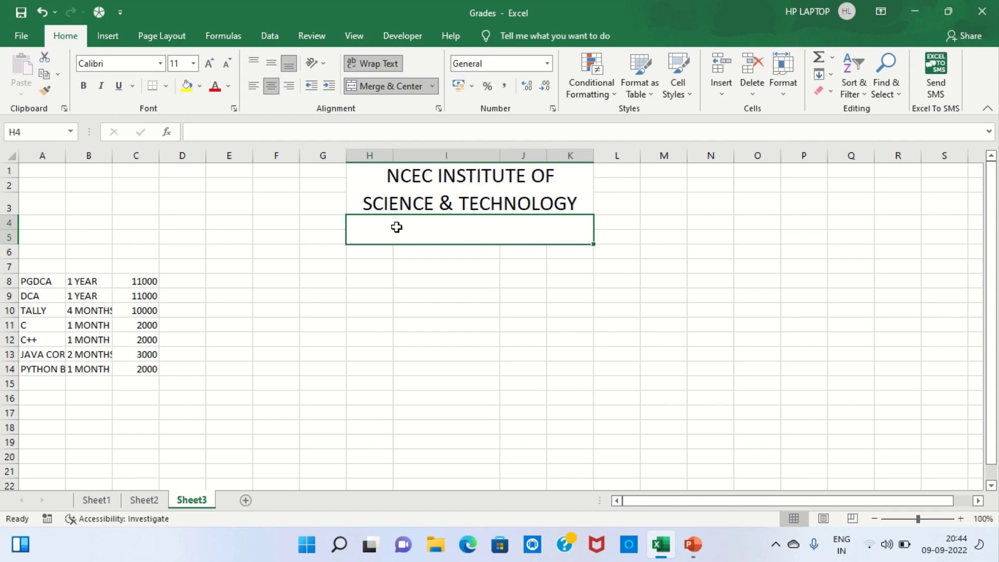
{"action": "left_click", "coordinate": [271, 63]}
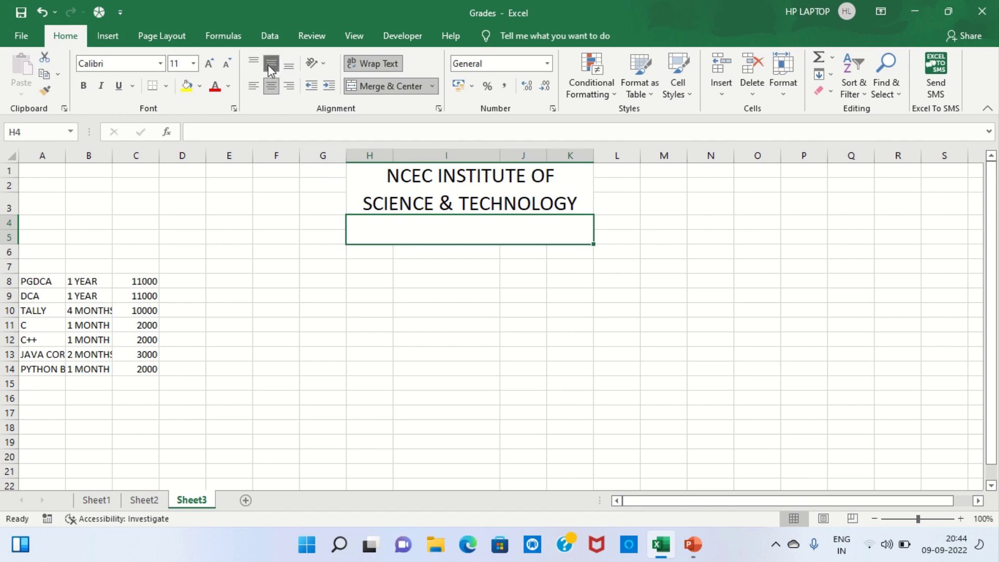
{"action": "double_click", "coordinate": [390, 231]}
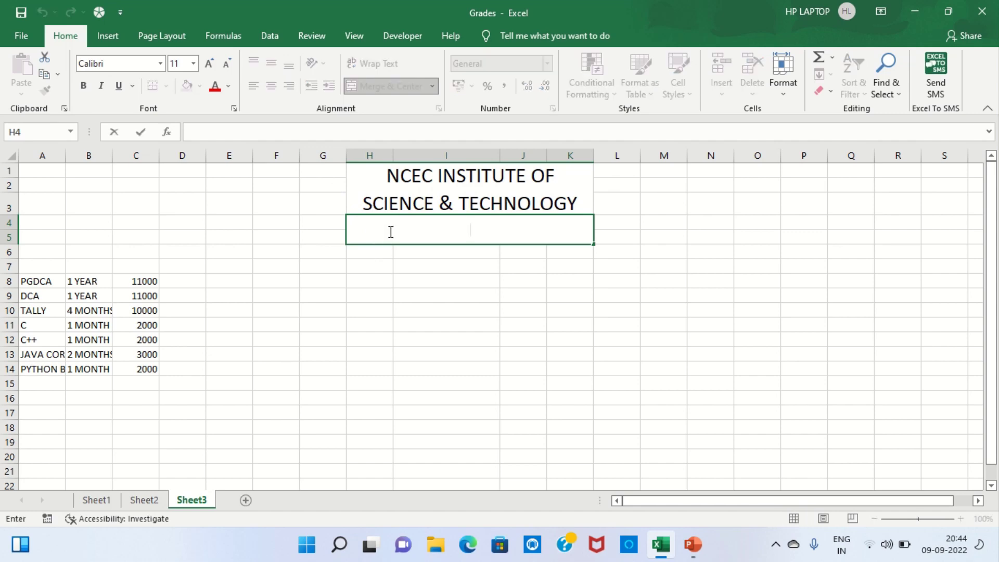
{"action": "type", "text": "NAME..."}
{"action": "type", "text": "........................"}
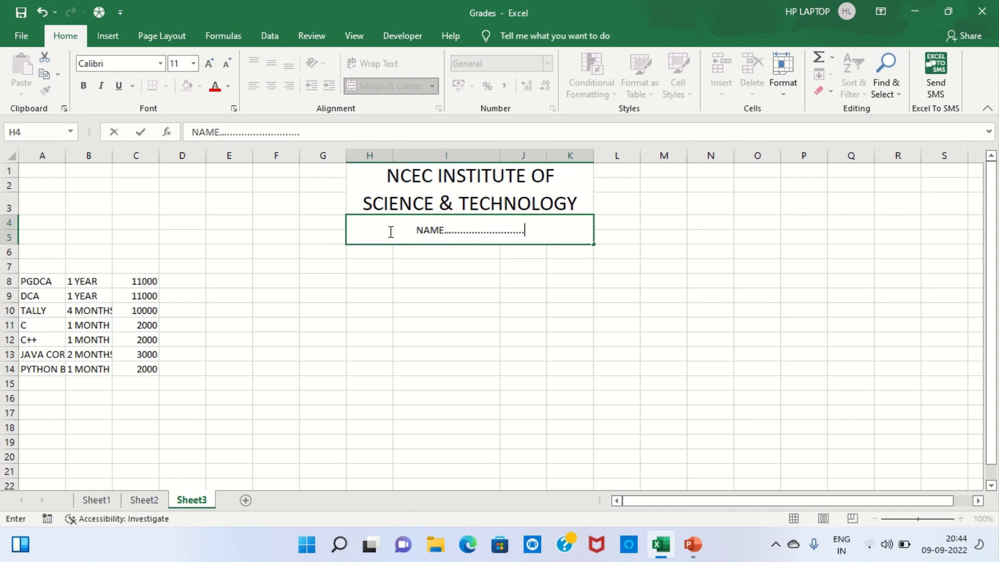
{"action": "type", "text": "........."}
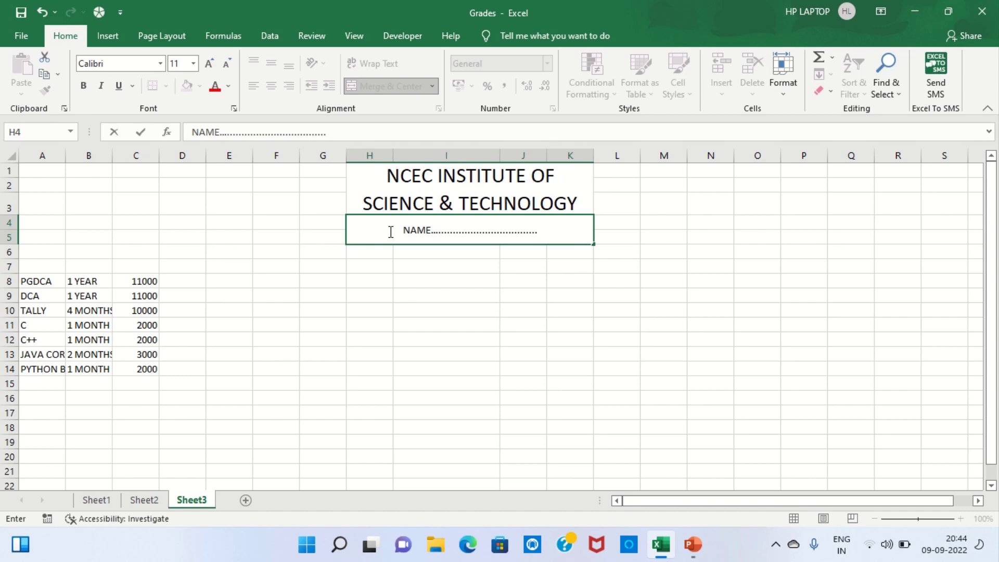
{"action": "type", "text": " DATE"}
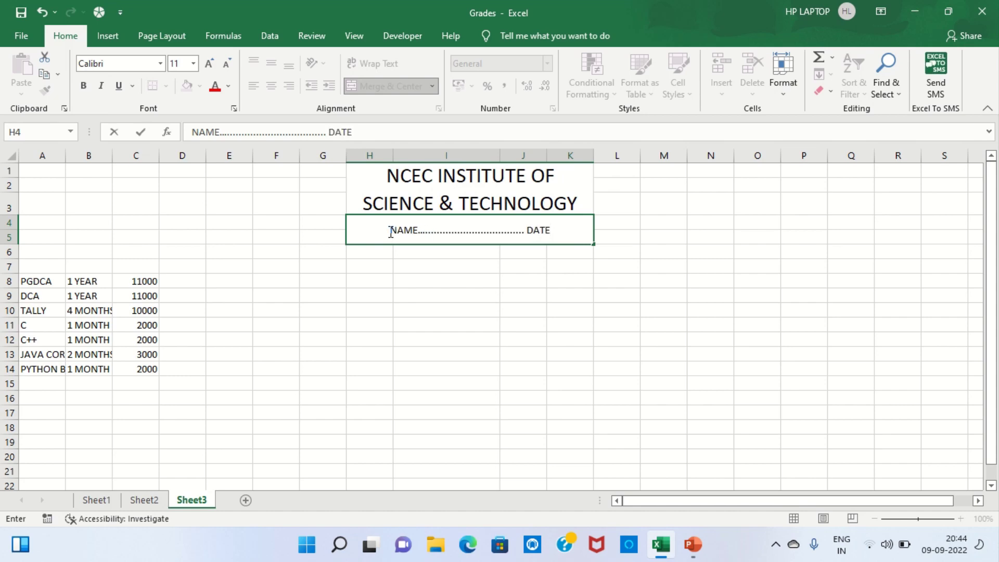
{"action": "type", "text": "....."}
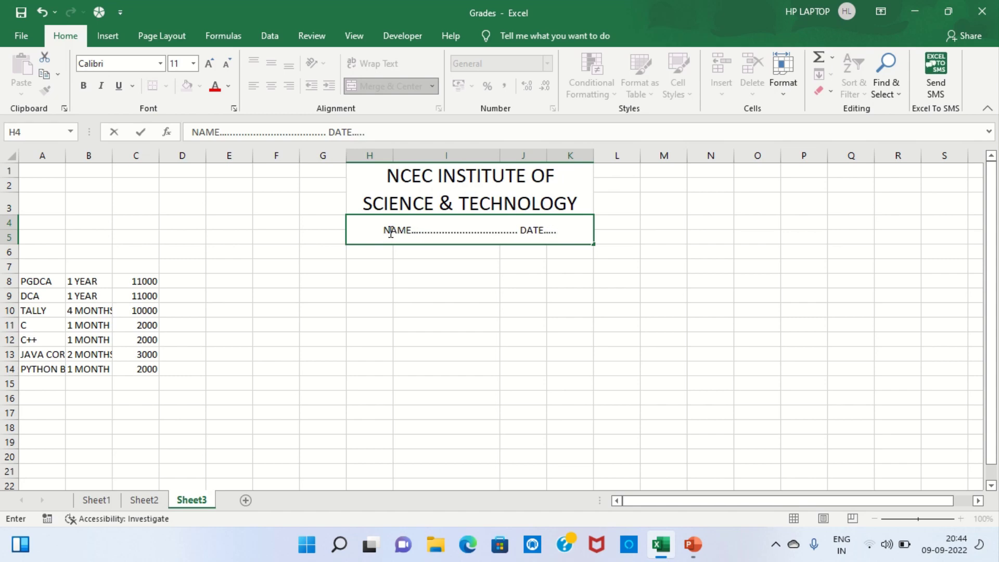
{"action": "type", "text": "/.."}
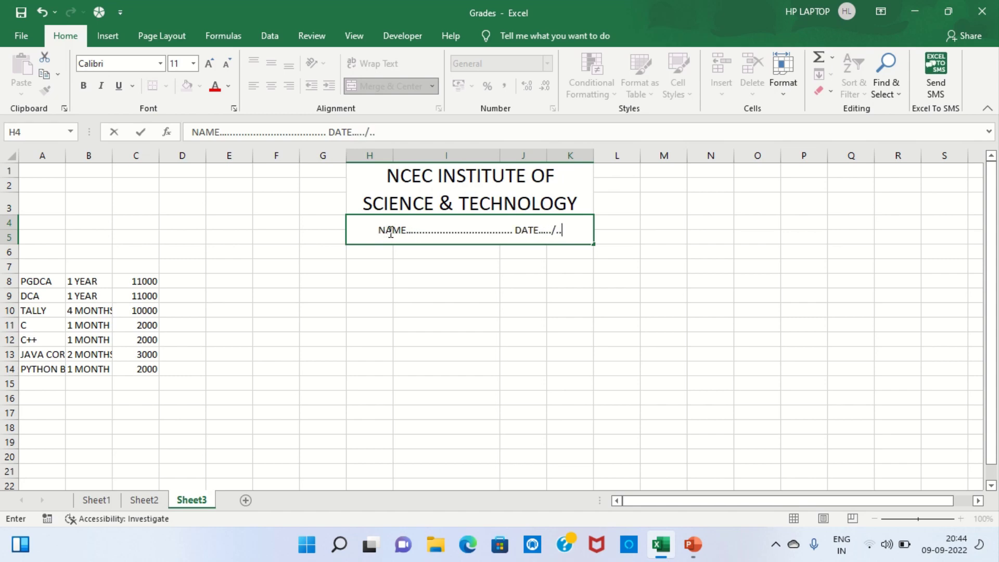
{"action": "type", "text": ".../.."}
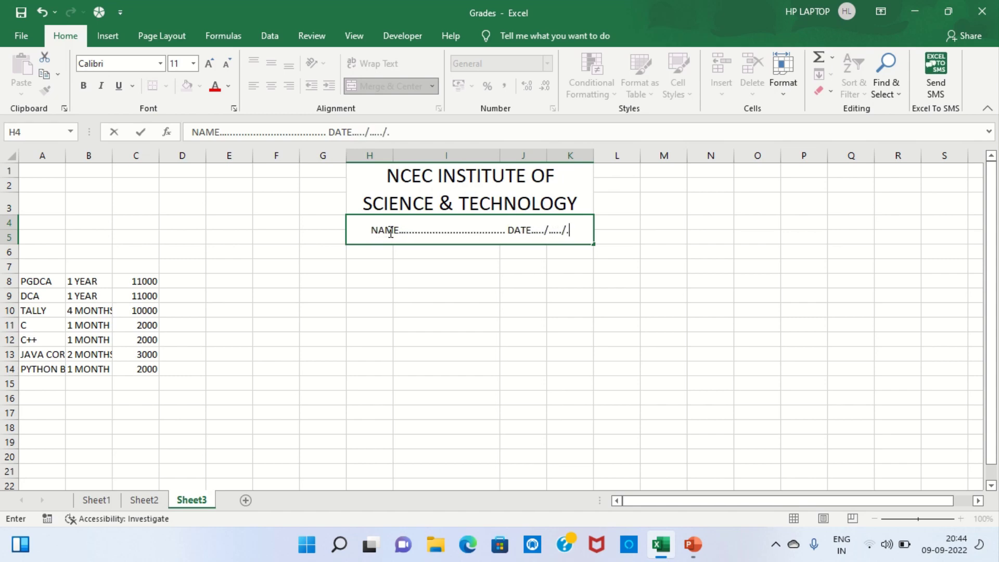
{"action": "type", "text": ".........."}
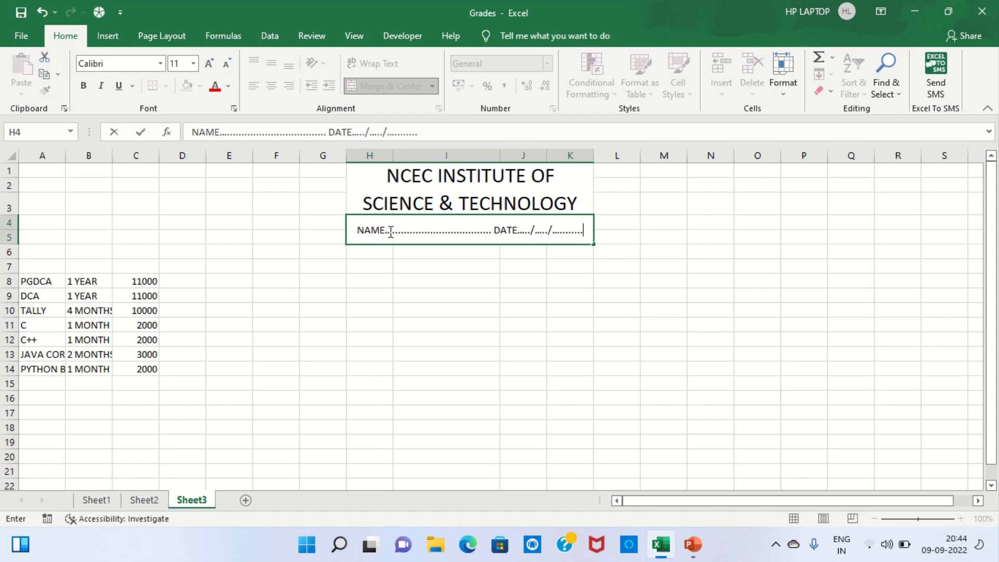
{"action": "type", "text": "  A"}
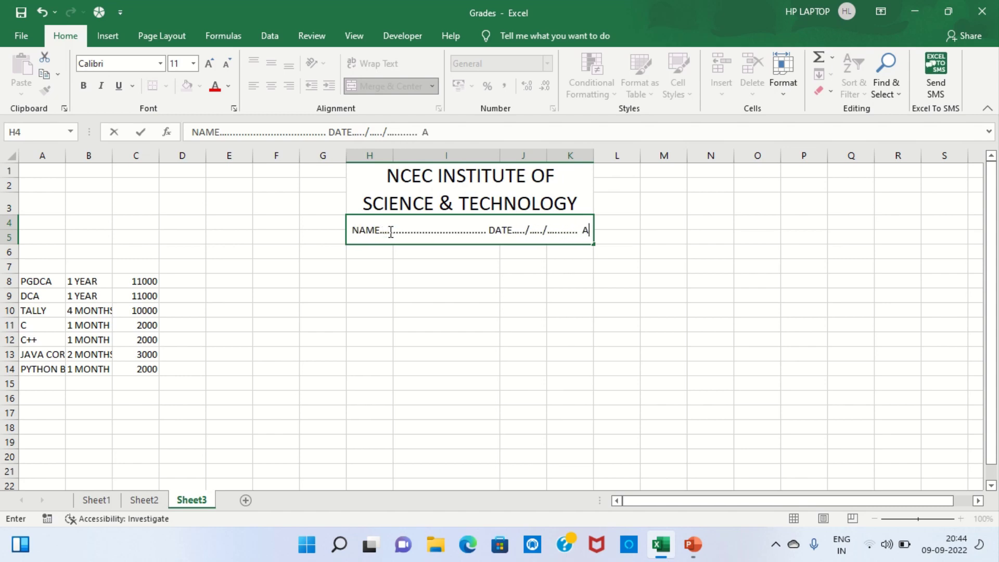
{"action": "type", "text": "DDRESS"}
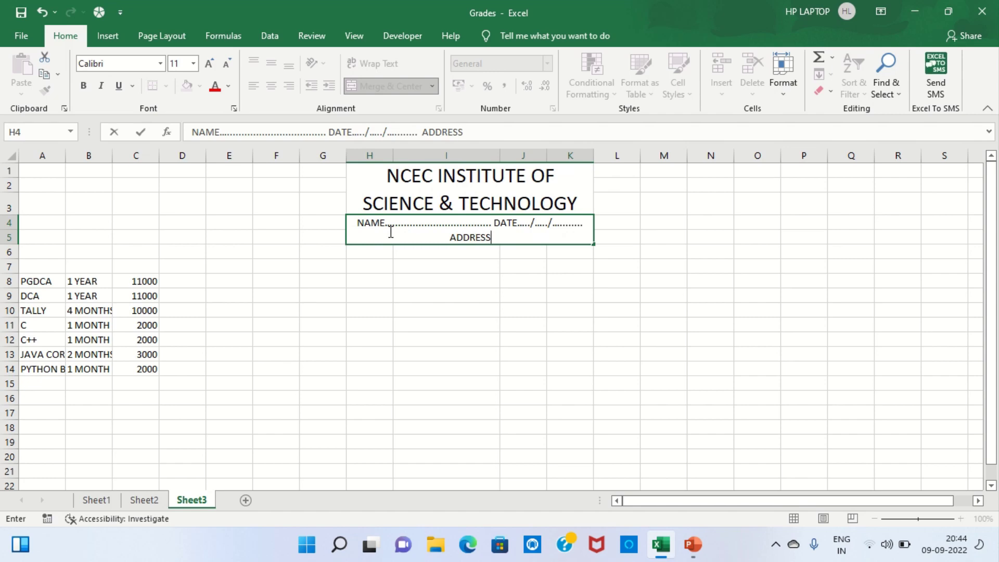
{"action": "type", "text": " ...."}
{"action": "type", "text": "............................."}
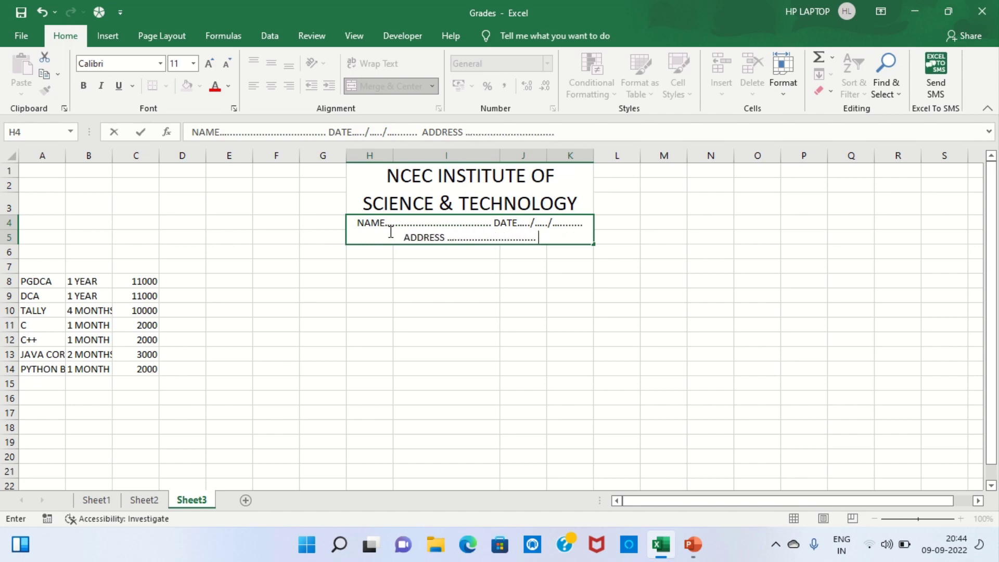
{"action": "type", "text": " MOB"}
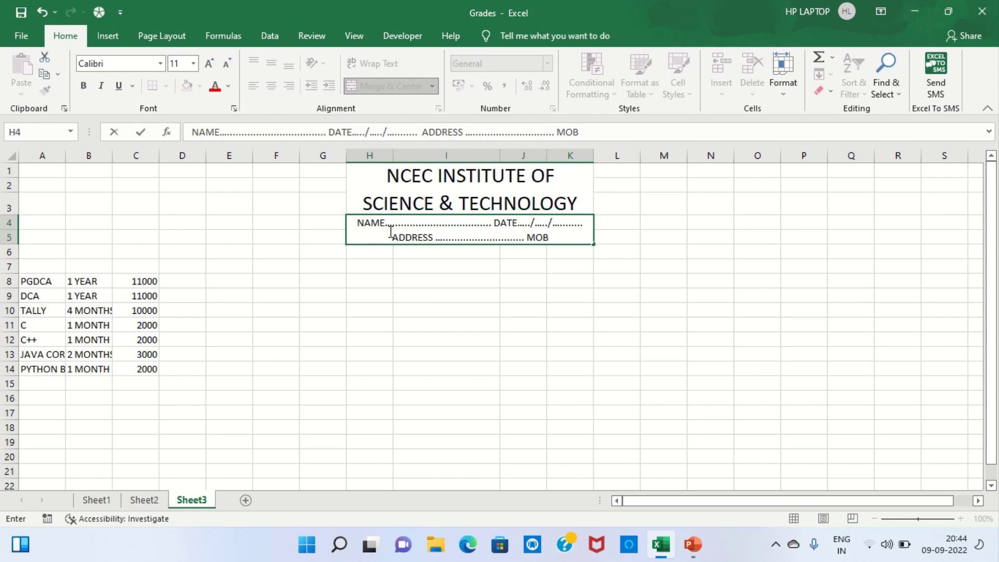
{"action": "type", "text": ". "}
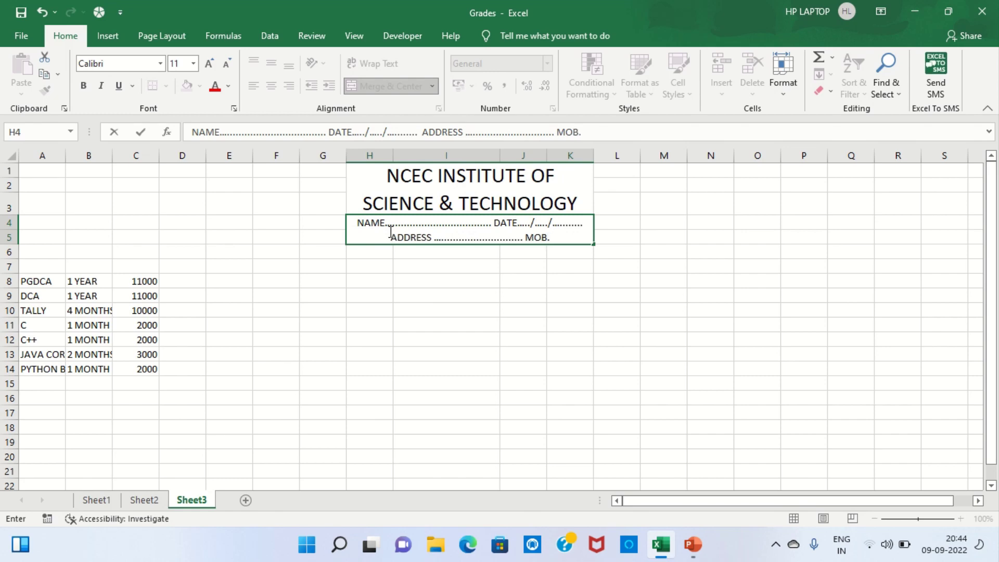
{"action": "type", "text": "........"}
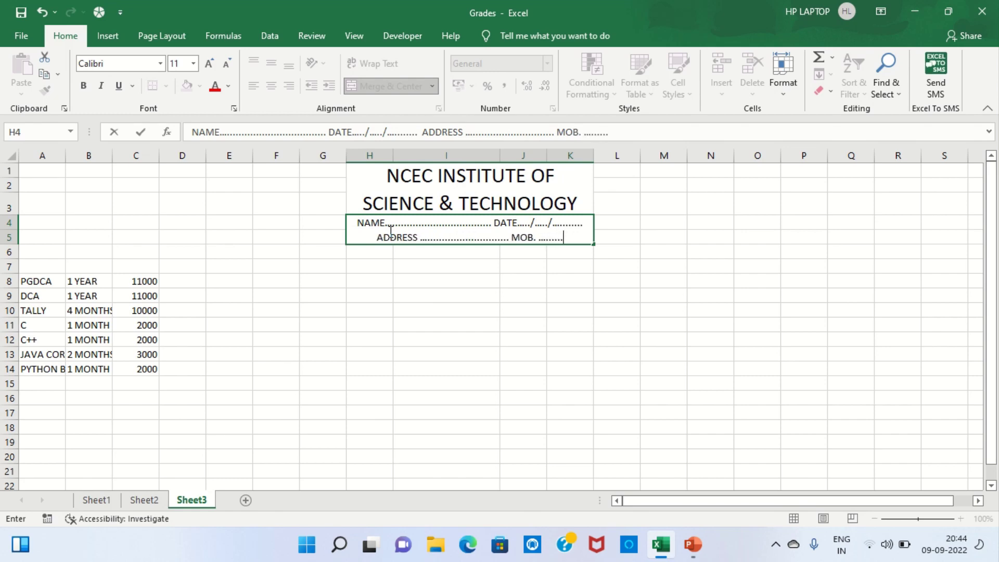
{"action": "type", "text": ".........."}
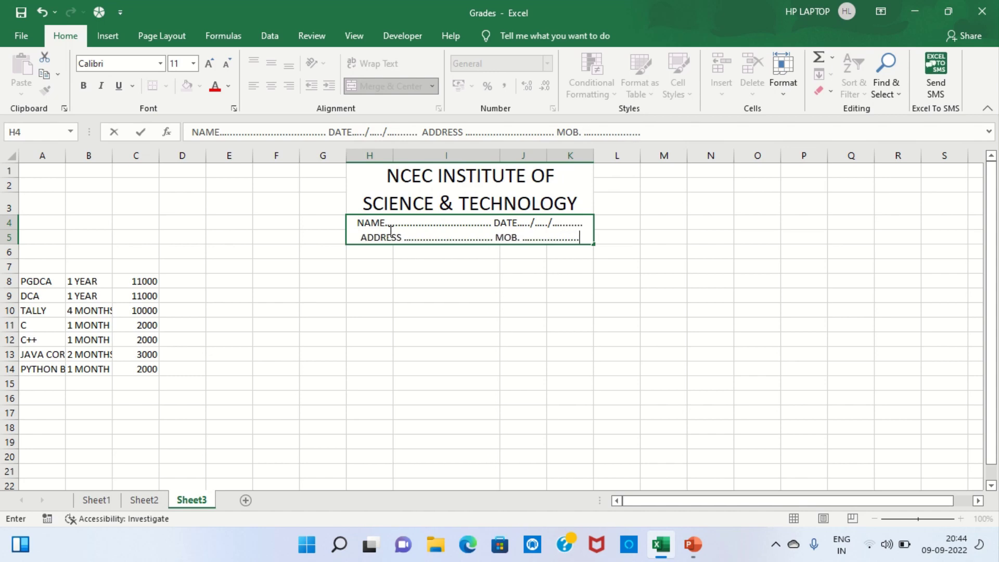
{"action": "type", "text": "........"}
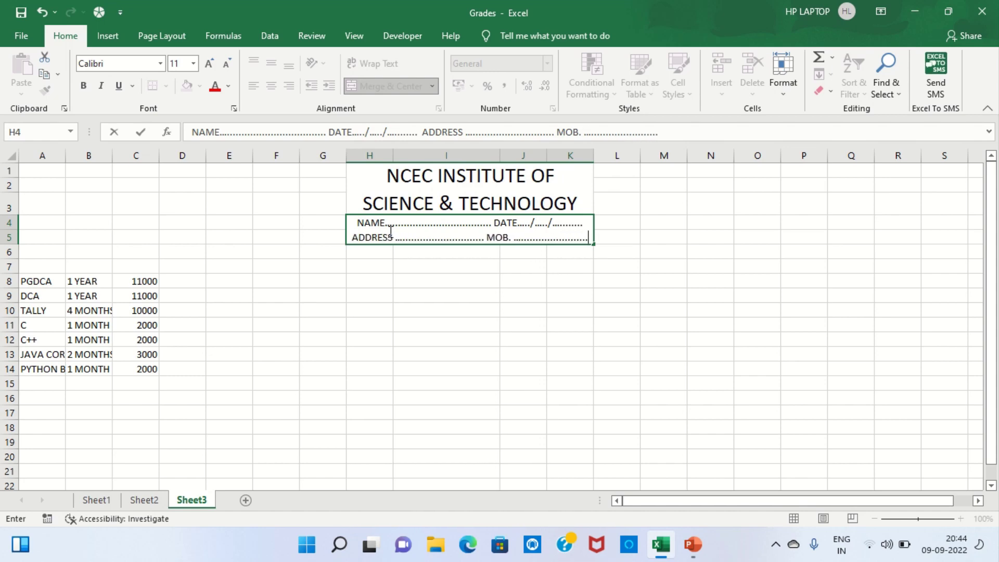
{"action": "type", "text": "."}
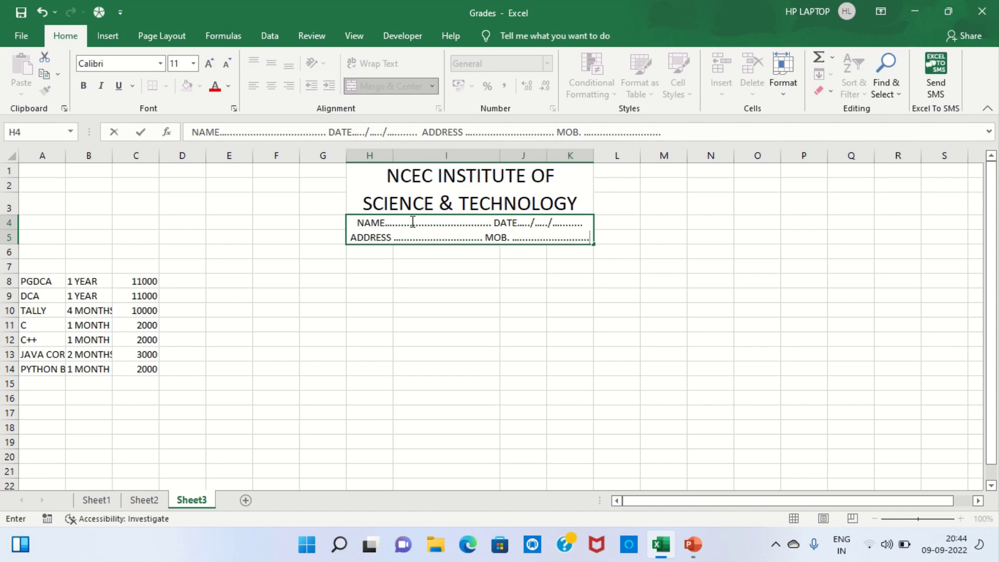
{"action": "type", "text": "..."}
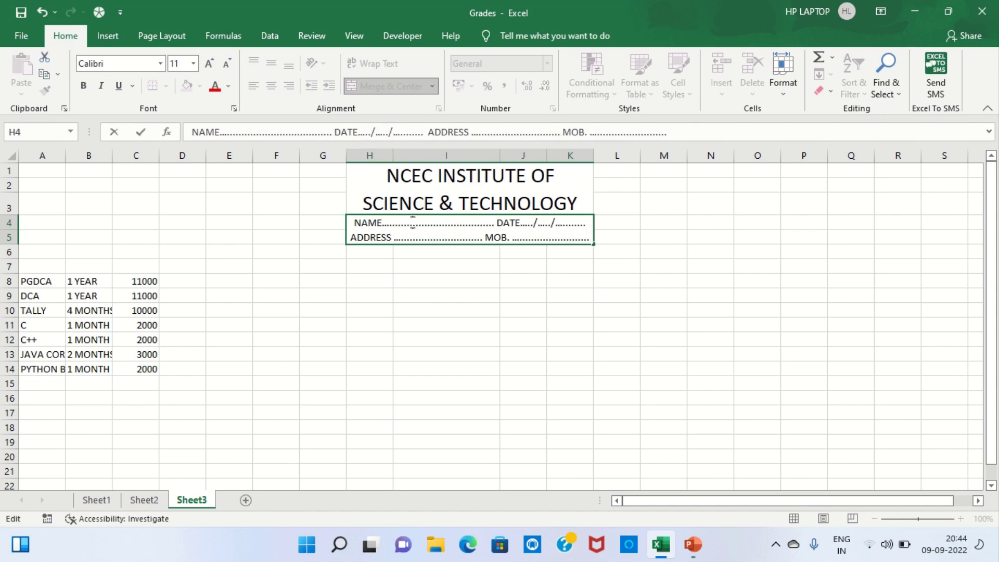
{"action": "type", "text": "...."}
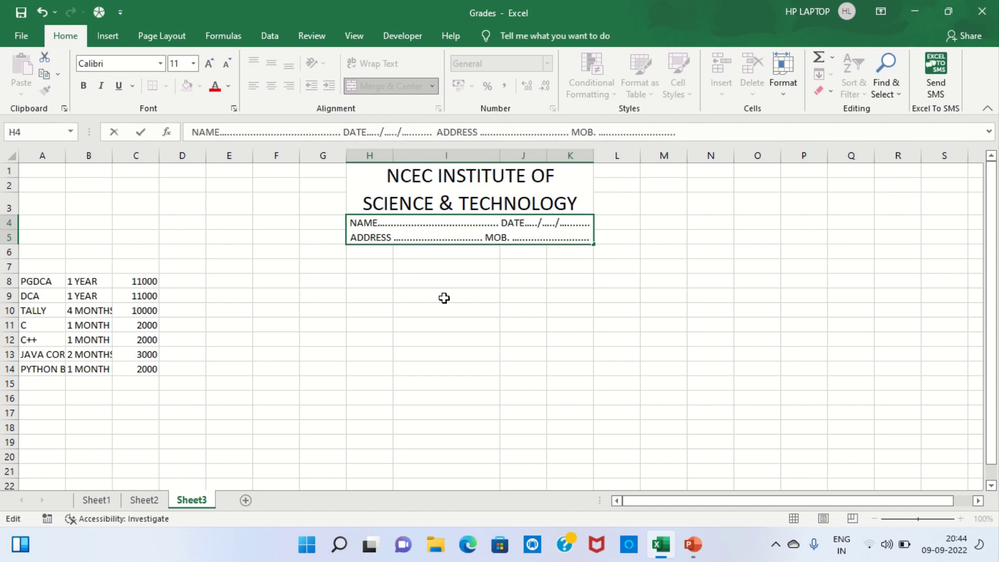
{"action": "left_click", "coordinate": [464, 257]}
Enter the headings SNO, COURSES and DURATION in H6:J6 and widen column J
{"action": "left_click", "coordinate": [375, 247]}
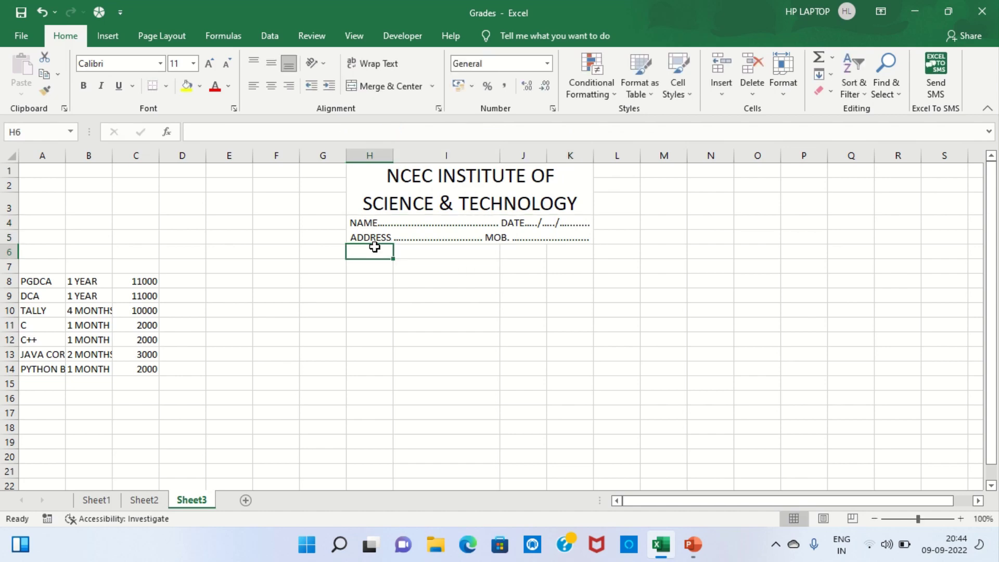
{"action": "type", "text": "SNO"}
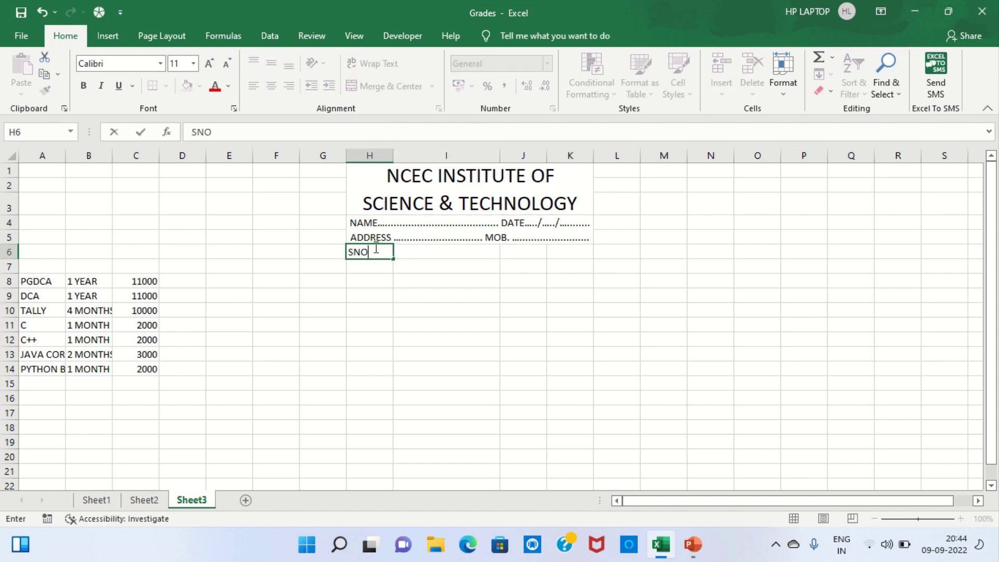
{"action": "left_click", "coordinate": [425, 250]}
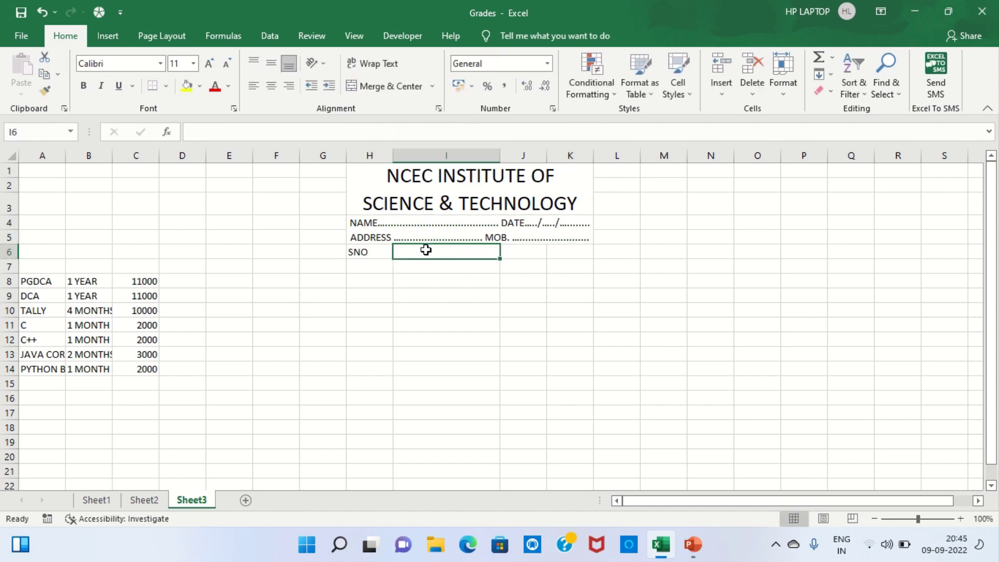
{"action": "type", "text": "COUR"}
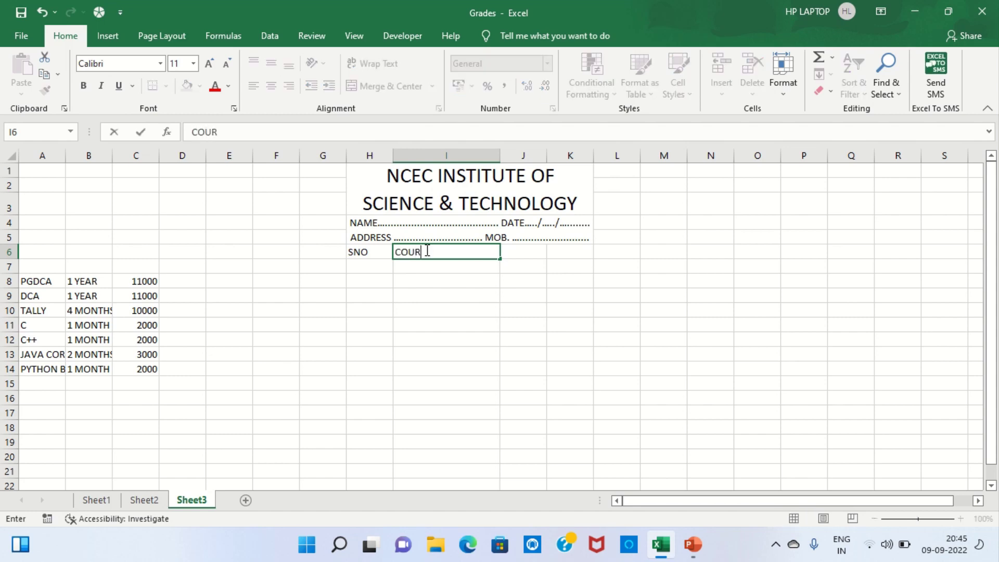
{"action": "type", "text": "SES"}
{"action": "left_click", "coordinate": [523, 251]}
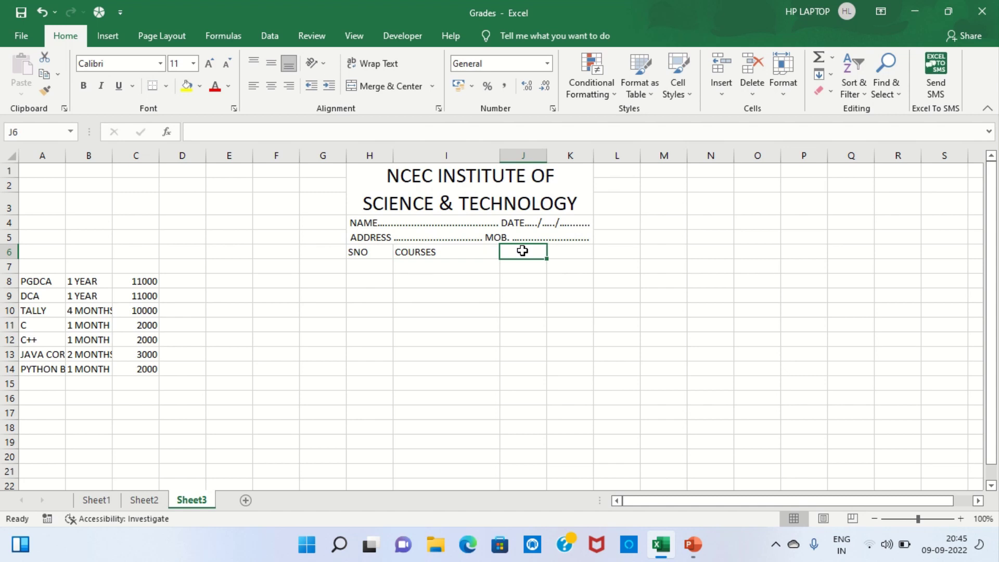
{"action": "type", "text": "D"}
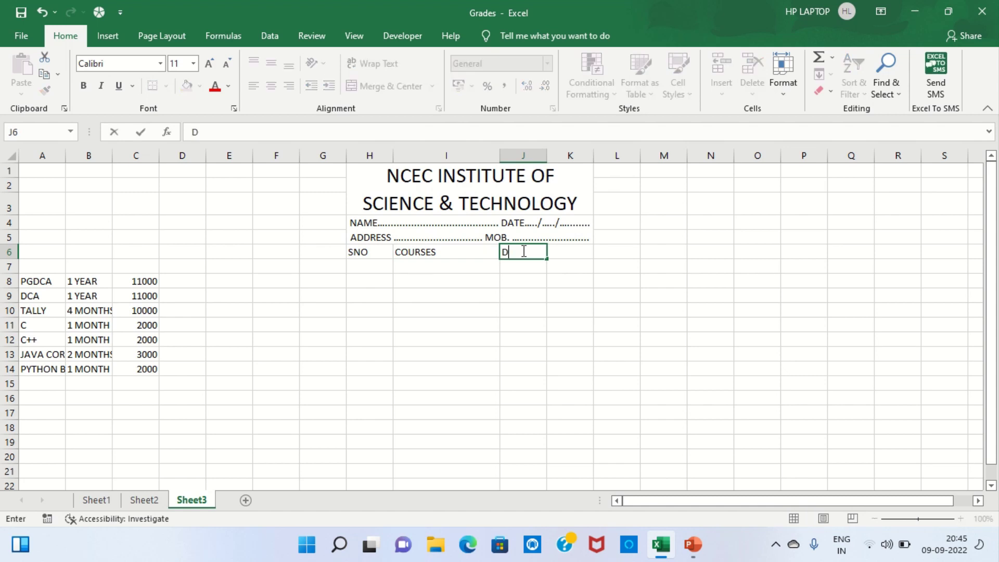
{"action": "type", "text": "URAT"}
{"action": "type", "text": "ION"}
{"action": "left_click", "coordinate": [573, 267]}
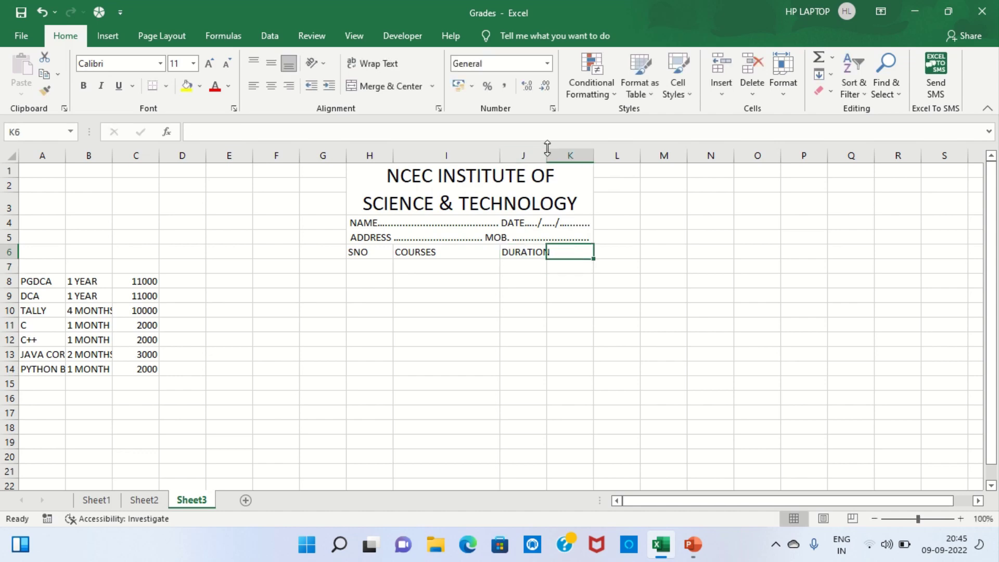
{"action": "left_click_drag", "start_coordinate": [546, 155], "coordinate": [560, 154]}
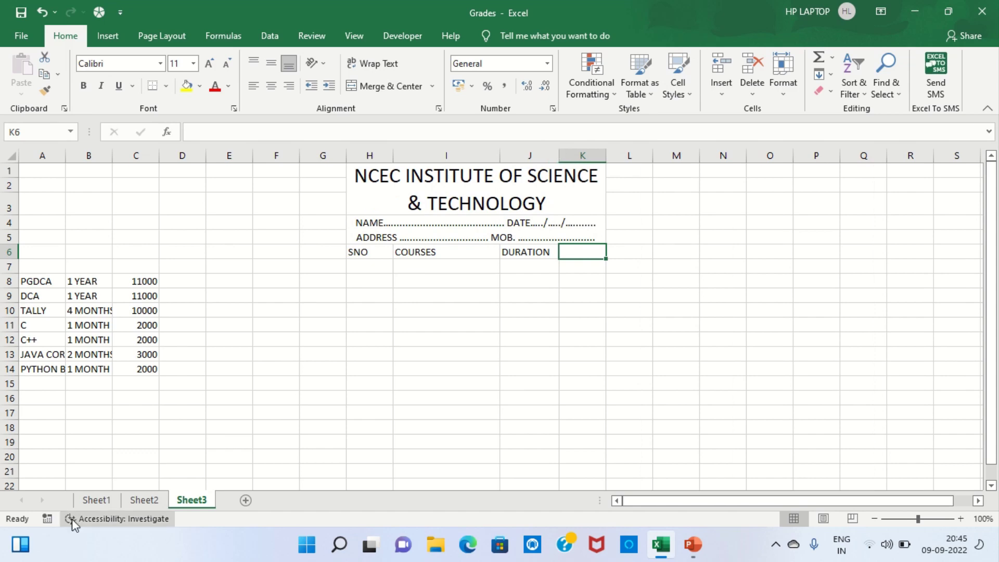
After a glance at Sheet2, add the FEES heading in K6 on Sheet3
{"action": "left_click", "coordinate": [144, 501]}
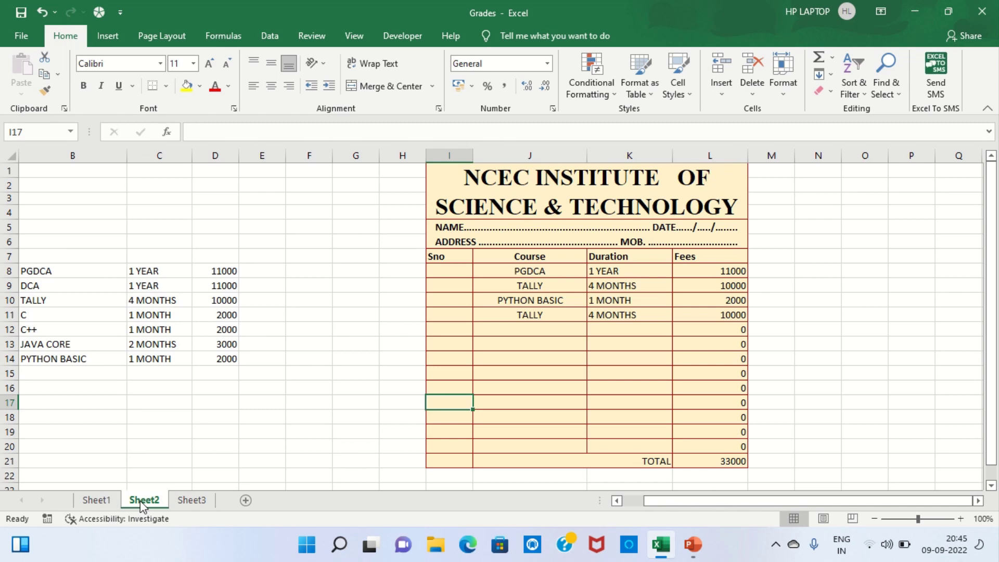
{"action": "left_click", "coordinate": [192, 500]}
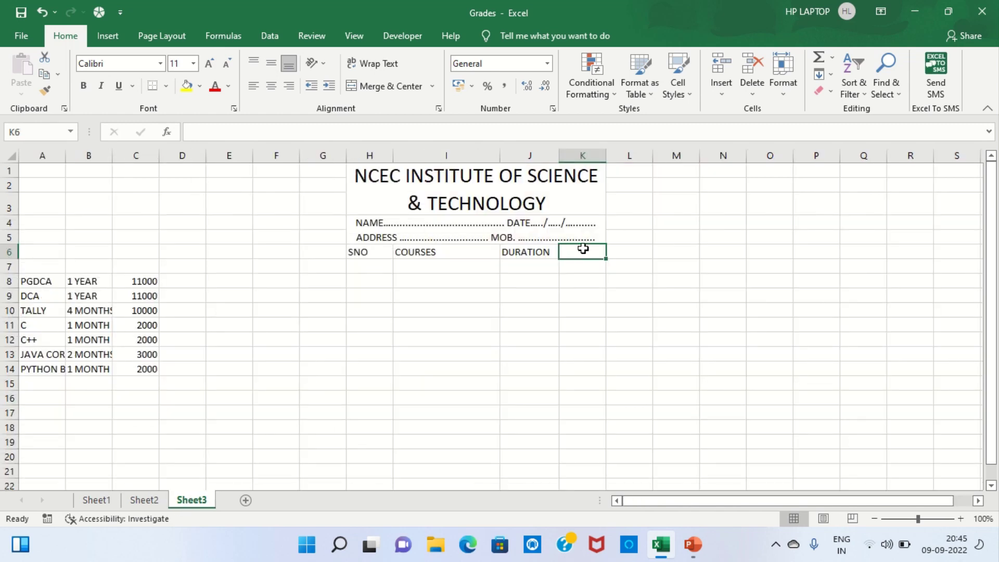
{"action": "type", "text": "FE"}
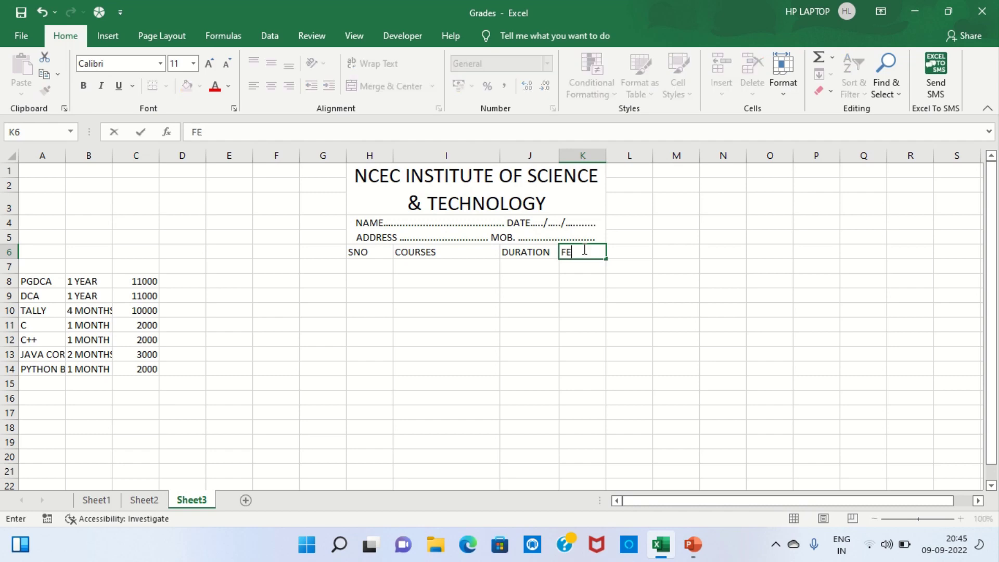
{"action": "type", "text": "ES"}
{"action": "left_click", "coordinate": [561, 310]}
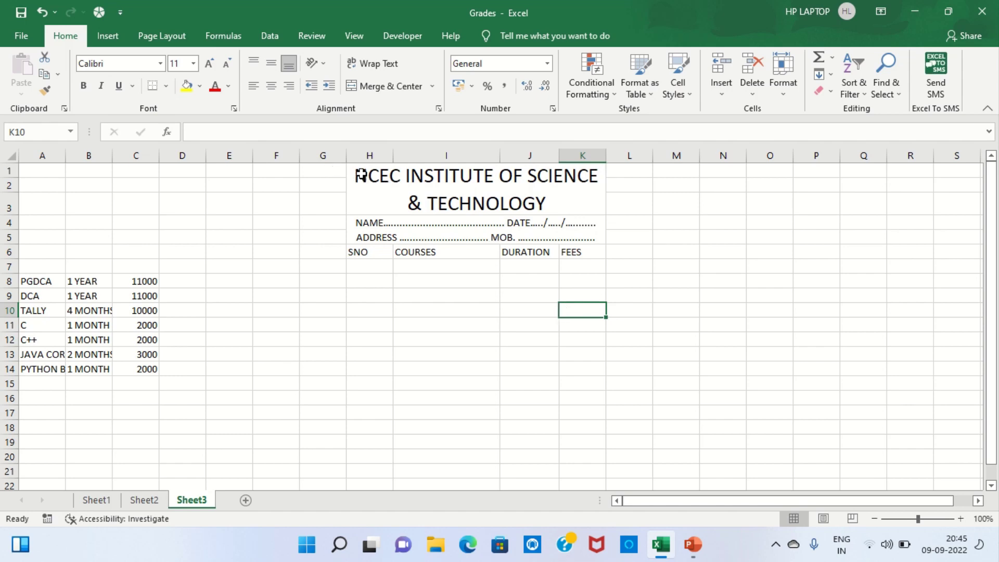
Give H1:K21 thin dark brown outline and inside borders in Format Cells
{"action": "left_click_drag", "start_coordinate": [361, 176], "coordinate": [437, 474]}
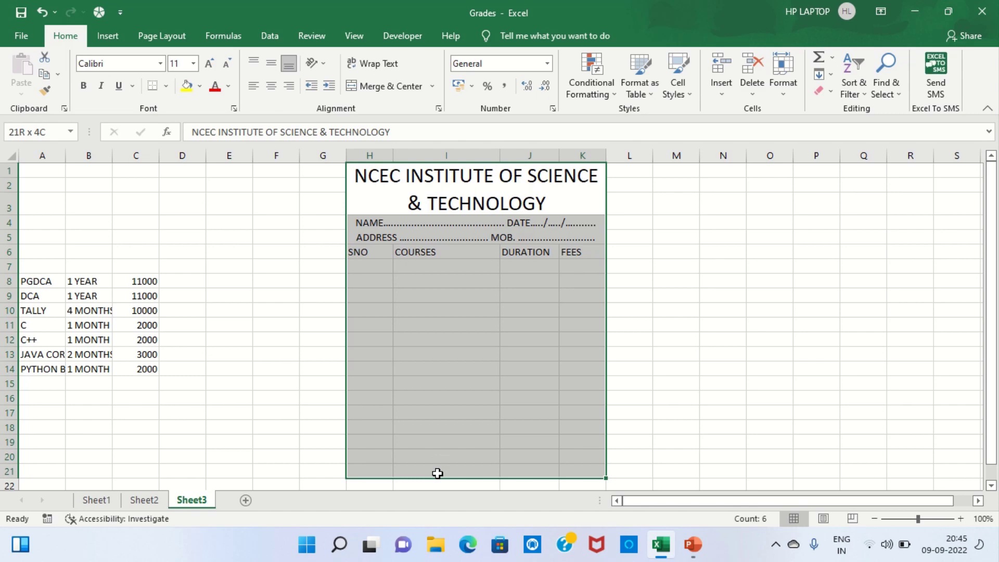
{"action": "right_click", "coordinate": [451, 322]}
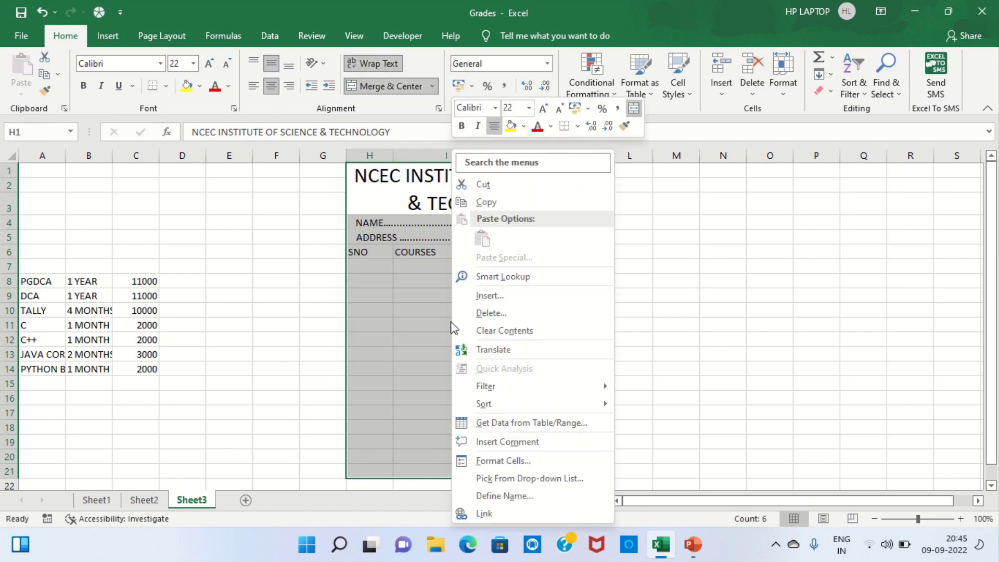
{"action": "left_click", "coordinate": [510, 461]}
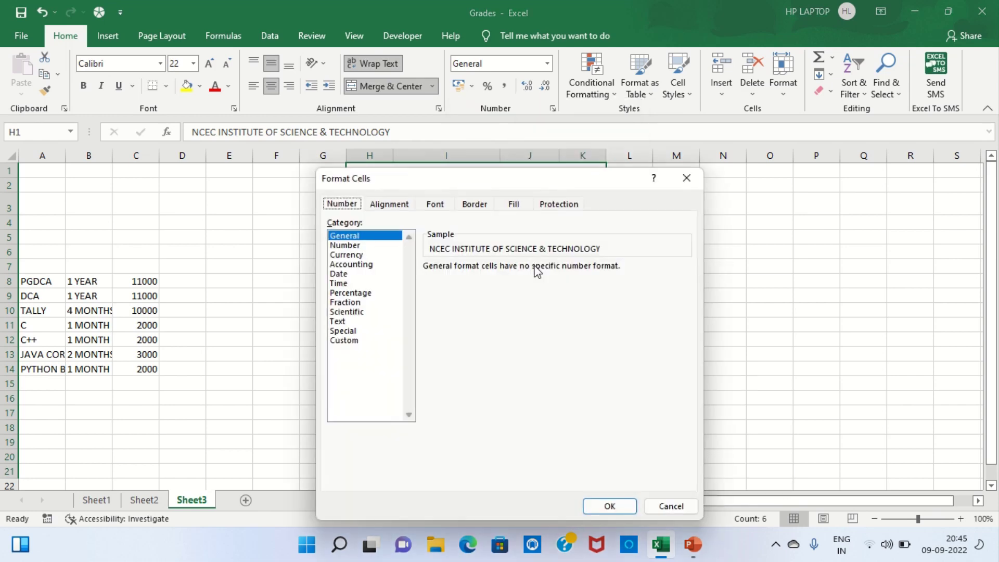
{"action": "left_click", "coordinate": [473, 206]}
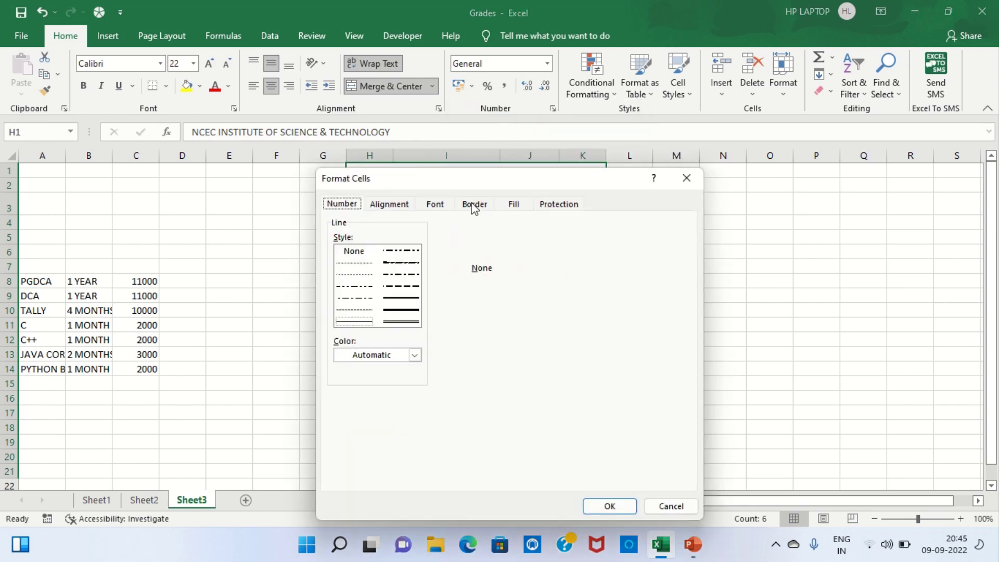
{"action": "left_click", "coordinate": [400, 311]}
{"action": "left_click", "coordinate": [362, 309]}
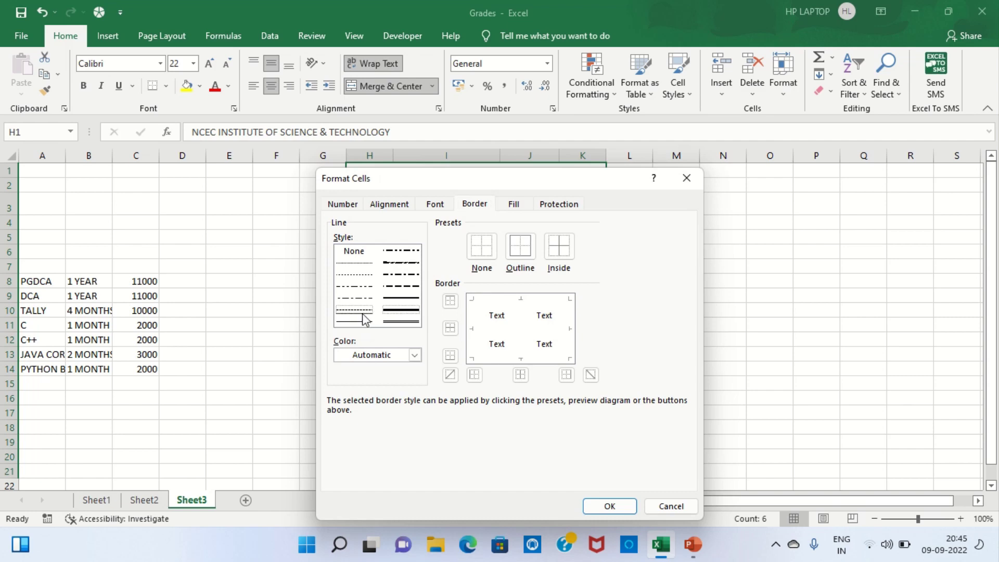
{"action": "left_click", "coordinate": [357, 321]}
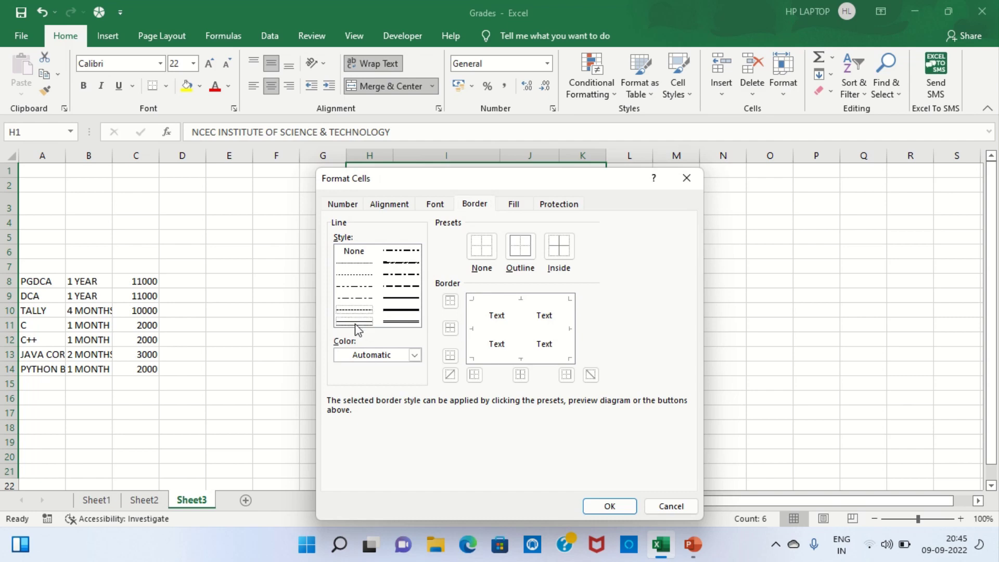
{"action": "left_click", "coordinate": [414, 355]}
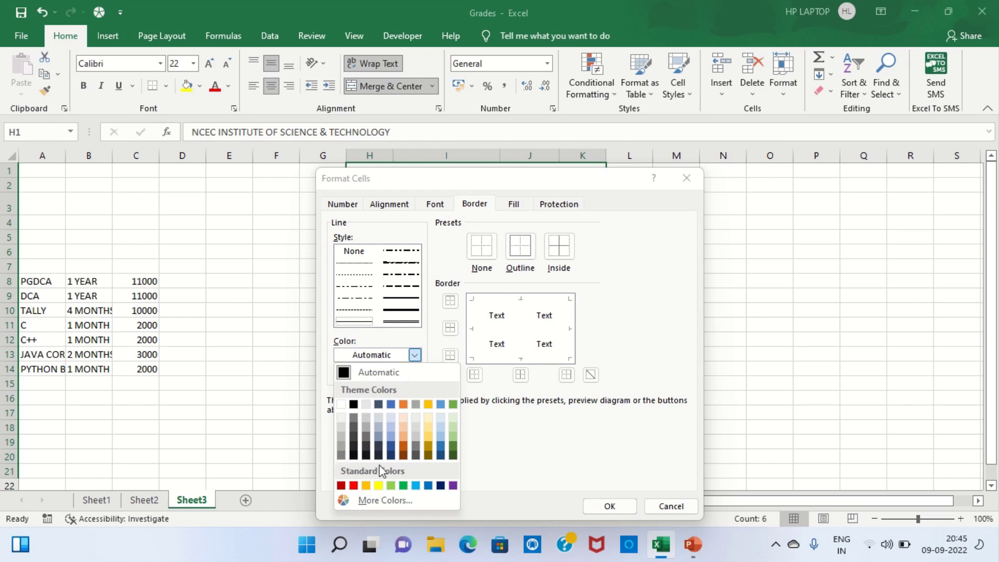
{"action": "left_click", "coordinate": [403, 456]}
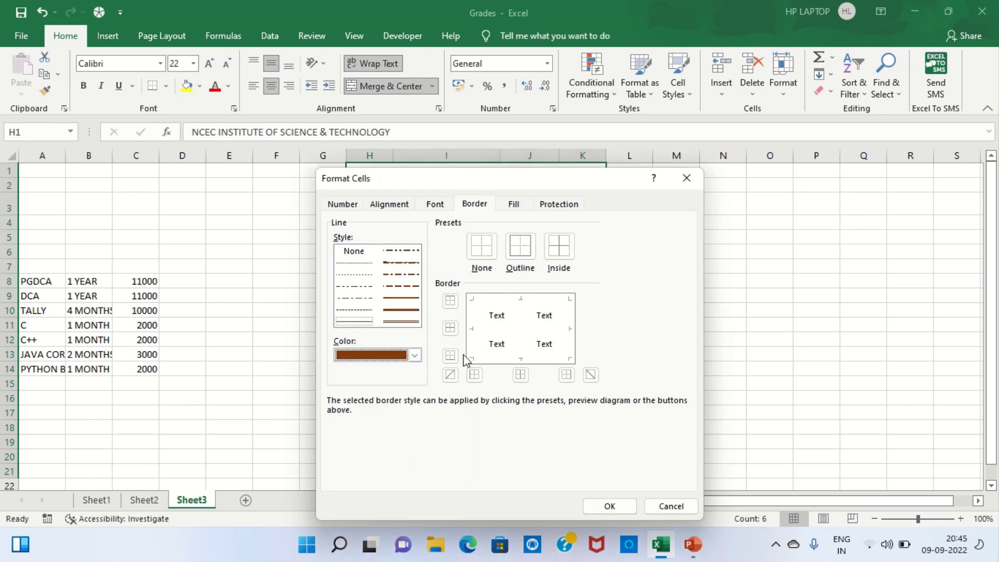
{"action": "left_click", "coordinate": [531, 245]}
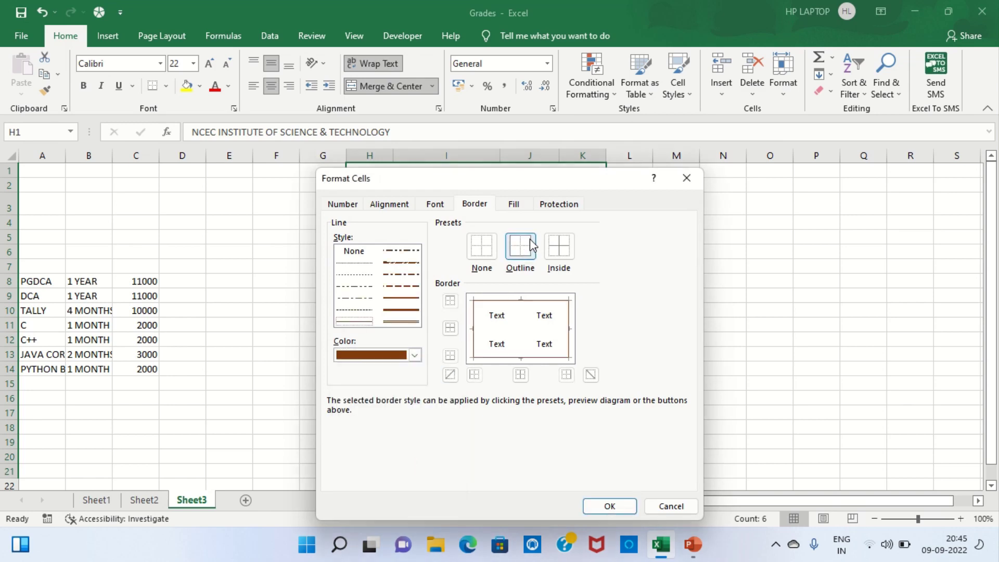
{"action": "left_click", "coordinate": [569, 258]}
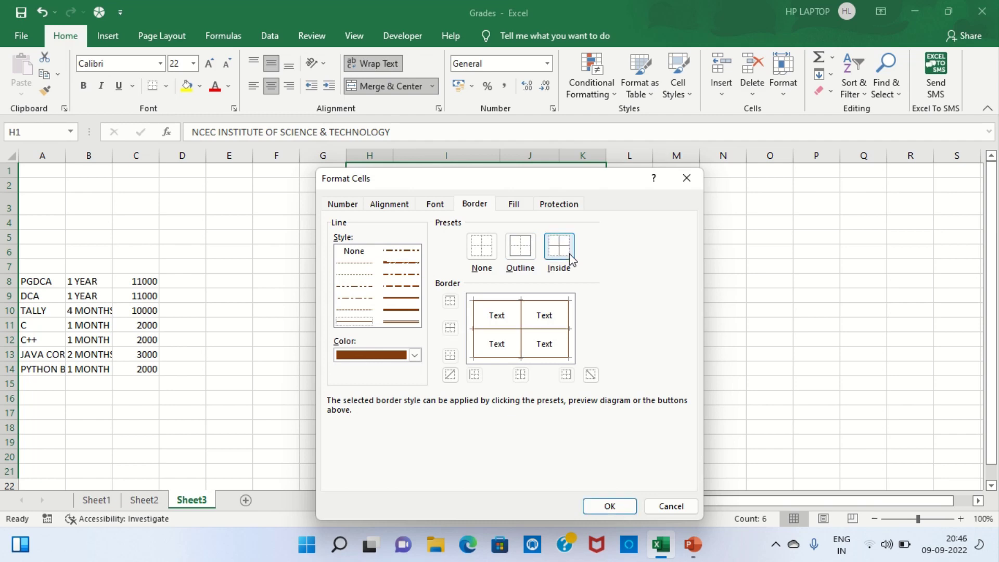
Add a pale gold background fill to the receipt range
{"action": "left_click", "coordinate": [512, 206]}
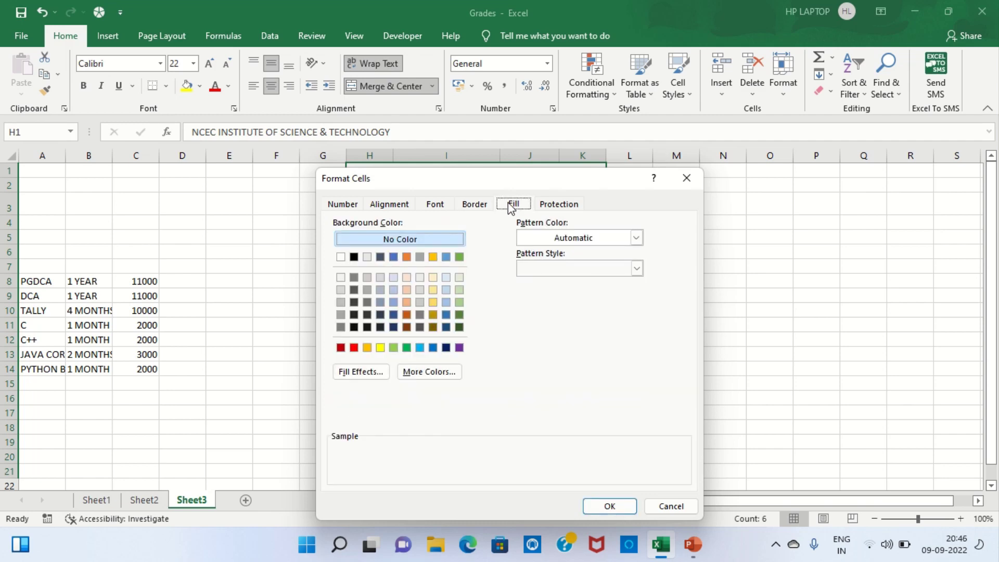
{"action": "left_click", "coordinate": [433, 278]}
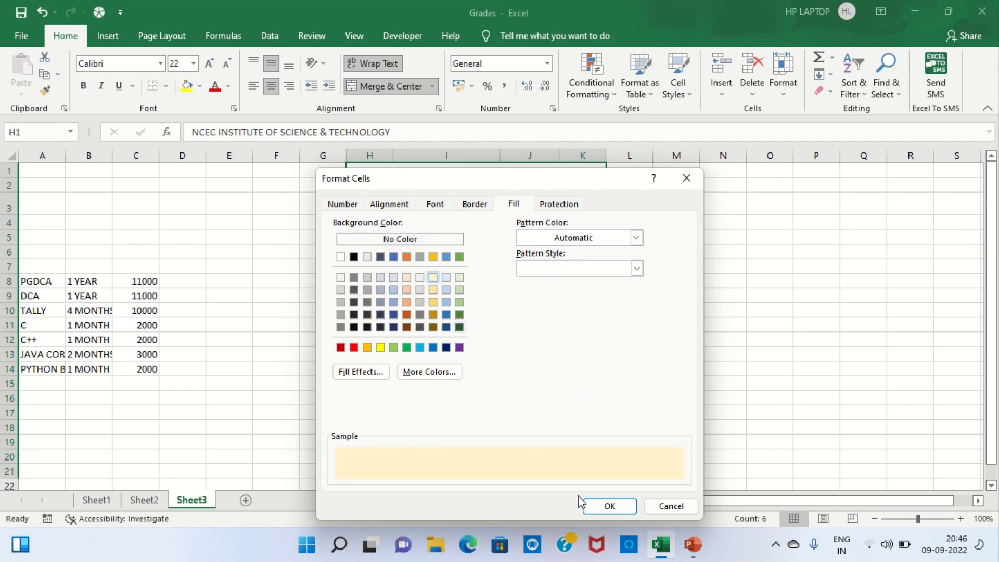
{"action": "left_click", "coordinate": [616, 507]}
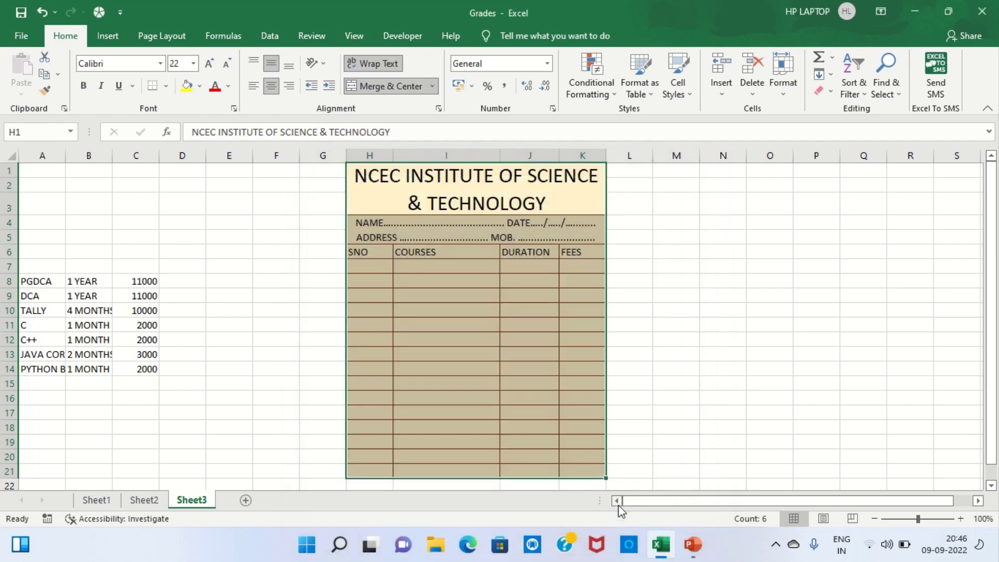
{"action": "left_click", "coordinate": [648, 459]}
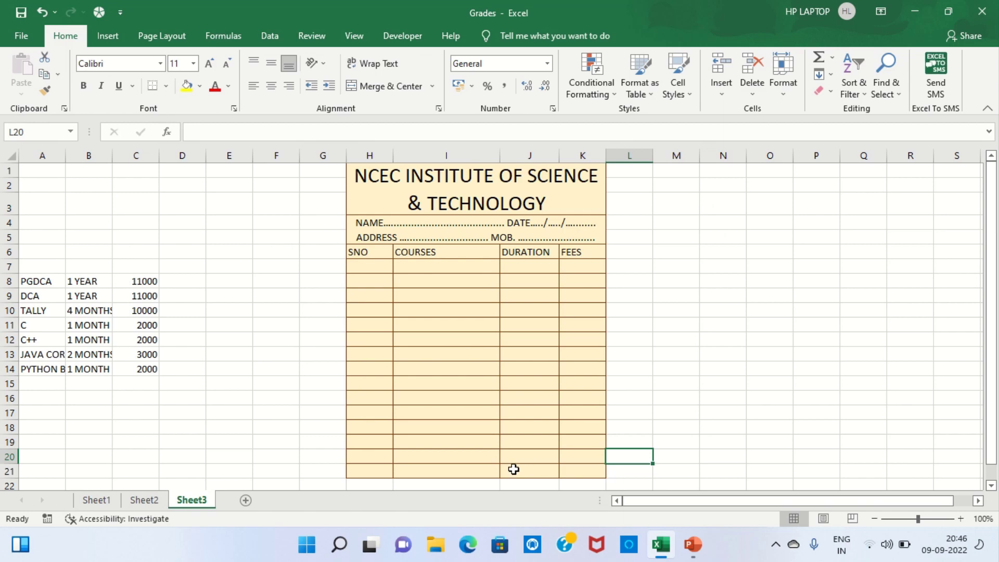
Merge and right-align H21:J21 labelled TOTAL, then widen column A for course names
{"action": "left_click_drag", "start_coordinate": [547, 470], "coordinate": [375, 470]}
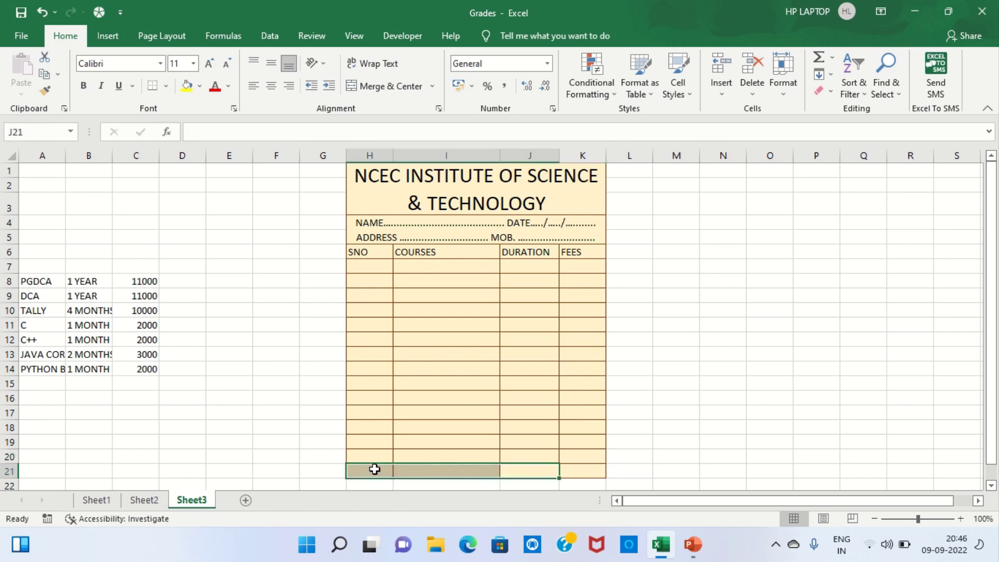
{"action": "left_click", "coordinate": [395, 89]}
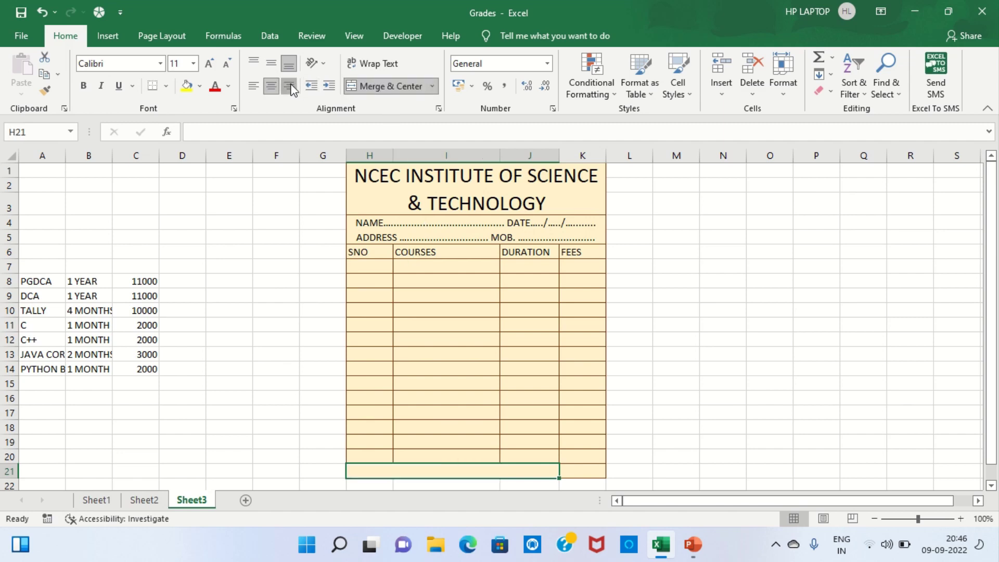
{"action": "left_click", "coordinate": [293, 89]}
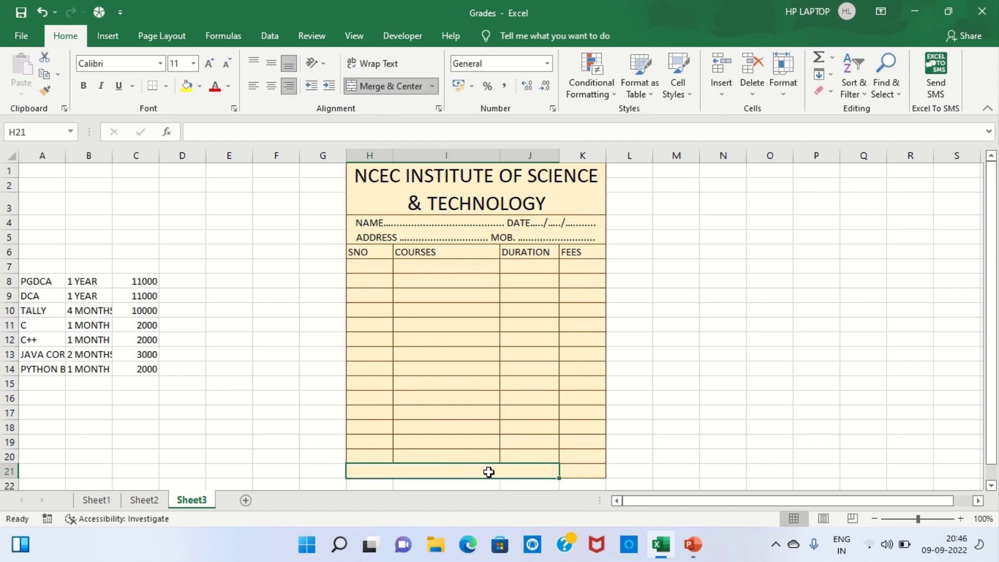
{"action": "type", "text": "TA"}
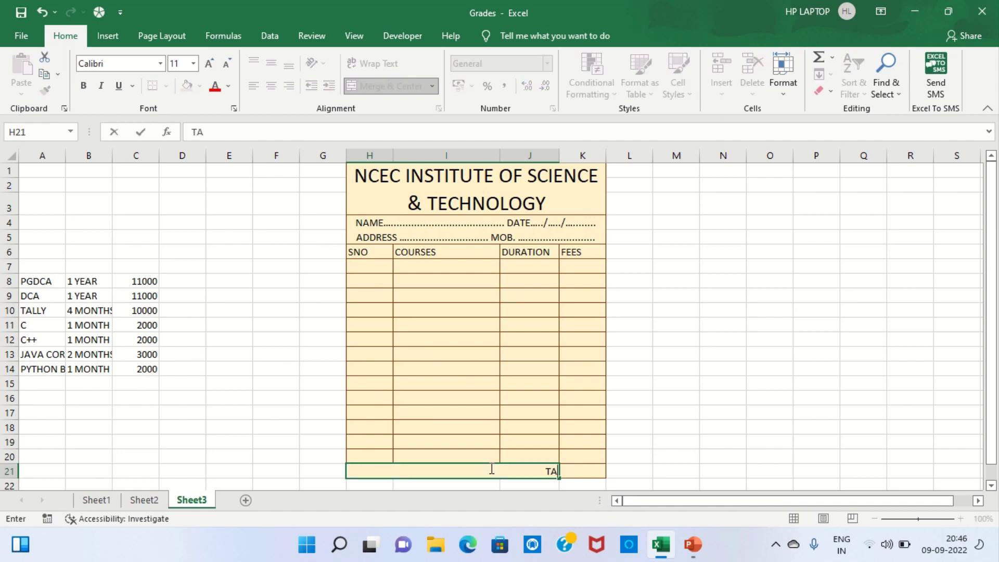
{"action": "type", "text": "TAL"}
{"action": "key", "text": "BackSpace"}
{"action": "key", "text": "BackSpace"}
{"action": "key", "text": "BackSpace"}
{"action": "key", "text": "BackSpace"}
{"action": "type", "text": "O"}
{"action": "type", "text": "TAL"}
{"action": "left_click", "coordinate": [592, 472]}
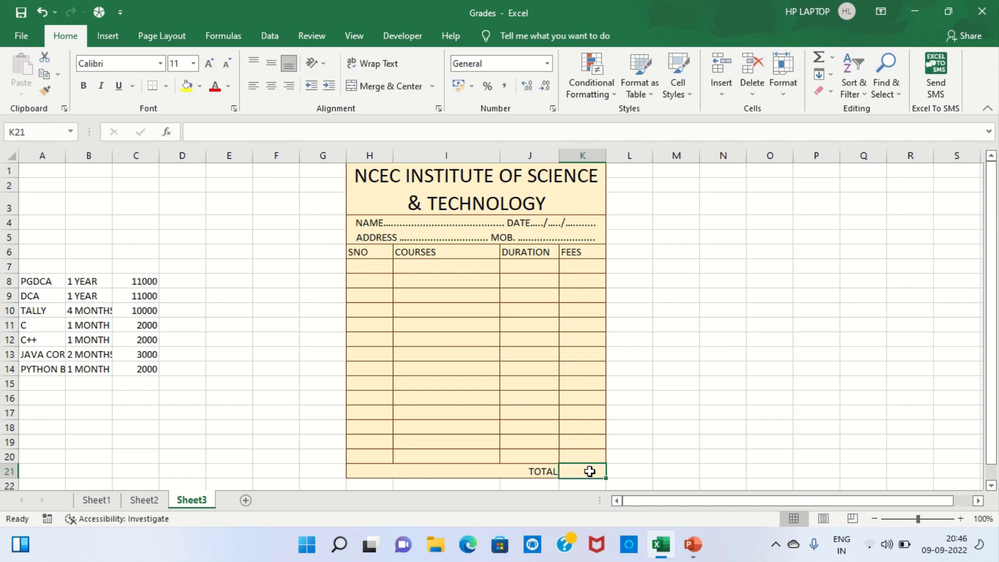
{"action": "left_click", "coordinate": [414, 268]}
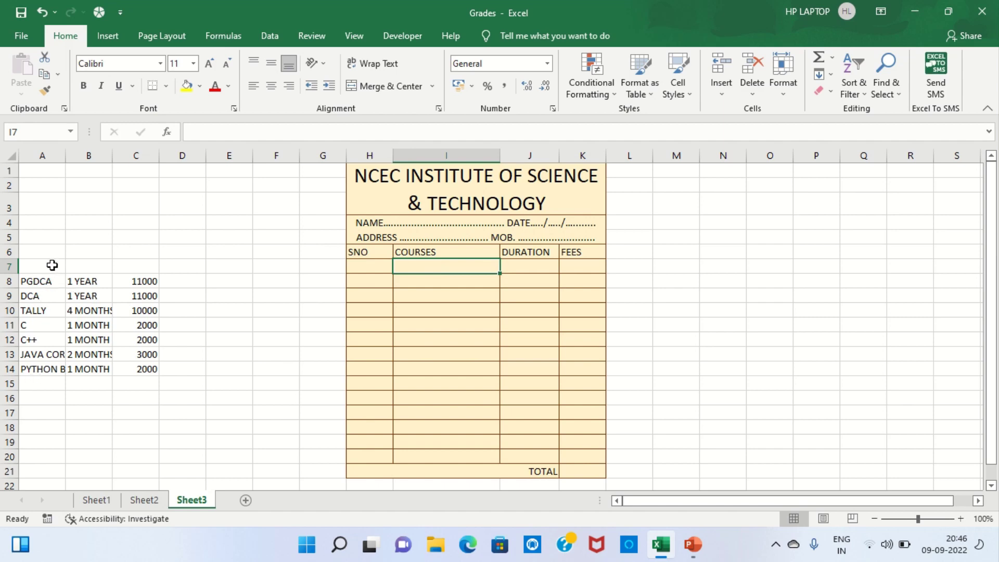
{"action": "left_click_drag", "start_coordinate": [64, 156], "coordinate": [112, 155]}
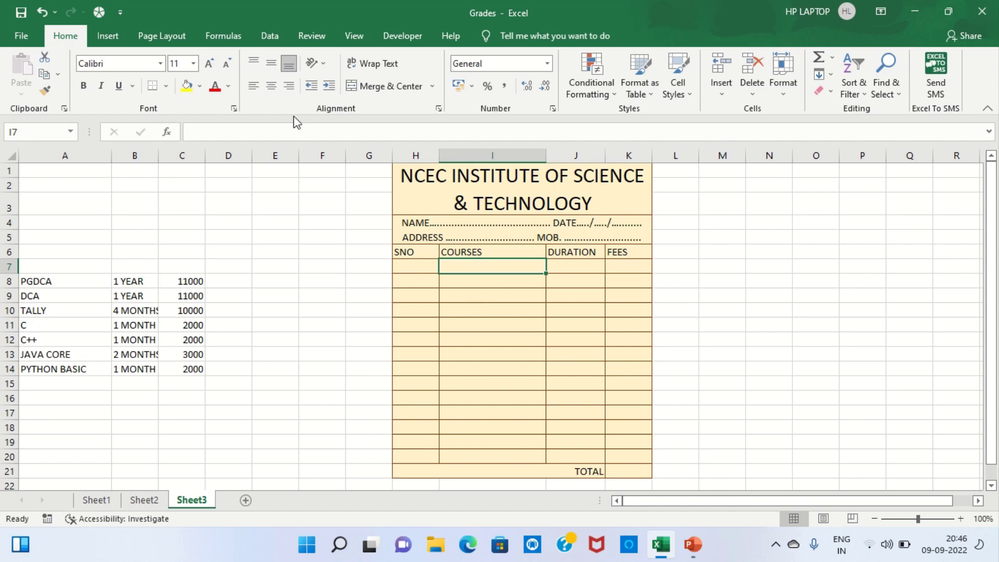
Add a list validation with source $A$8:$A$14 to I7 and fill it down to I20
{"action": "left_click", "coordinate": [272, 35]}
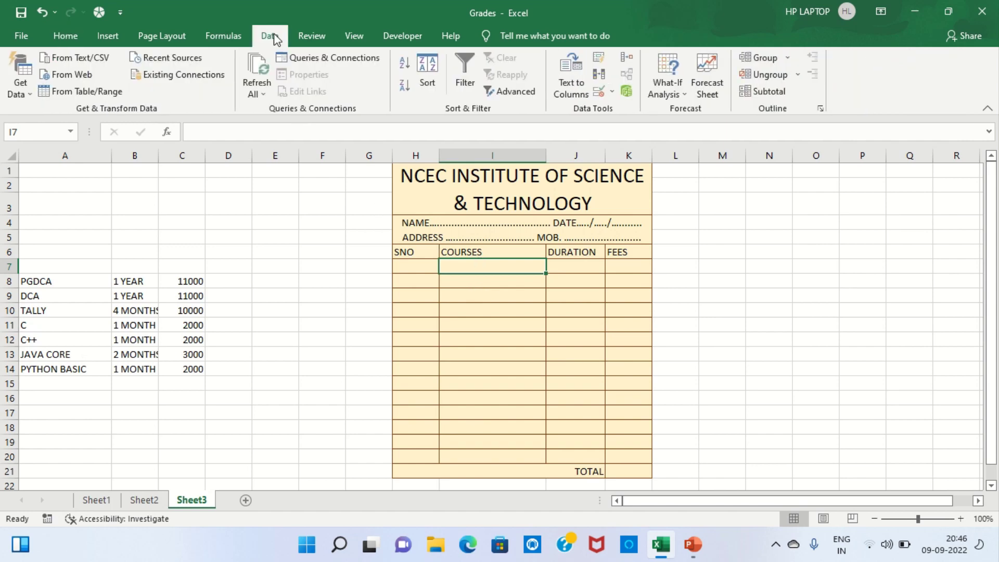
{"action": "left_click", "coordinate": [599, 94]}
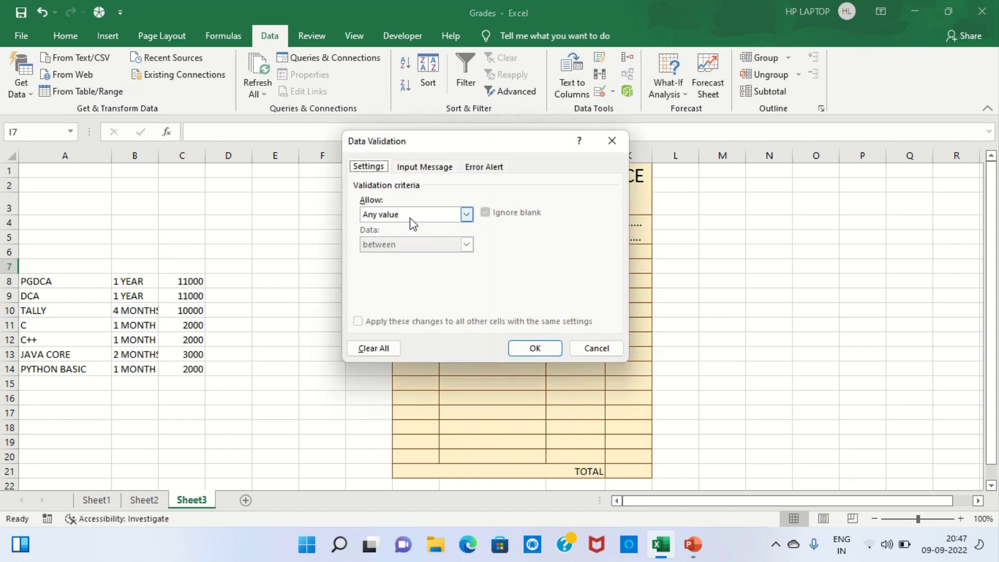
{"action": "left_click", "coordinate": [396, 214]}
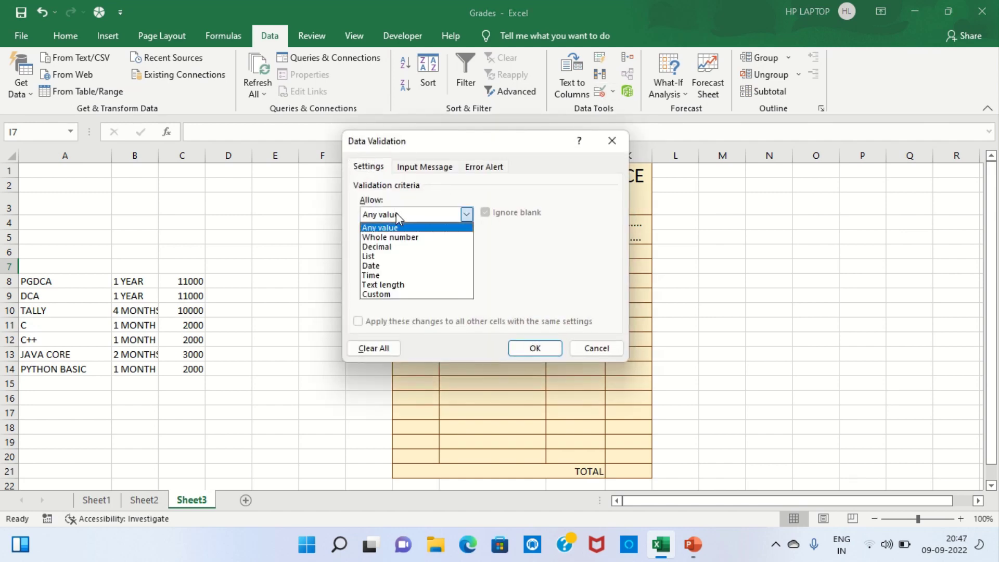
{"action": "left_click", "coordinate": [382, 257]}
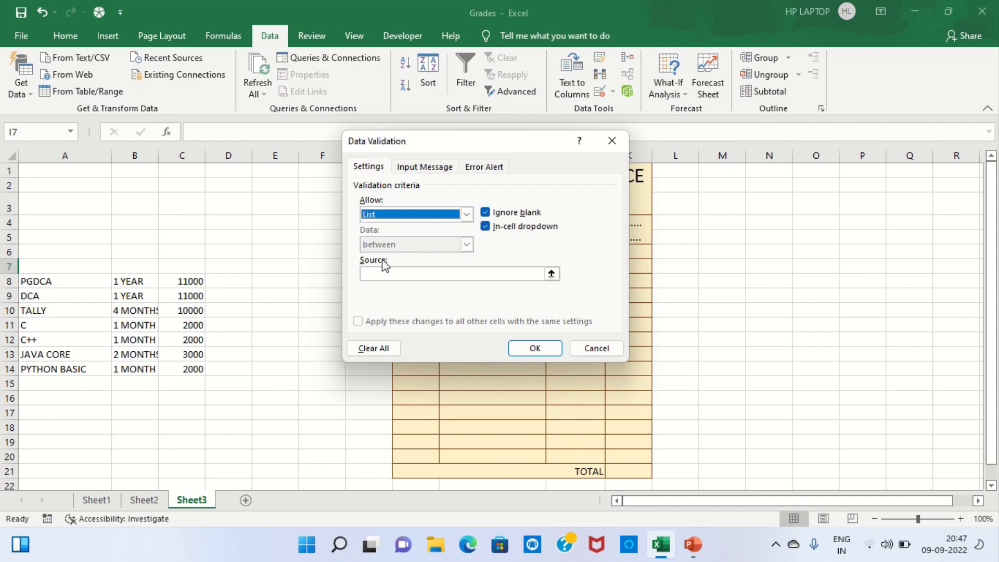
{"action": "left_click", "coordinate": [386, 273]}
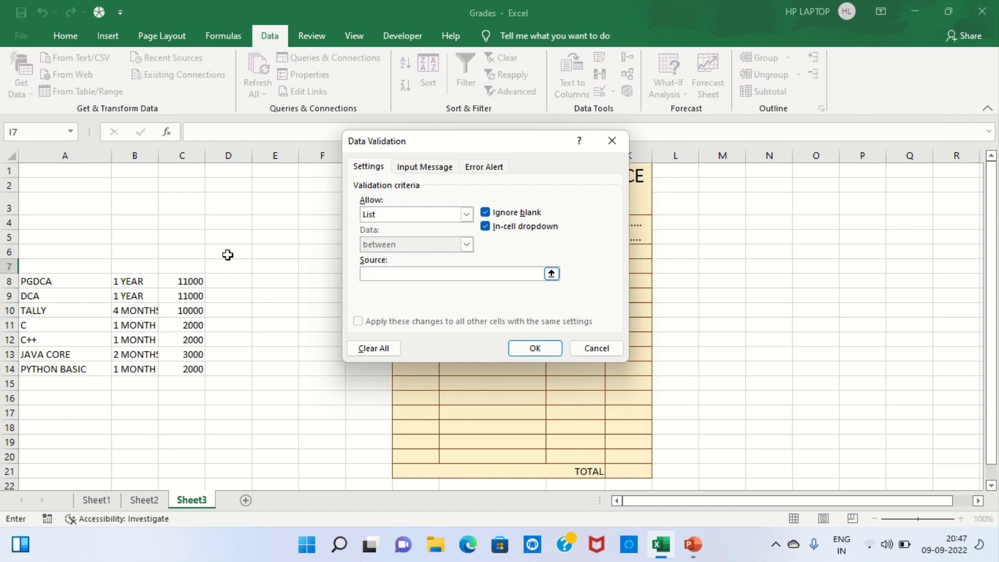
{"action": "left_click_drag", "start_coordinate": [63, 281], "coordinate": [61, 367]}
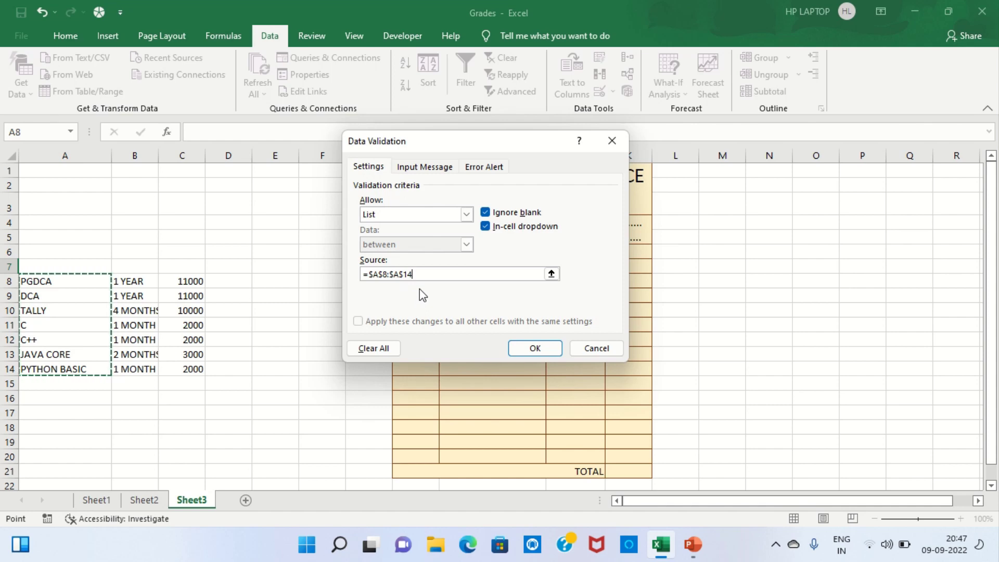
{"action": "left_click", "coordinate": [536, 348]}
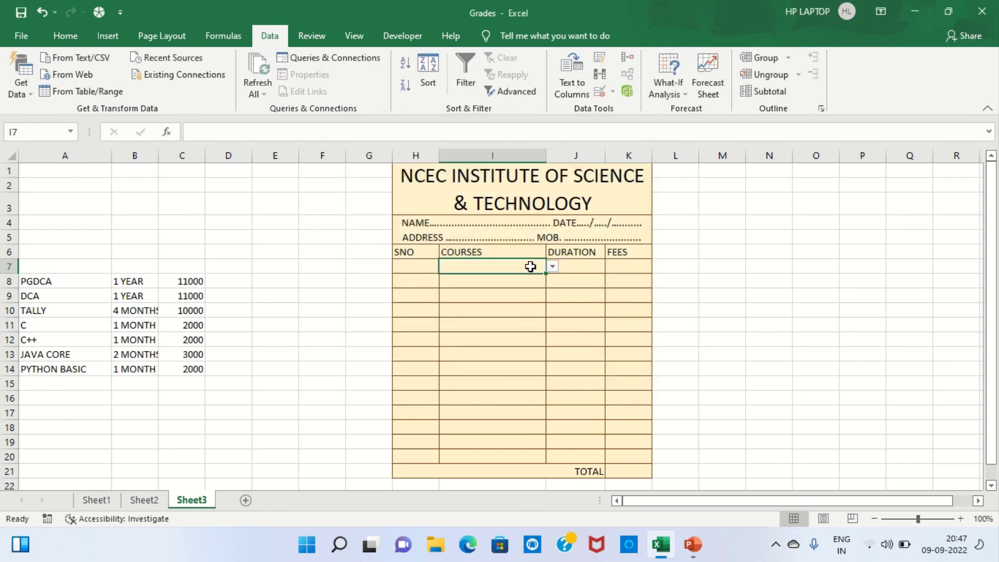
{"action": "left_click_drag", "start_coordinate": [545, 276], "coordinate": [546, 460]}
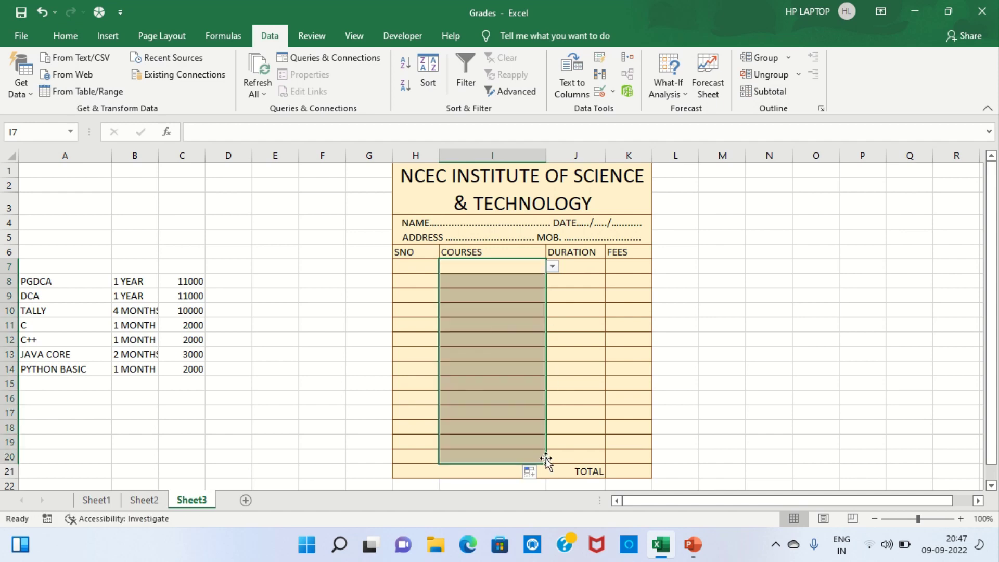
{"action": "left_click", "coordinate": [574, 279]}
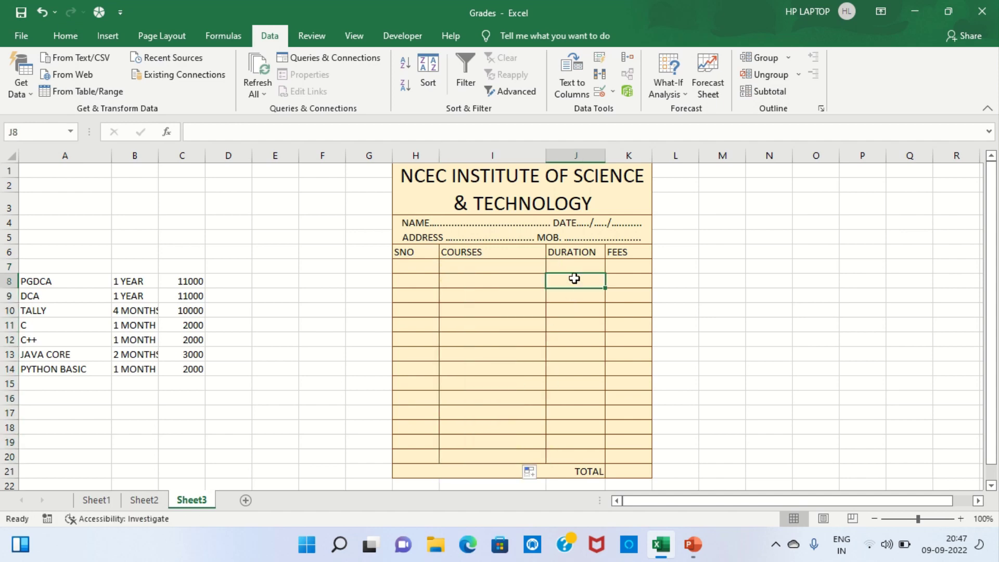
Pick PGDCA from I7's course drop-down
{"action": "left_click", "coordinate": [521, 266]}
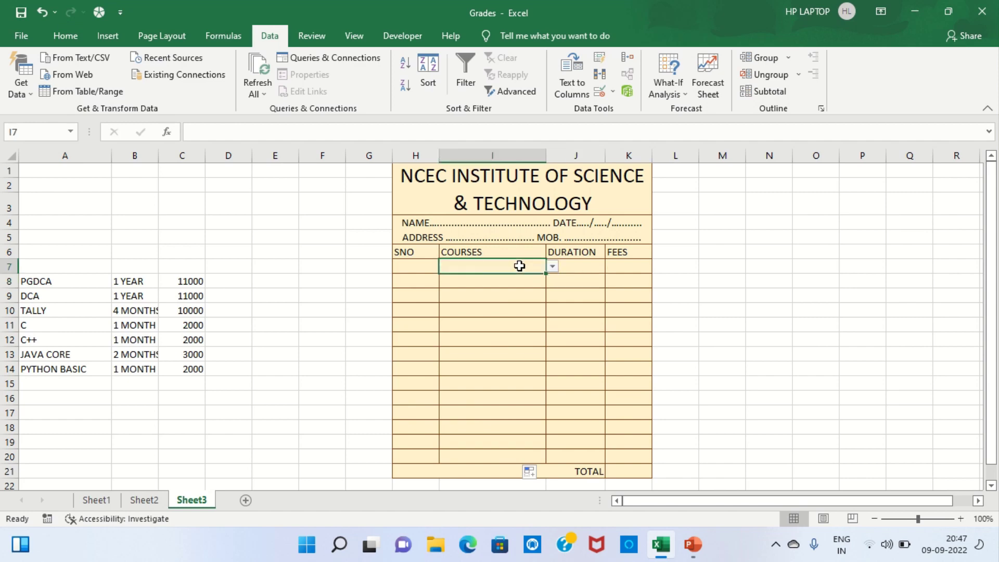
{"action": "left_click", "coordinate": [553, 266]}
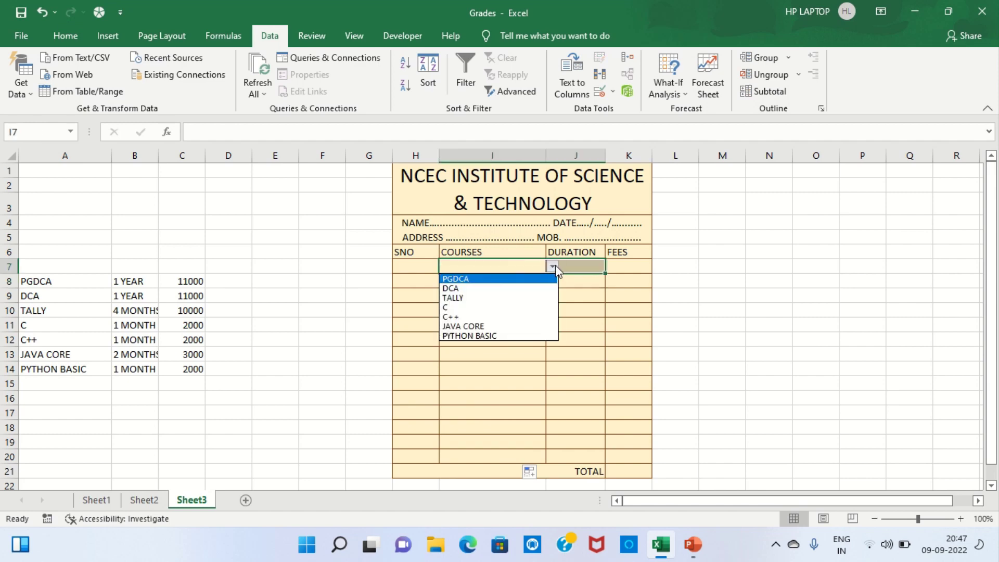
{"action": "left_click", "coordinate": [509, 279]}
{"action": "left_click", "coordinate": [509, 279]}
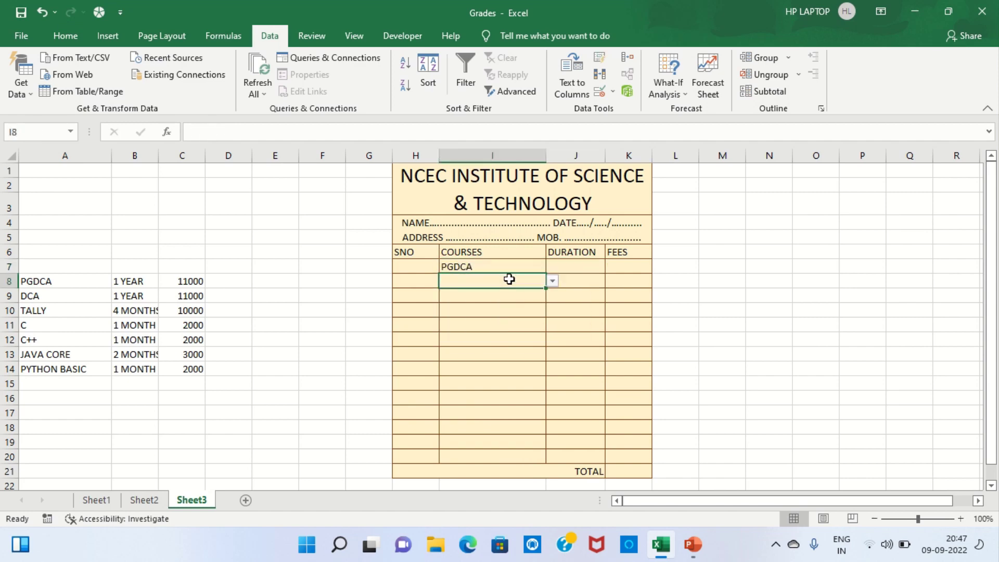
{"action": "left_click", "coordinate": [570, 266]}
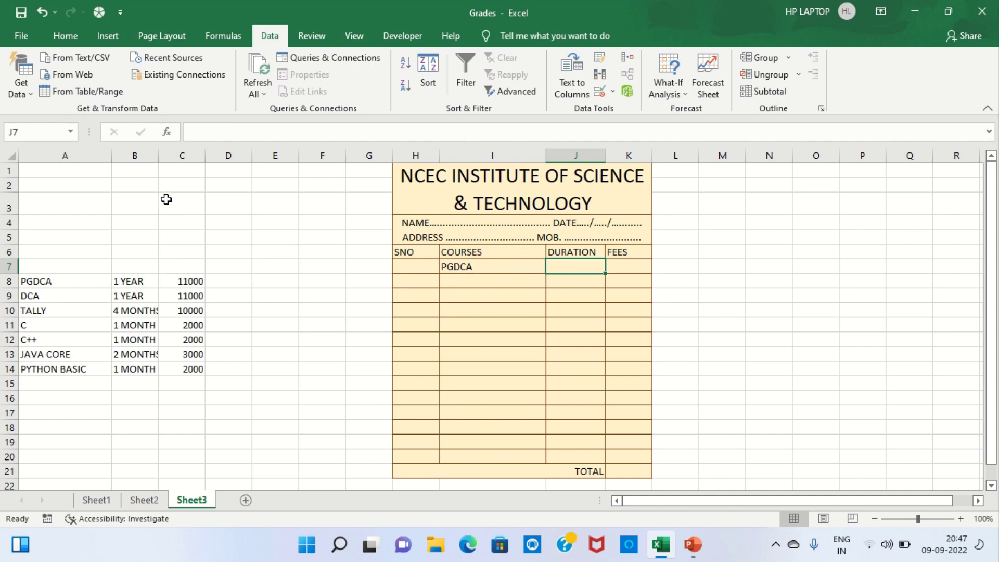
Widen column B to show full durations and narrow column D
{"action": "left_click_drag", "start_coordinate": [157, 159], "coordinate": [176, 159]}
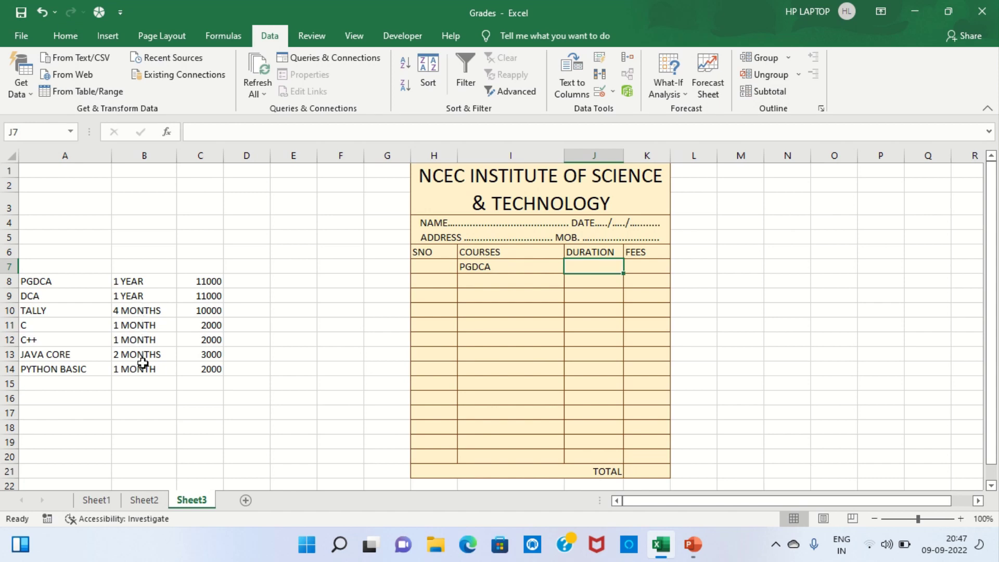
{"action": "mouse_move", "coordinate": [270, 155]}
{"action": "left_mouse_down"}
{"action": "mouse_move", "coordinate": [244, 151]}
{"action": "mouse_move", "coordinate": [268, 156]}
{"action": "left_mouse_up"}
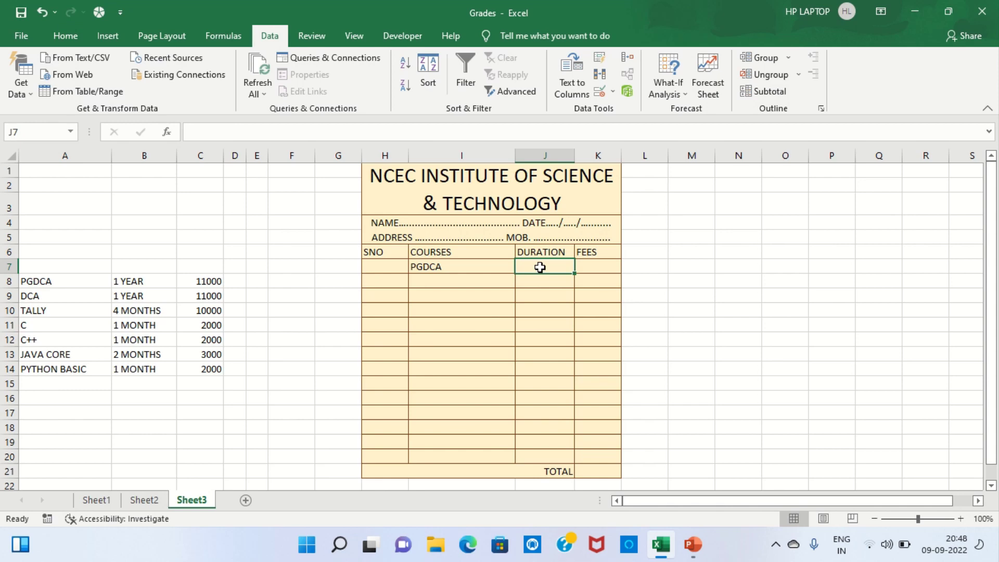
{"action": "key", "text": "XF86AudioRaiseVolume"}
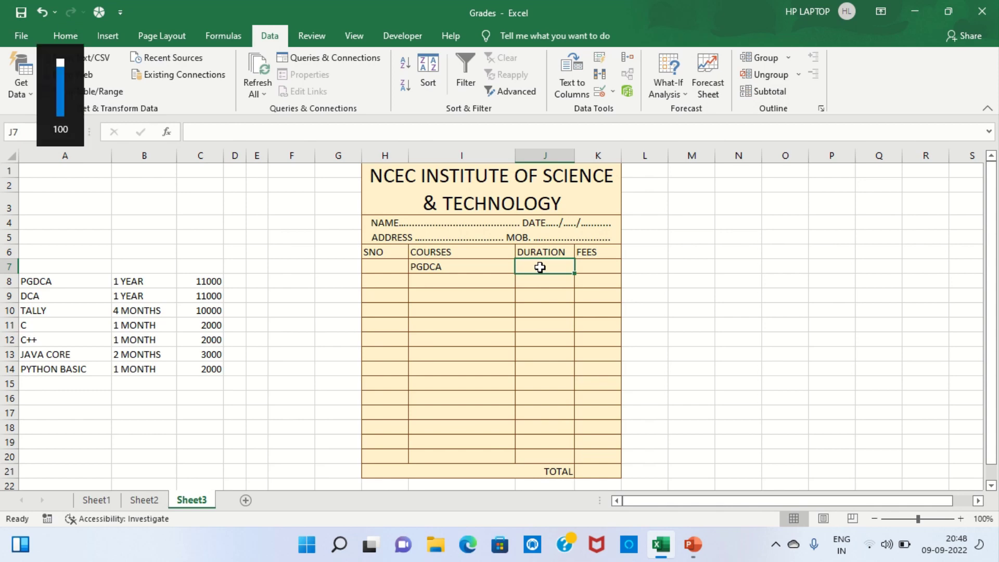
Begin J7's formula as =IF(I7=$A$8,"1 YEAR",IF(I7= for the PGDCA duration
{"action": "type", "text": "="}
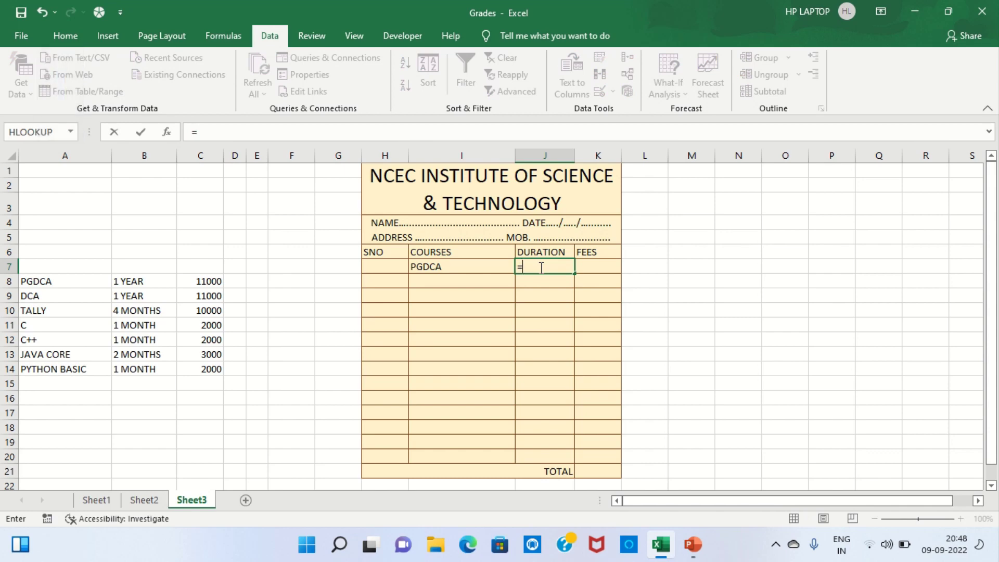
{"action": "type", "text": "IF"}
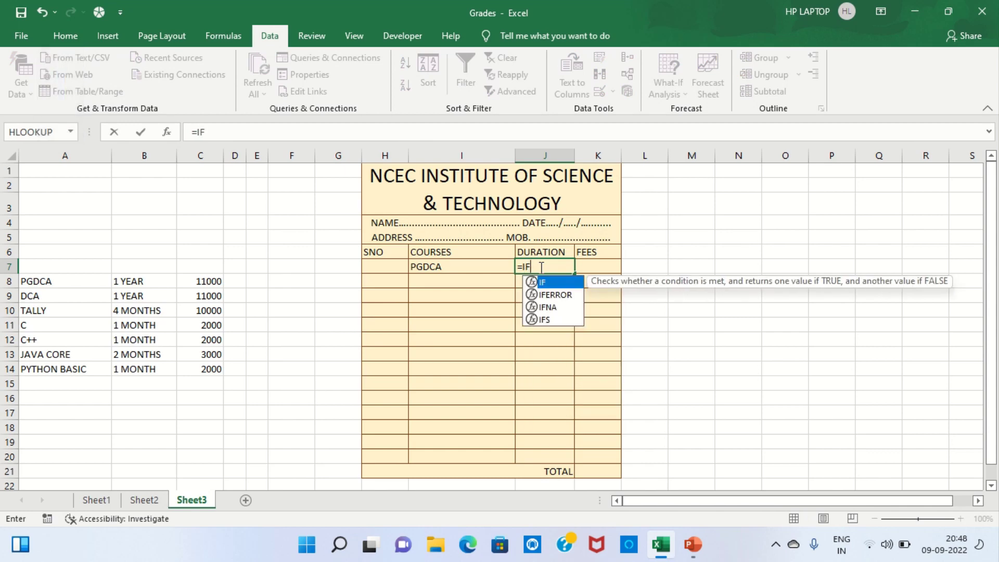
{"action": "type", "text": "("}
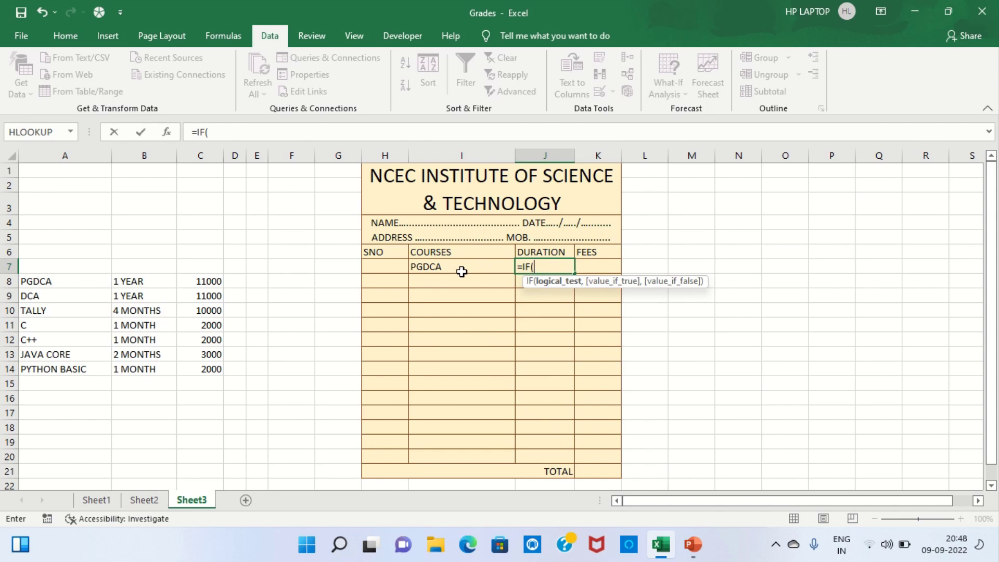
{"action": "type", "text": "I2"}
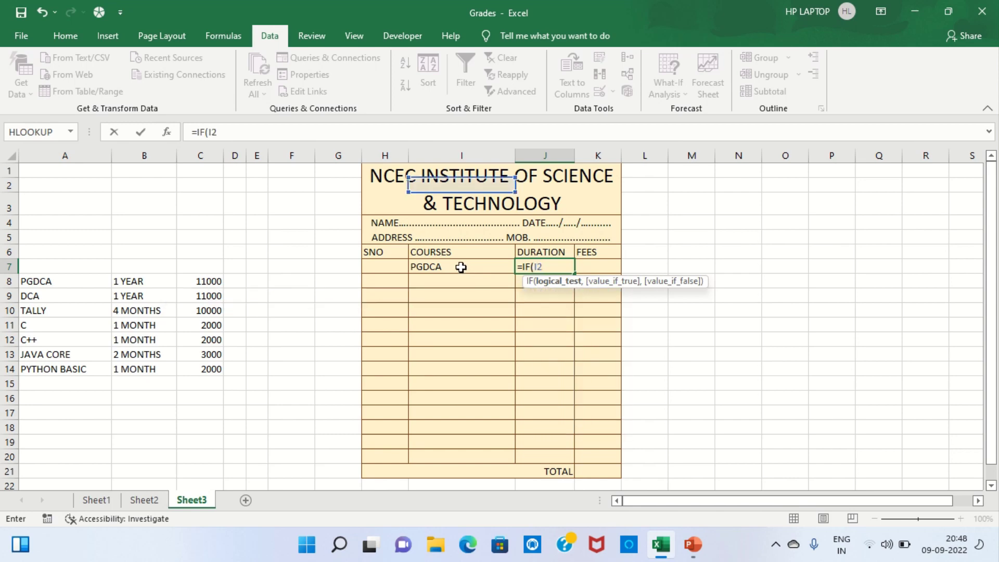
{"action": "key", "text": "BackSpace"}
{"action": "type", "text": "7="}
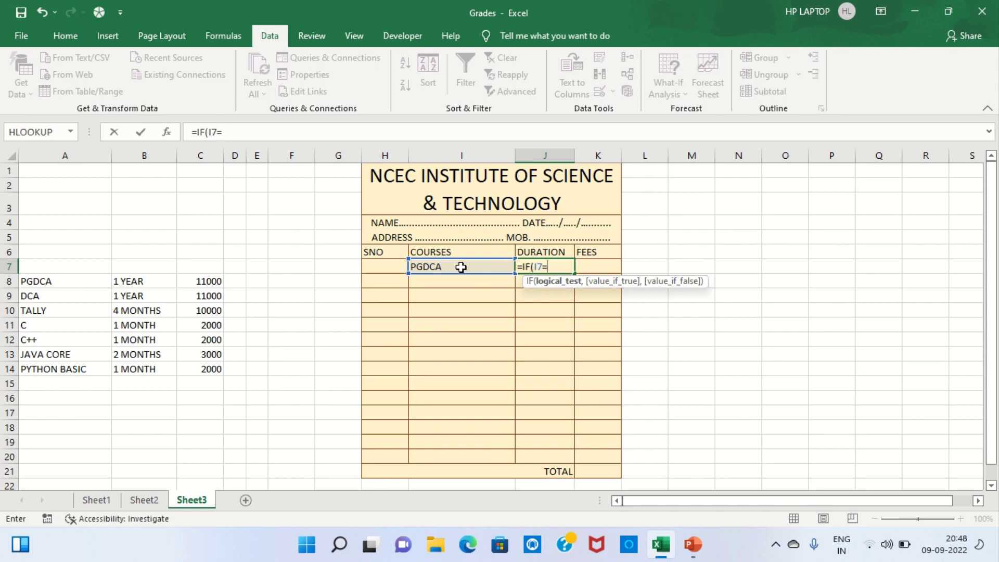
{"action": "left_click", "coordinate": [73, 281]}
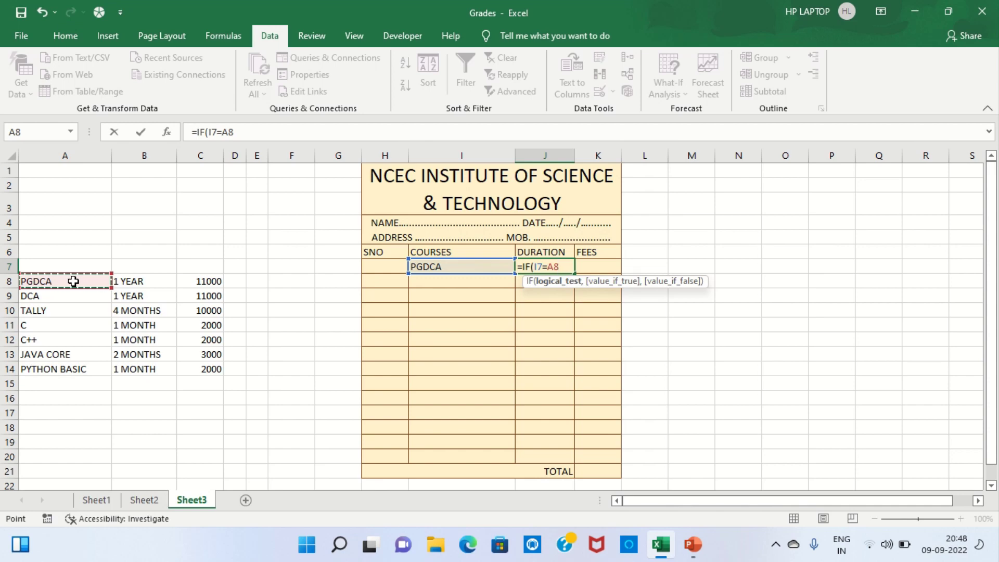
{"action": "key", "text": "F4"}
{"action": "type", "text": "$A$8,"}
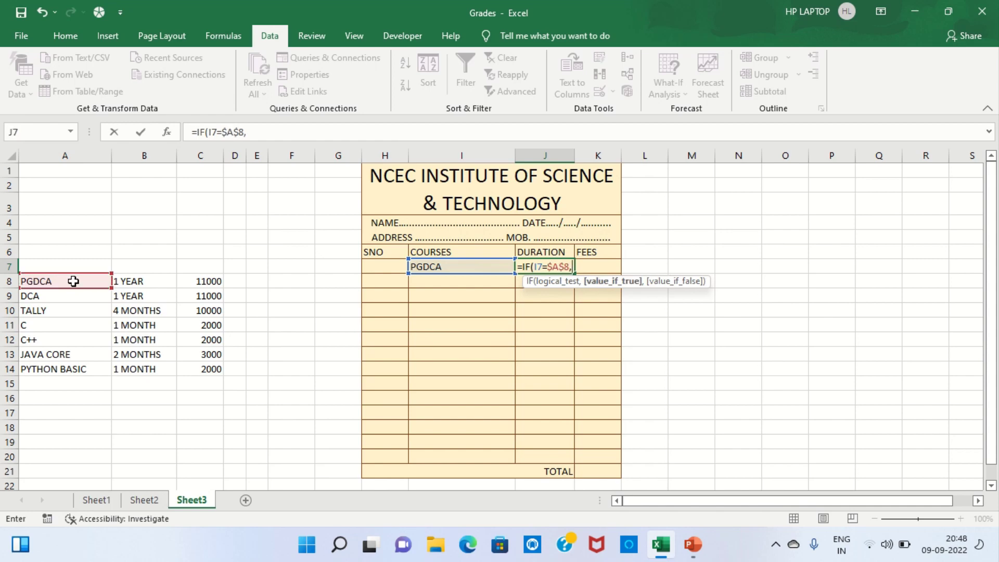
{"action": "type", "text": "\""}
{"action": "type", "text": "1"}
{"action": "type", "text": " YEA"}
{"action": "type", "text": "R"}
{"action": "type", "text": "\""}
{"action": "type", "text": ","}
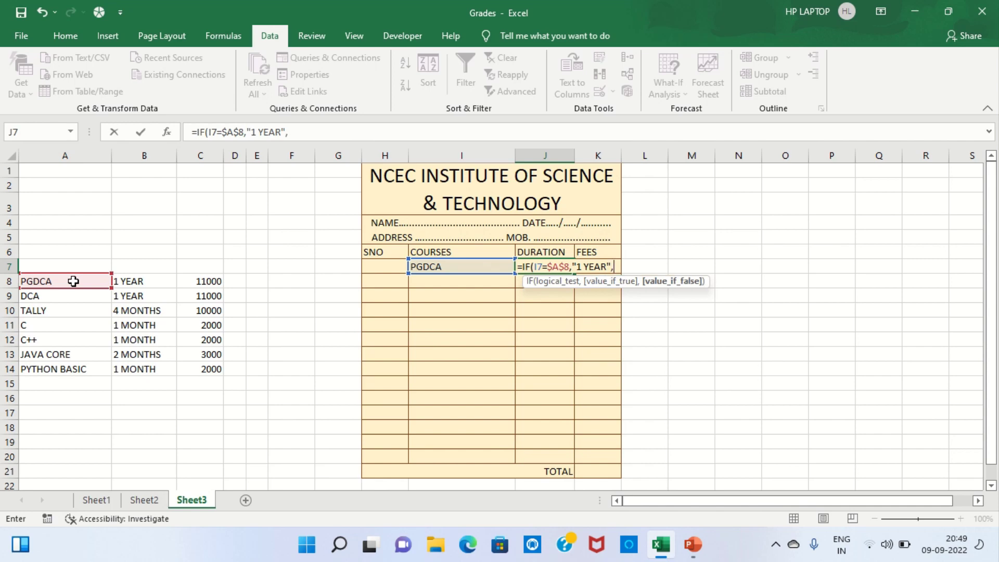
{"action": "type", "text": "IF"}
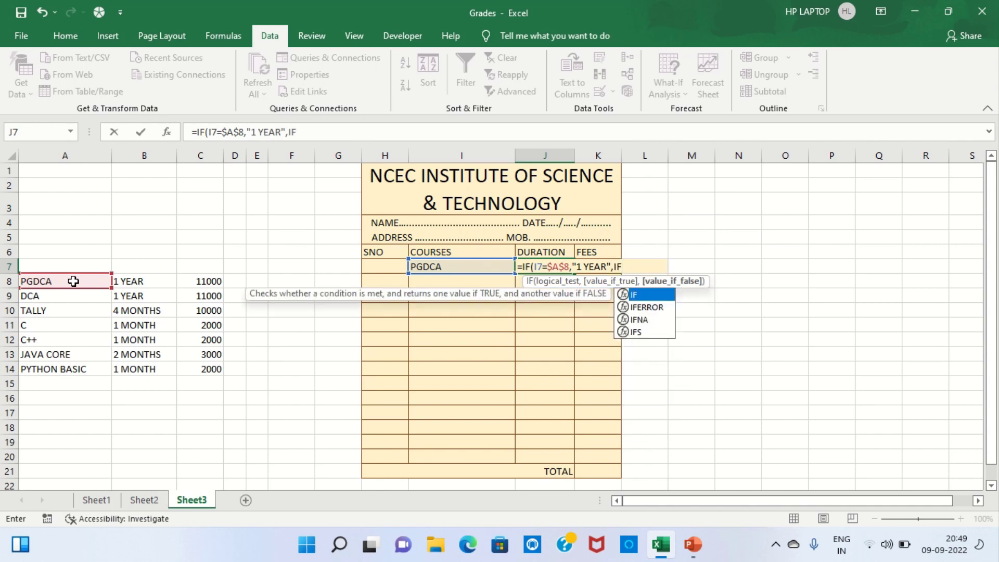
{"action": "type", "text": "("}
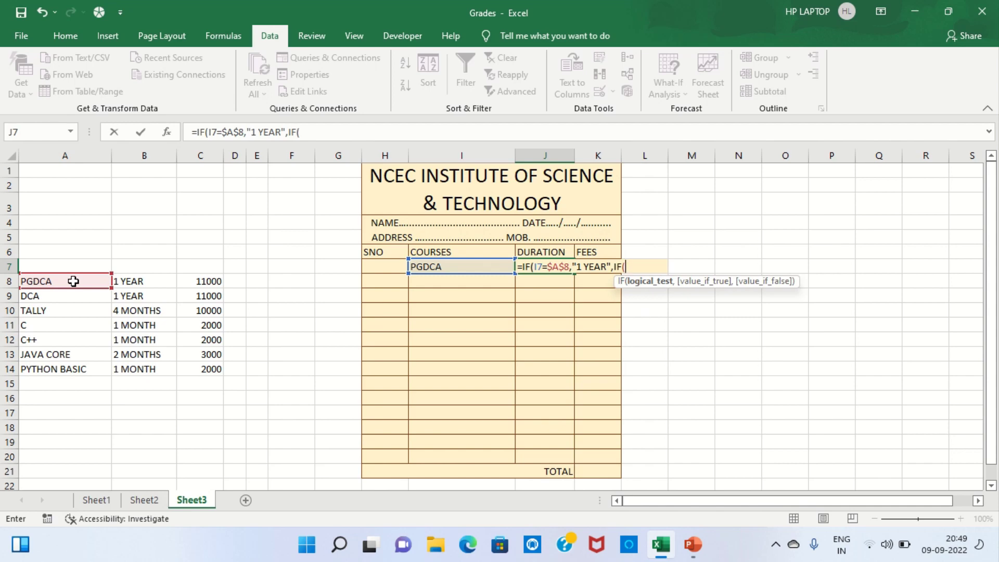
{"action": "type", "text": "I7"}
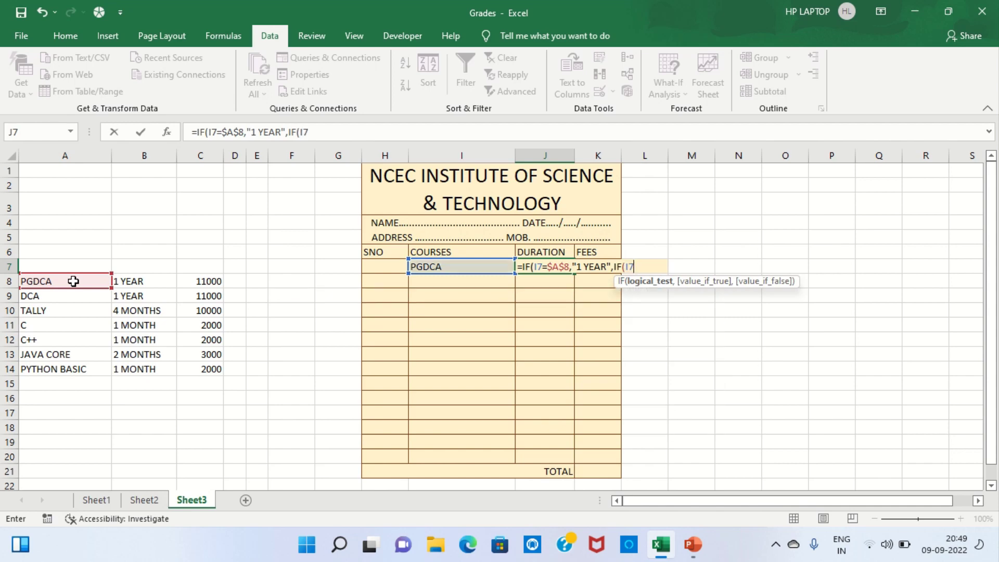
{"action": "type", "text": "="}
Add nested tests to J7 so DCA ($A$9) returns 1 YEAR and TALLY ($A$10) returns 4 MONTHS
{"action": "left_click", "coordinate": [63, 295]}
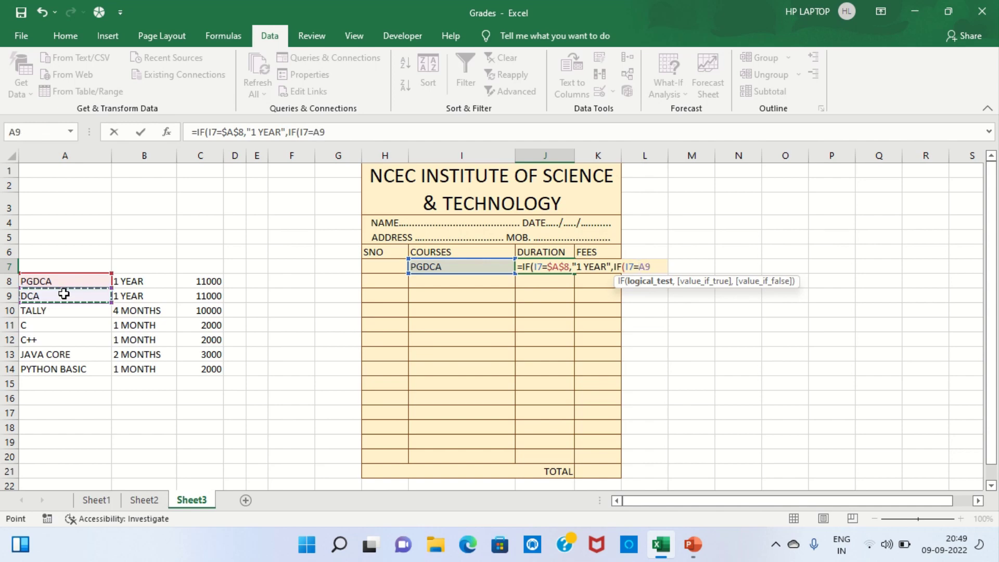
{"action": "key", "text": "F4"}
{"action": "type", "text": ",\""}
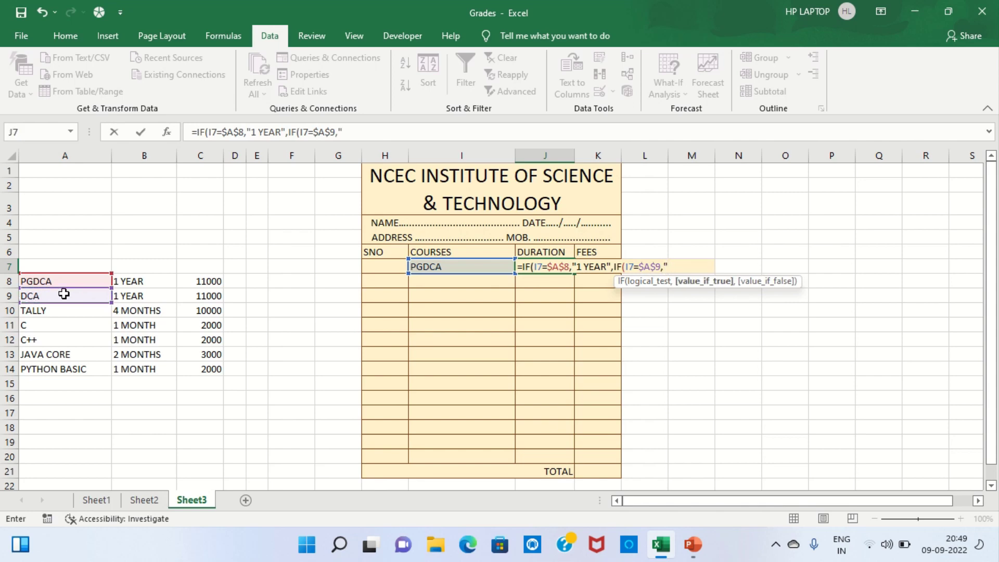
{"action": "type", "text": "1 "}
{"action": "type", "text": "YEAR"}
{"action": "type", "text": "\""}
{"action": "type", "text": ","}
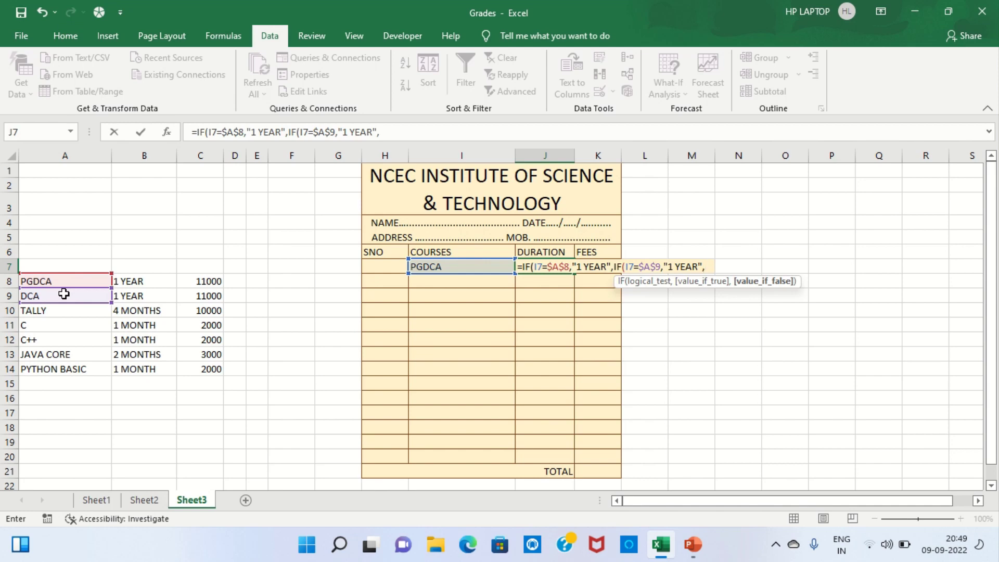
{"action": "type", "text": "IF"}
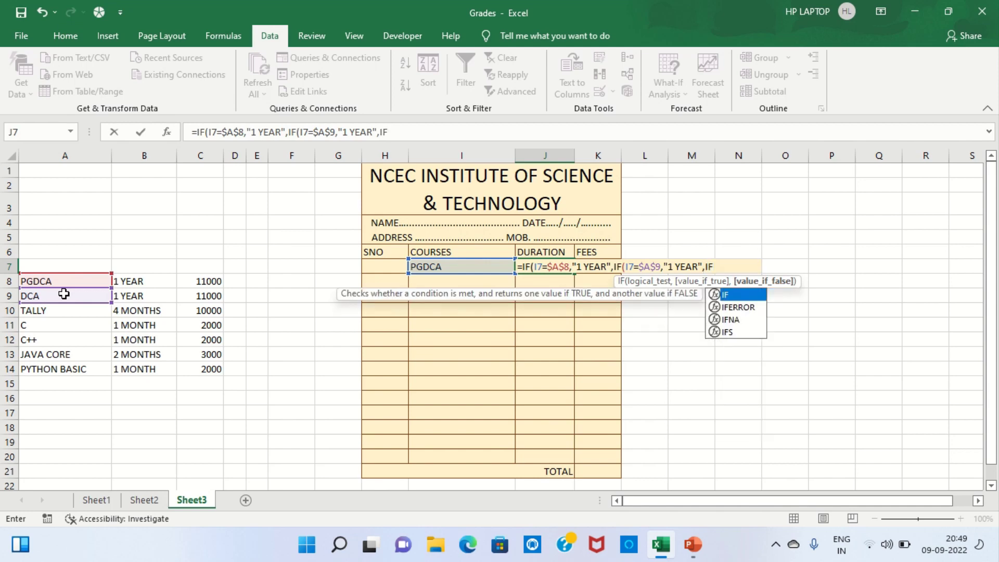
{"action": "type", "text": "("}
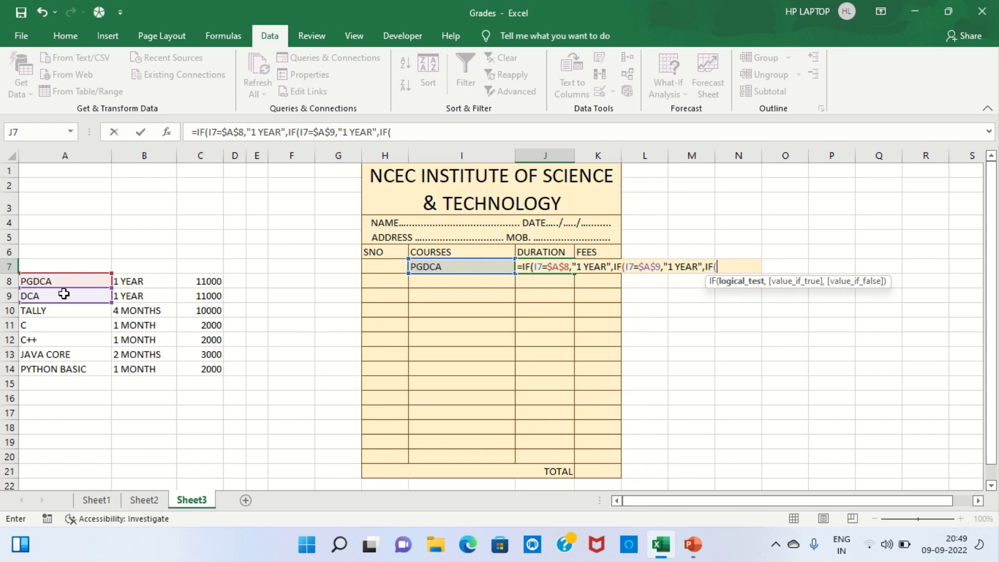
{"action": "type", "text": "I7"}
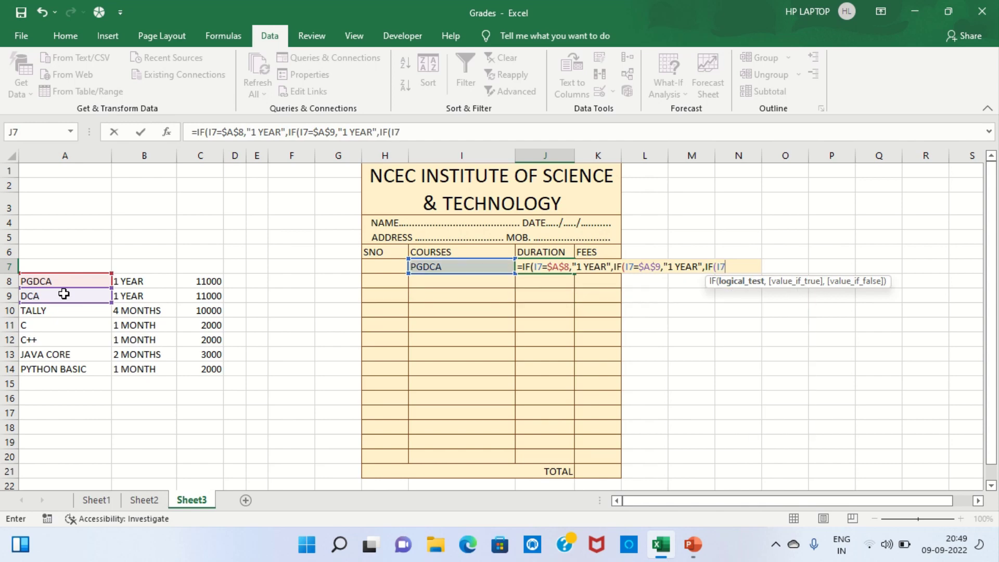
{"action": "type", "text": "="}
{"action": "left_click", "coordinate": [45, 311]}
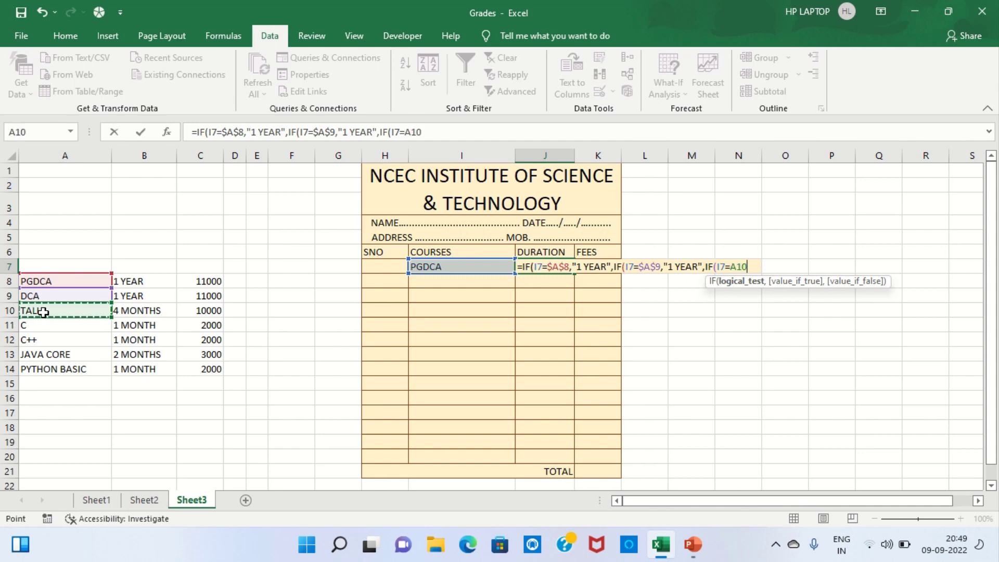
{"action": "key", "text": "F4"}
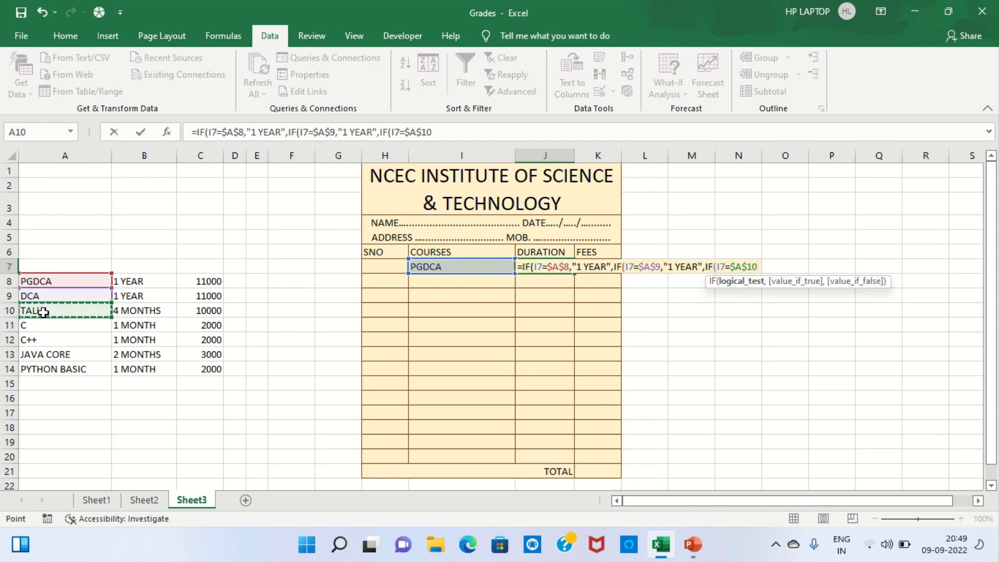
{"action": "type", "text": ","}
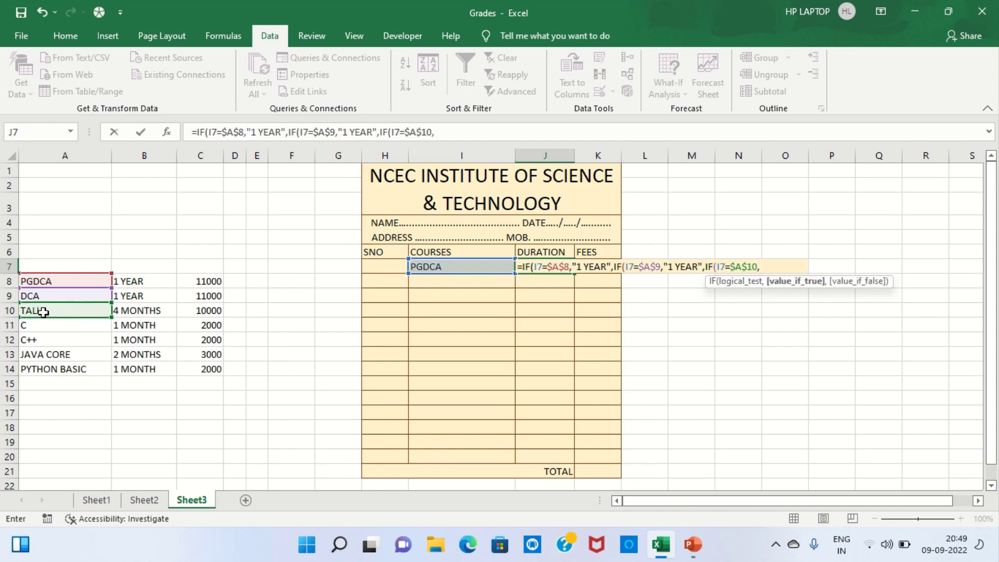
{"action": "type", "text": "\""}
{"action": "type", "text": "4 MO"}
{"action": "type", "text": "NTHS"}
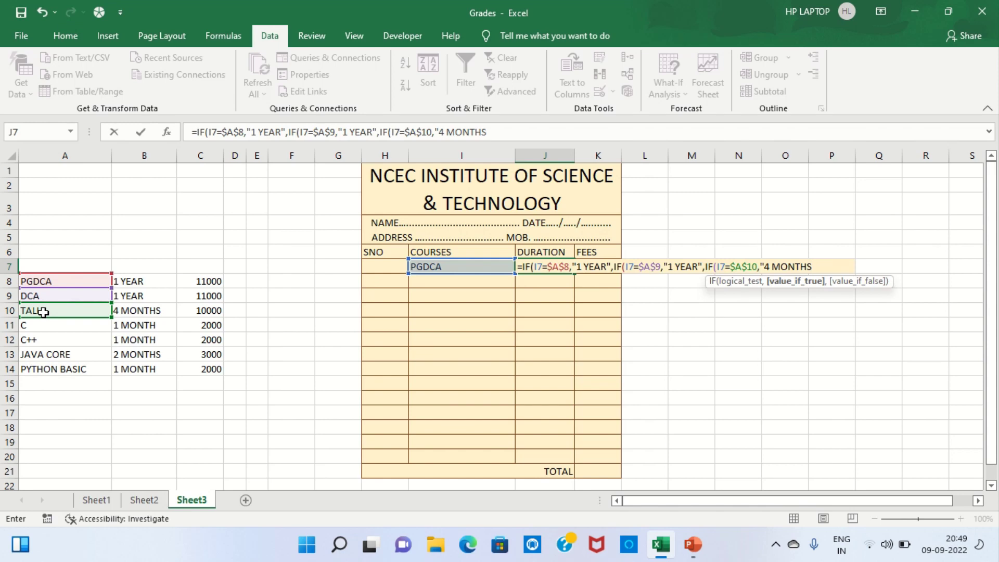
{"action": "type", "text": "\","}
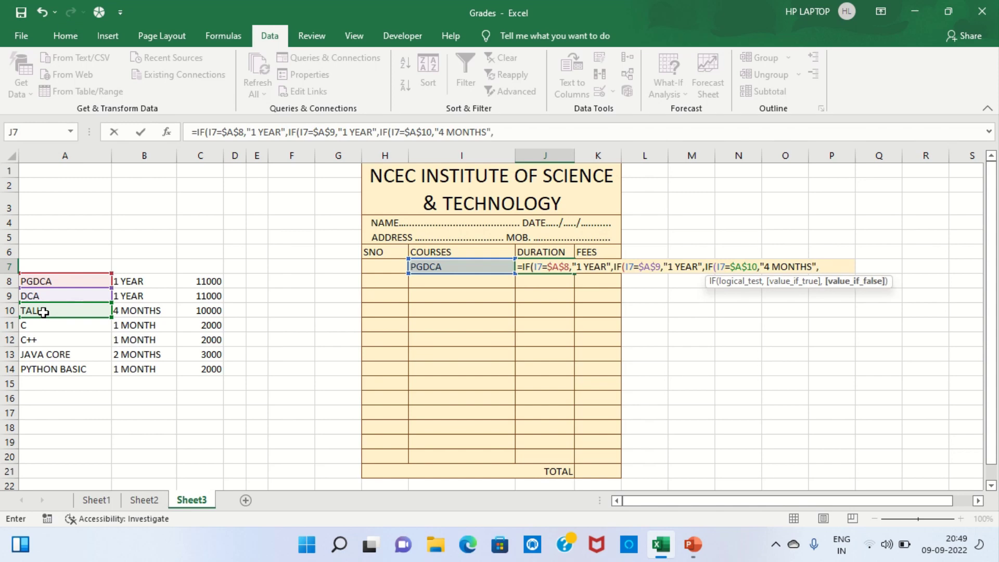
{"action": "type", "text": "IF"}
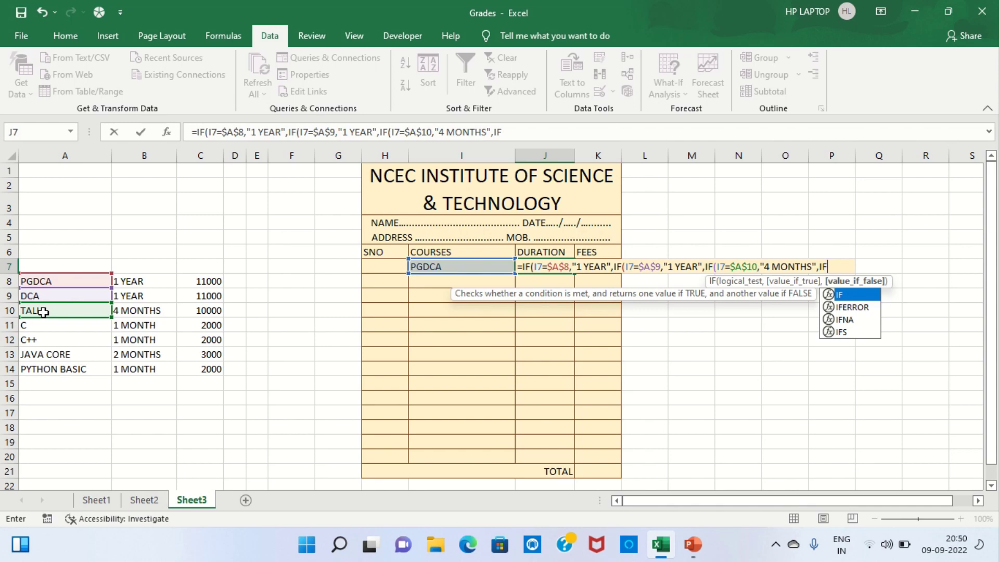
{"action": "type", "text": "("}
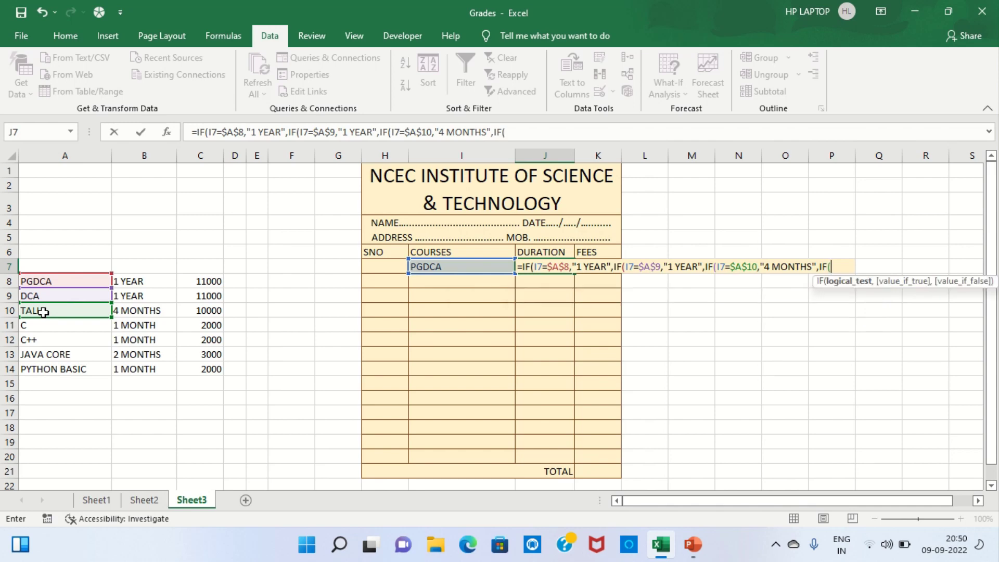
{"action": "type", "text": "I7"}
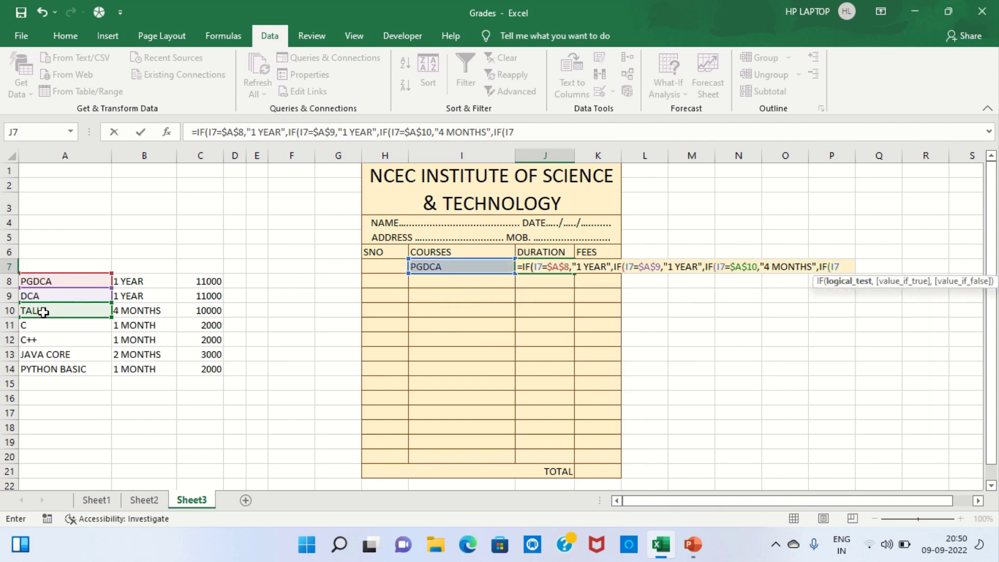
{"action": "type", "text": "="}
Add tests for C ($A$11) and C++ ($A$12), each returning 1 MONTH, opening the next IF
{"action": "left_click", "coordinate": [33, 327]}
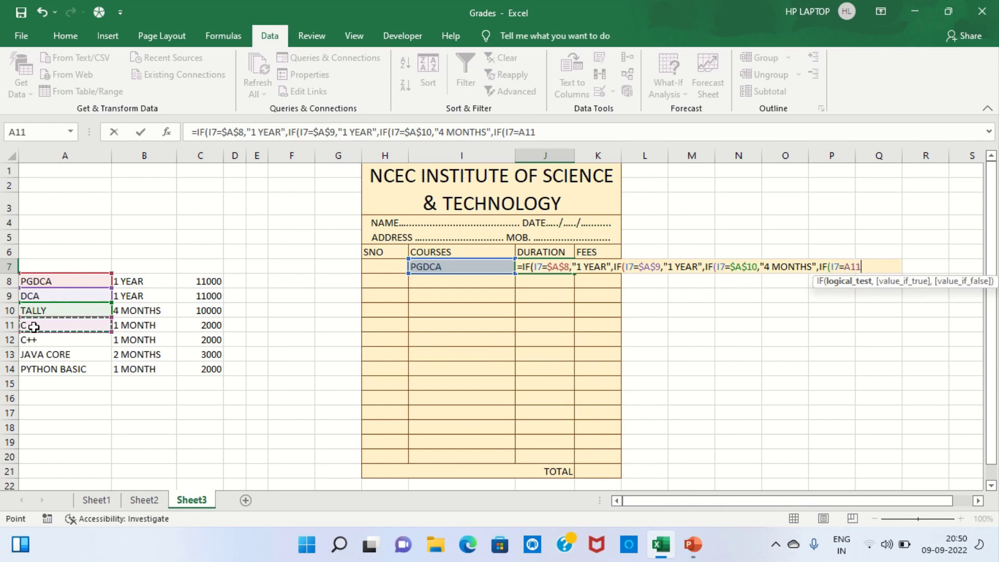
{"action": "key", "text": "F4"}
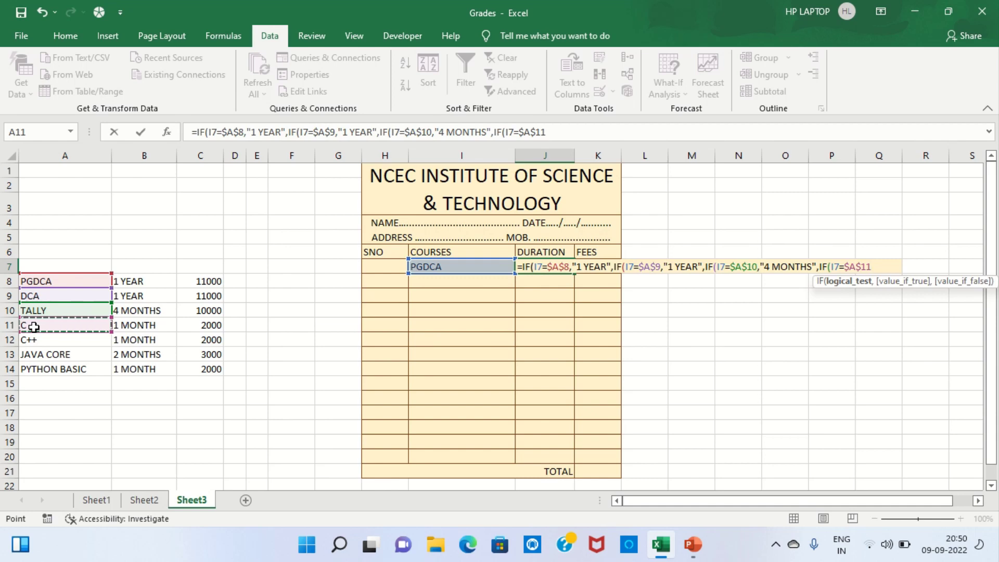
{"action": "type", "text": ","}
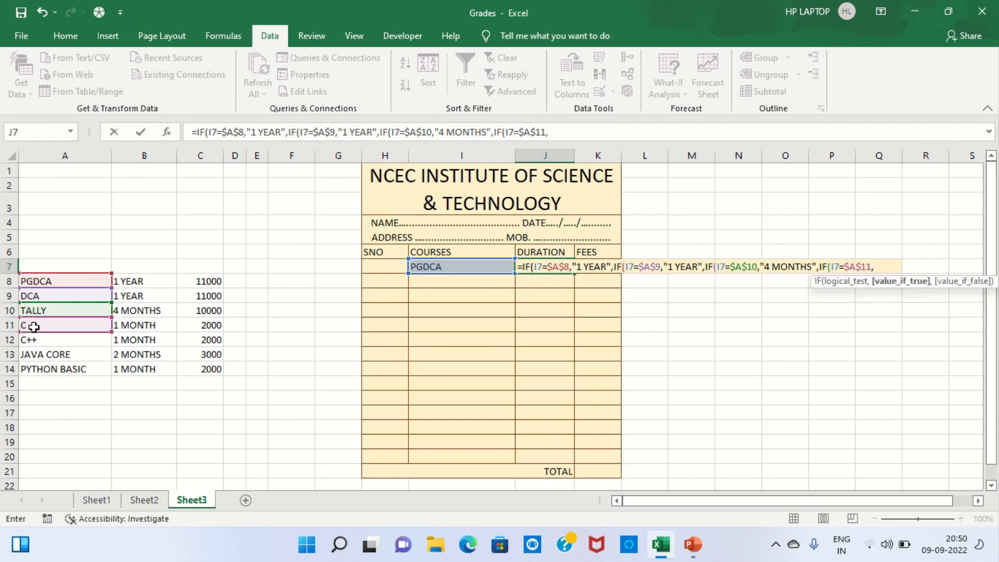
{"action": "type", "text": "\""}
{"action": "type", "text": "1 MON"}
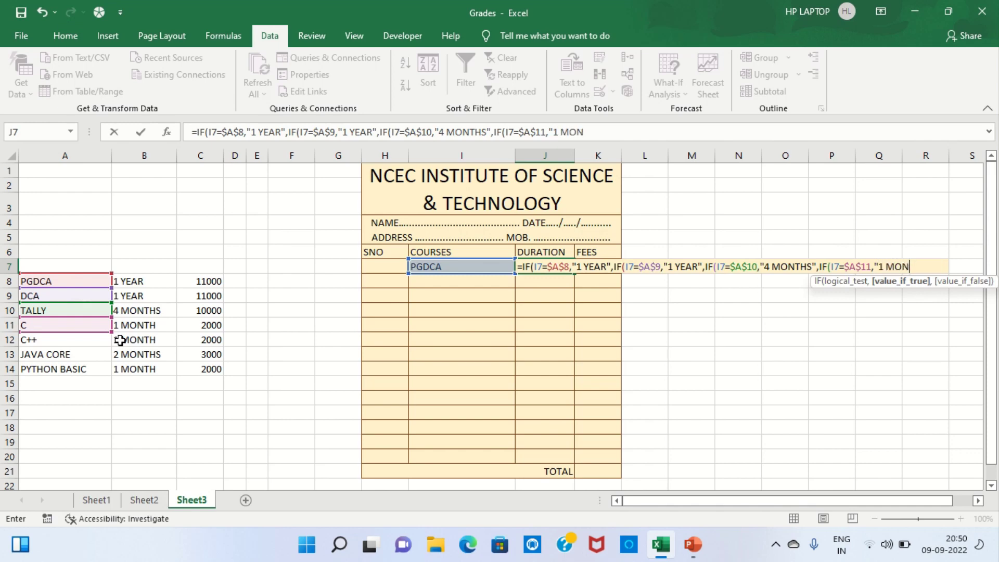
{"action": "type", "text": "TH\""}
{"action": "type", "text": ","}
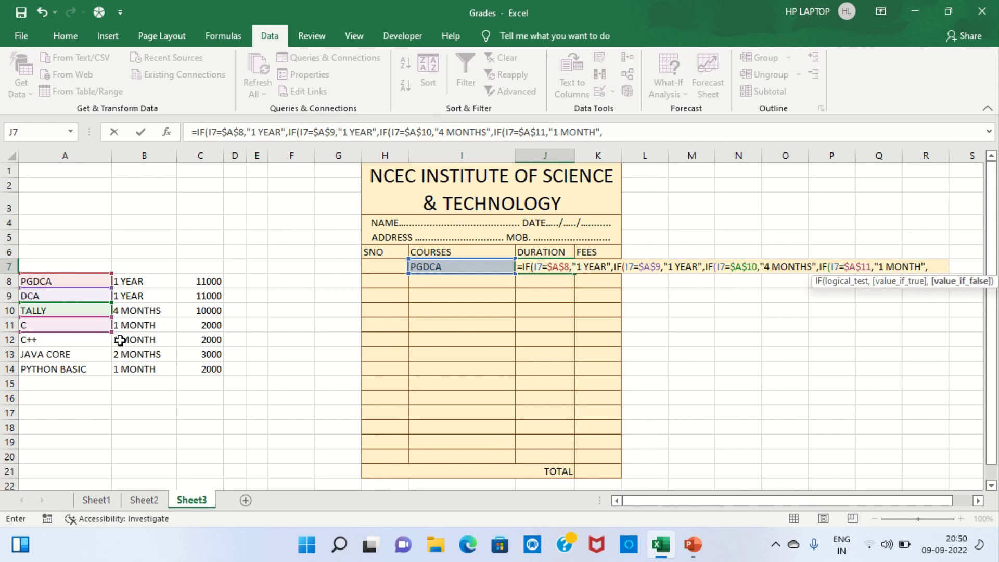
{"action": "type", "text": "IF"}
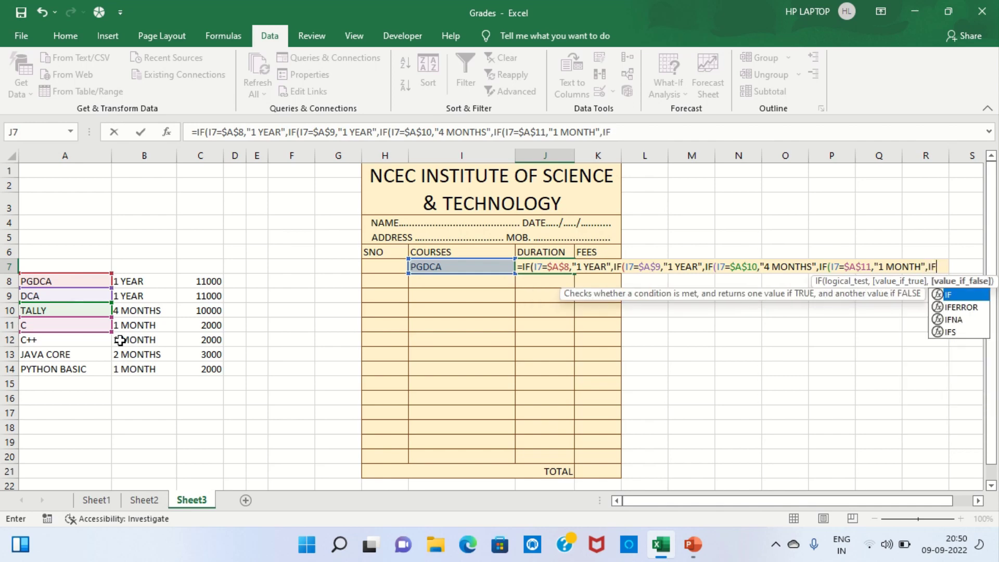
{"action": "type", "text": "("}
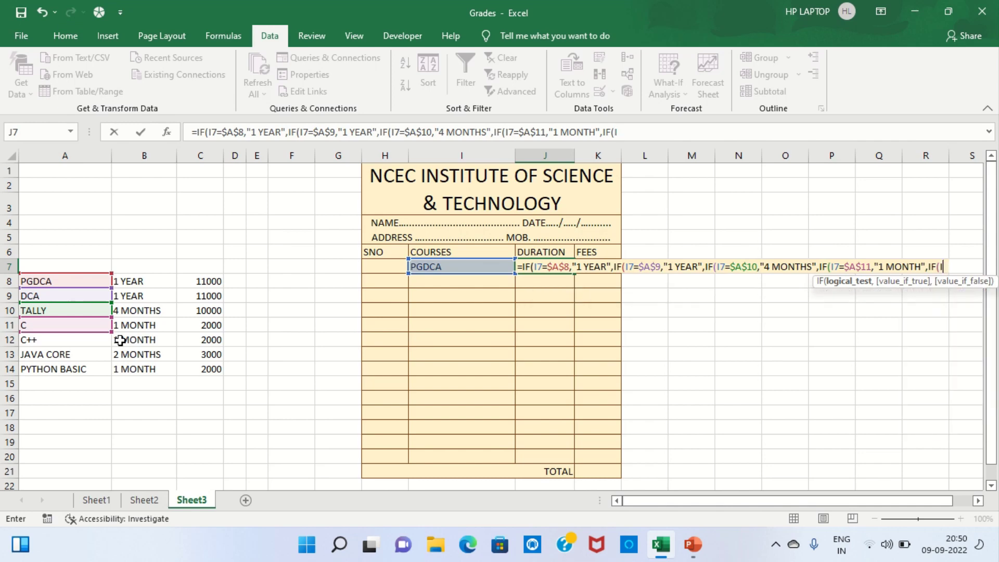
{"action": "type", "text": "I7="}
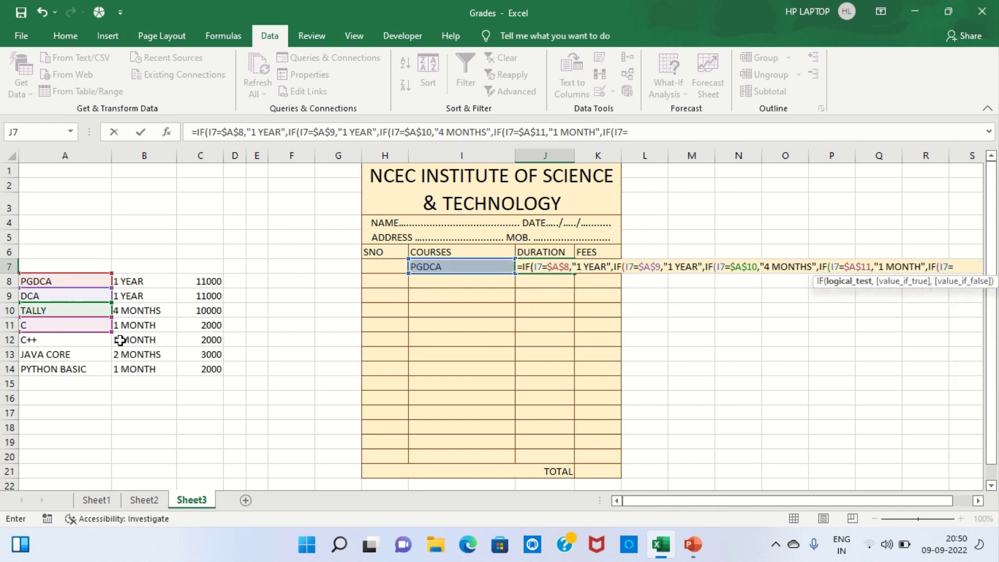
{"action": "left_click", "coordinate": [64, 340]}
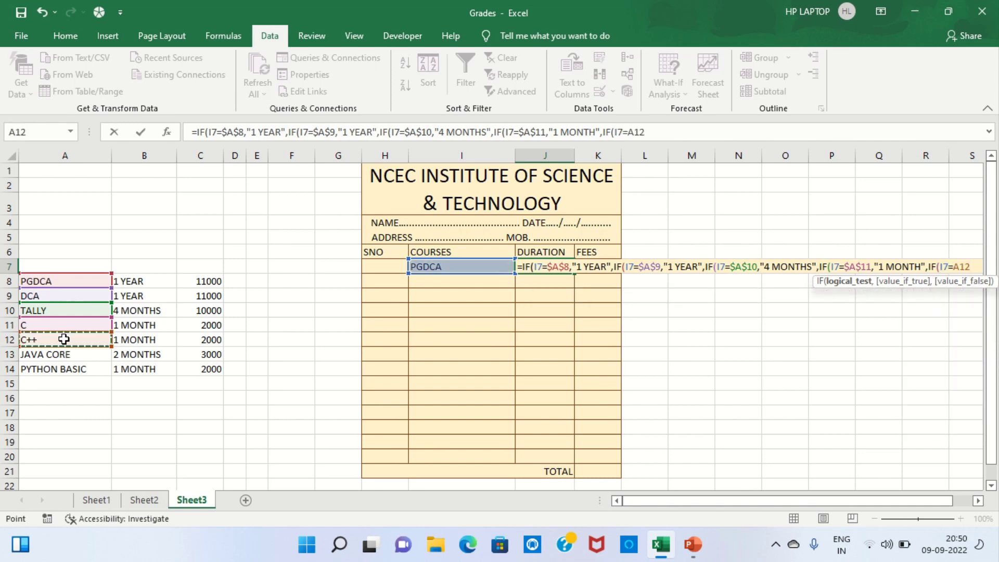
{"action": "key", "text": "F4"}
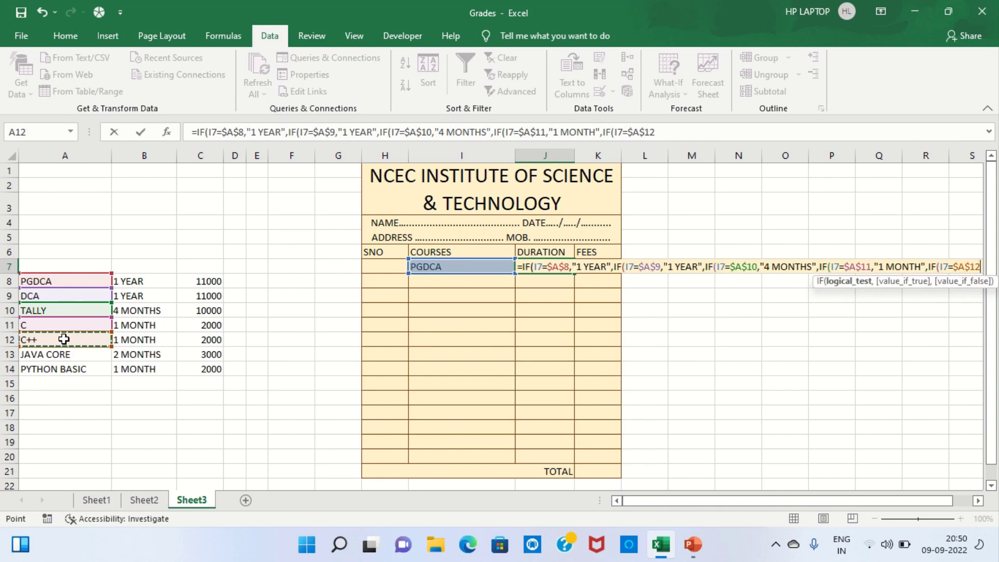
{"action": "type", "text": ","}
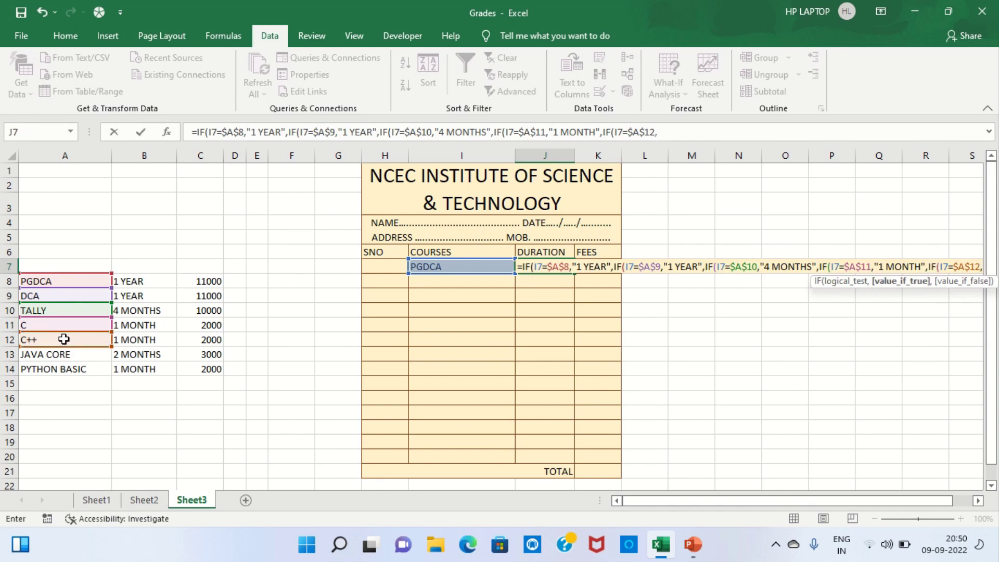
{"action": "type", "text": "\""}
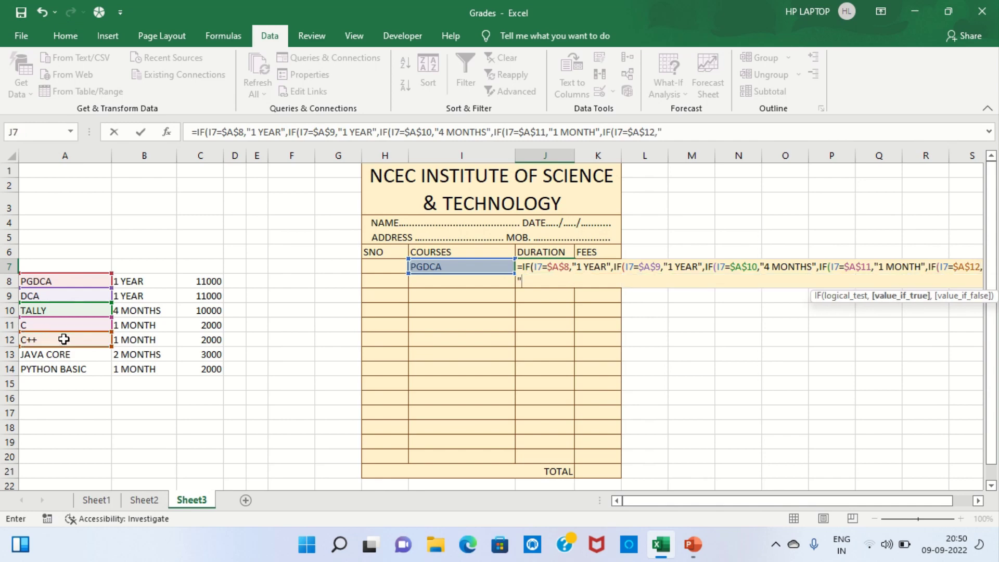
{"action": "type", "text": "1 MO"}
{"action": "type", "text": "T"}
{"action": "key", "text": "BackSpace"}
{"action": "type", "text": "NTH"}
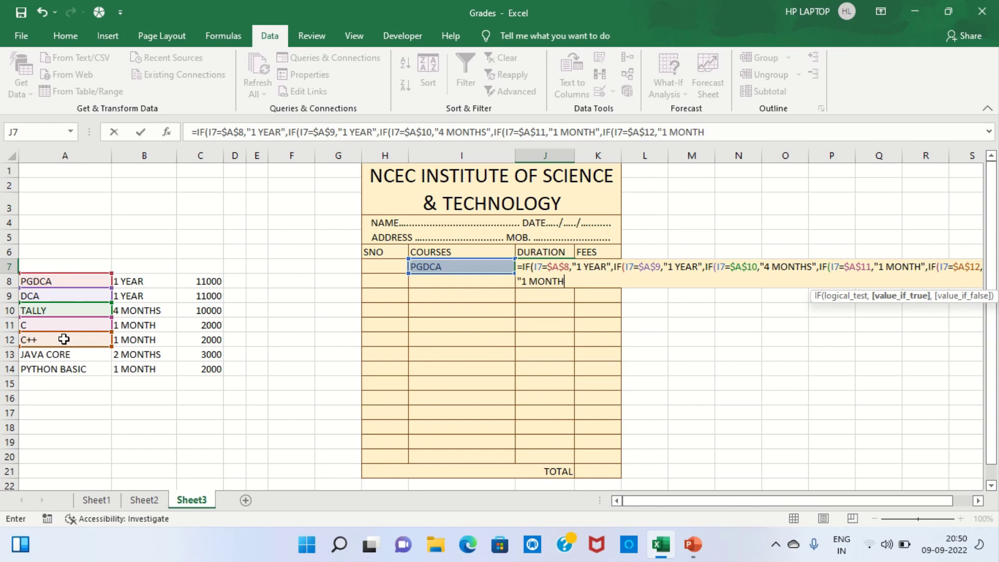
{"action": "type", "text": "\""}
{"action": "type", "text": ",IF"}
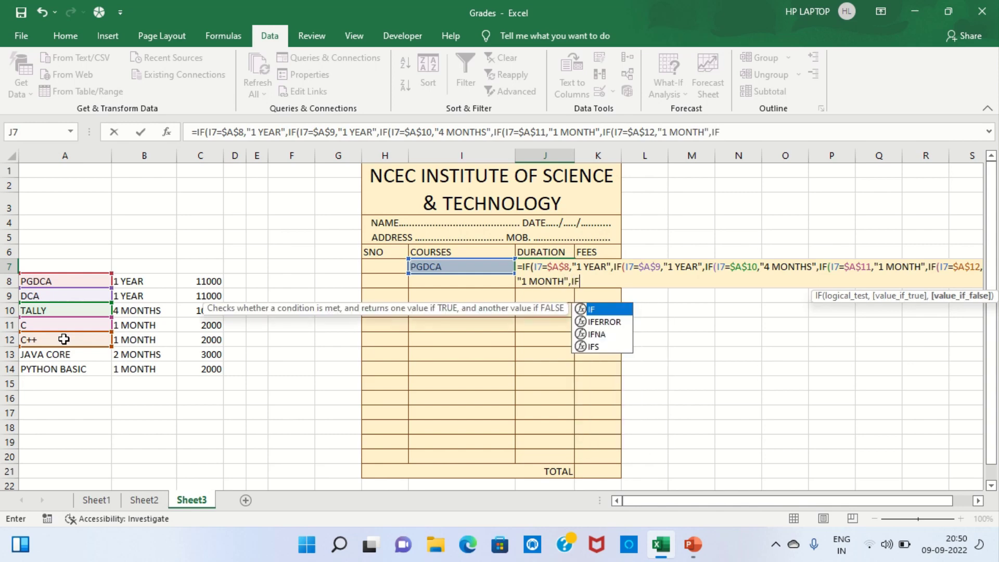
{"action": "type", "text": "("}
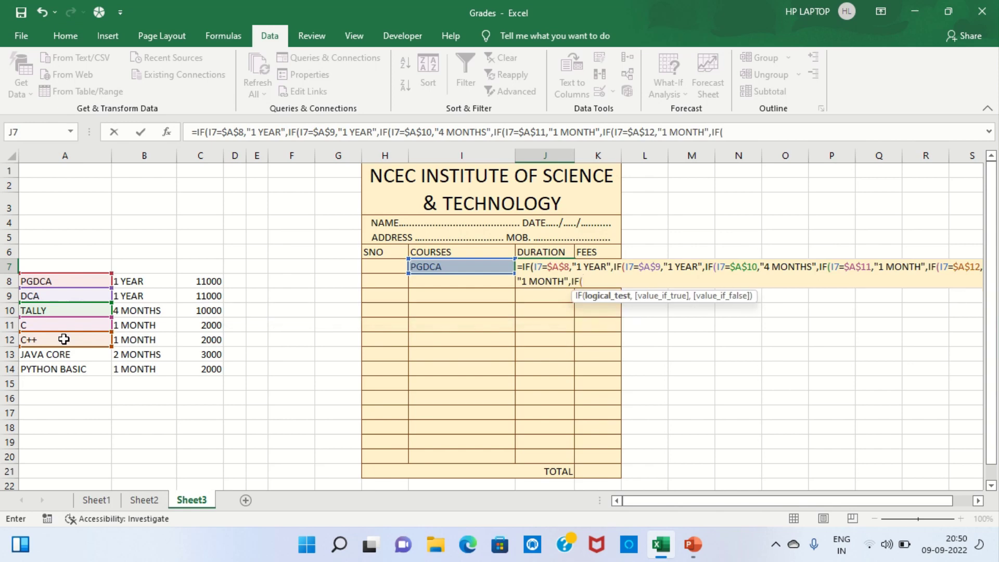
{"action": "type", "text": "I7"}
{"action": "type", "text": "="}
Add a test against $A$13 so JAVA CORE returns 2 MONTHS, opening another IF
{"action": "left_click", "coordinate": [57, 358]}
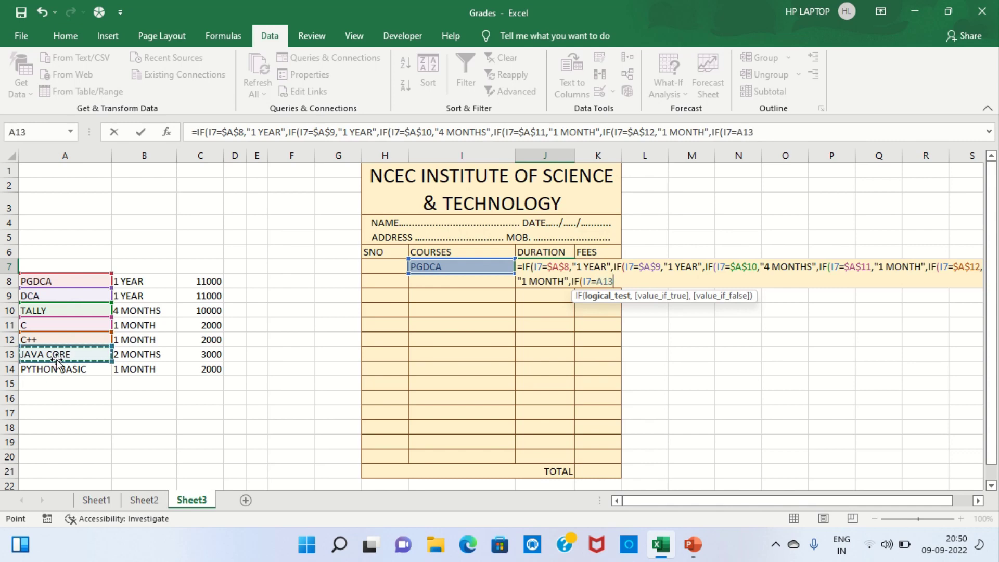
{"action": "key", "text": "F4"}
{"action": "type", "text": "$A$13,"}
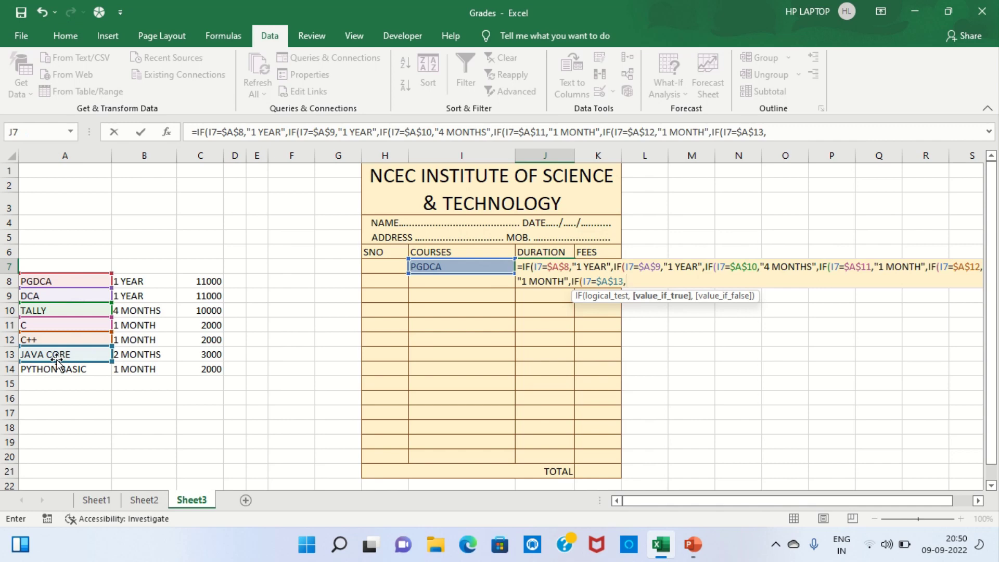
{"action": "type", "text": "\""}
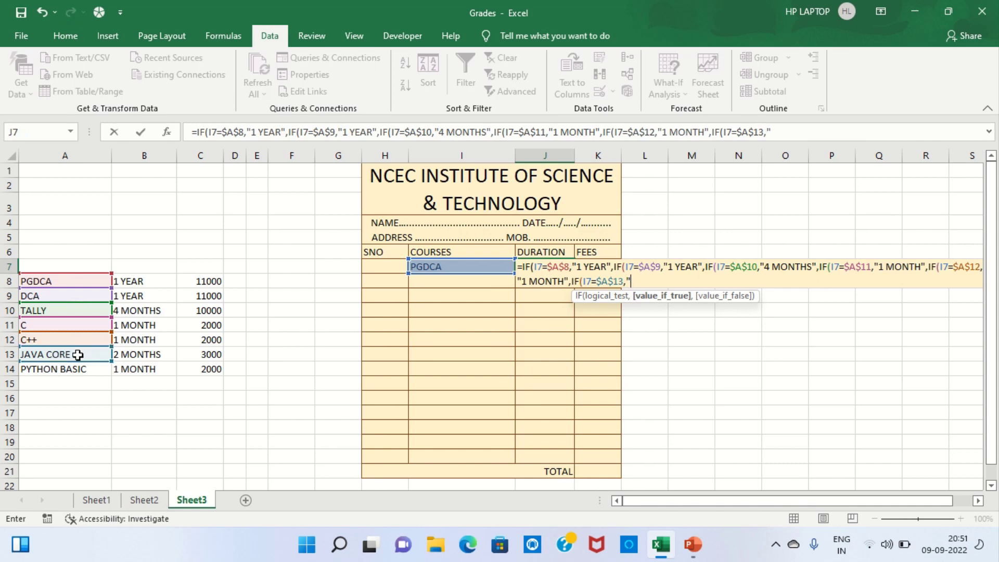
{"action": "type", "text": "2"}
{"action": "type", "text": " MONTH"}
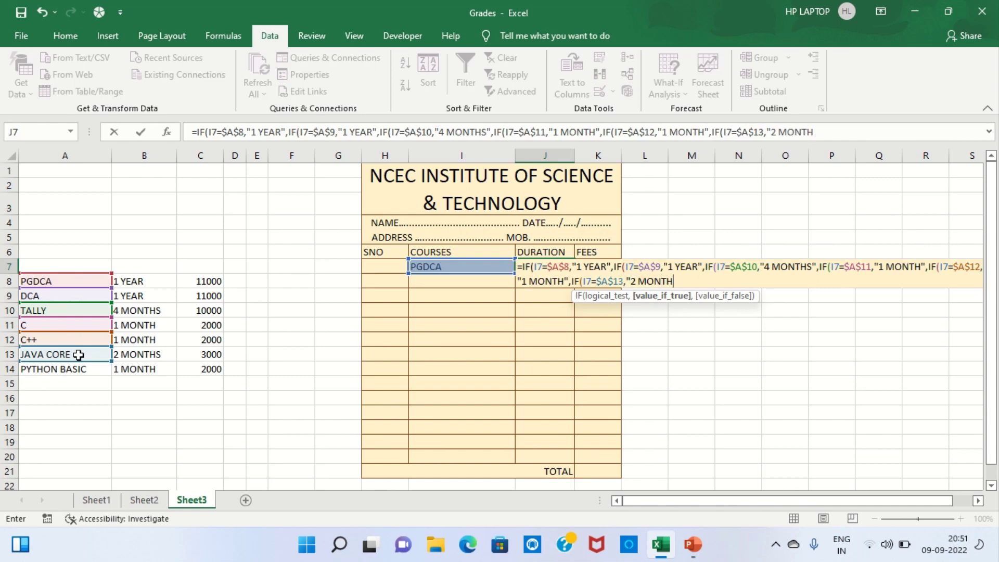
{"action": "type", "text": "S\""}
{"action": "type", "text": ",IF"}
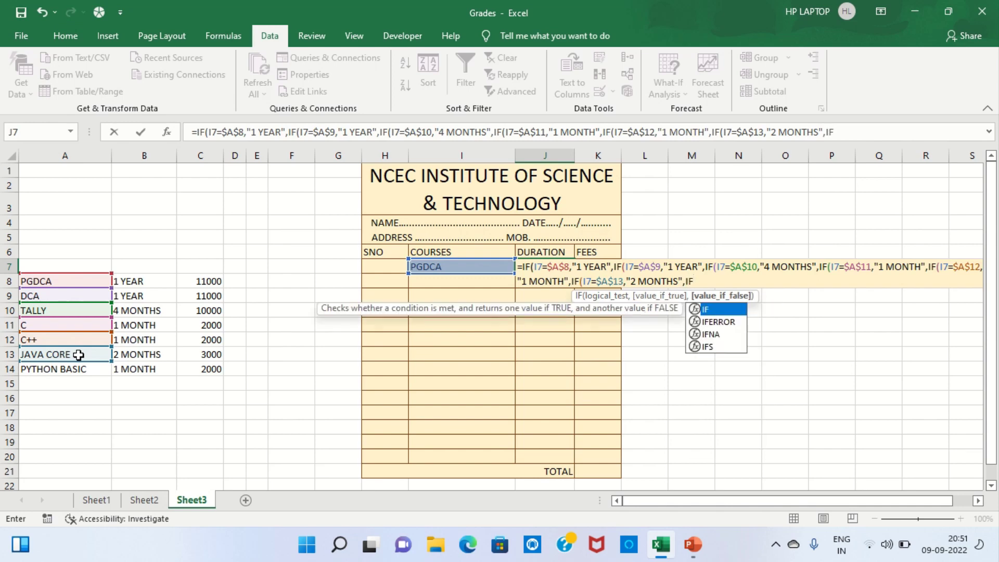
{"action": "type", "text": "("}
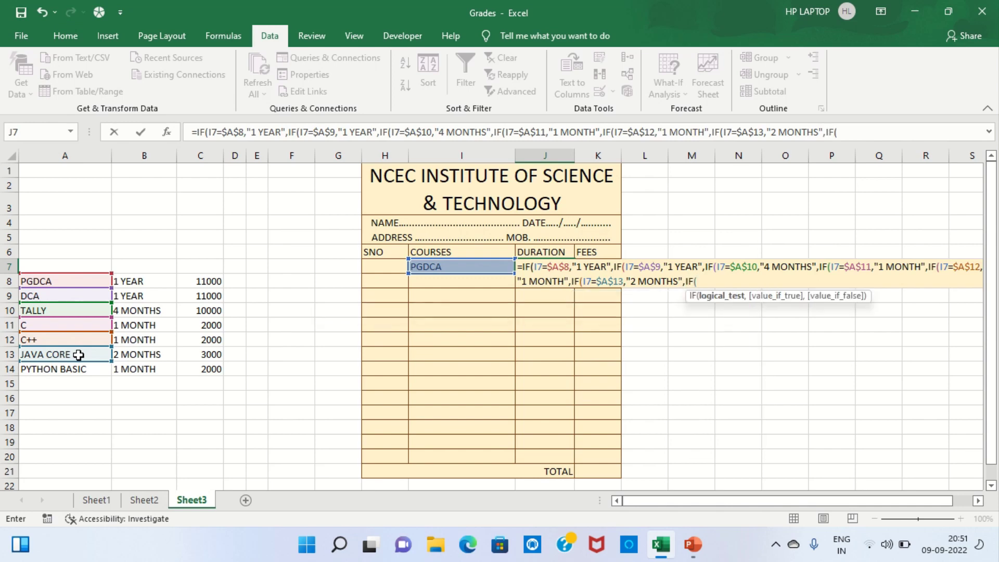
{"action": "type", "text": "I7"}
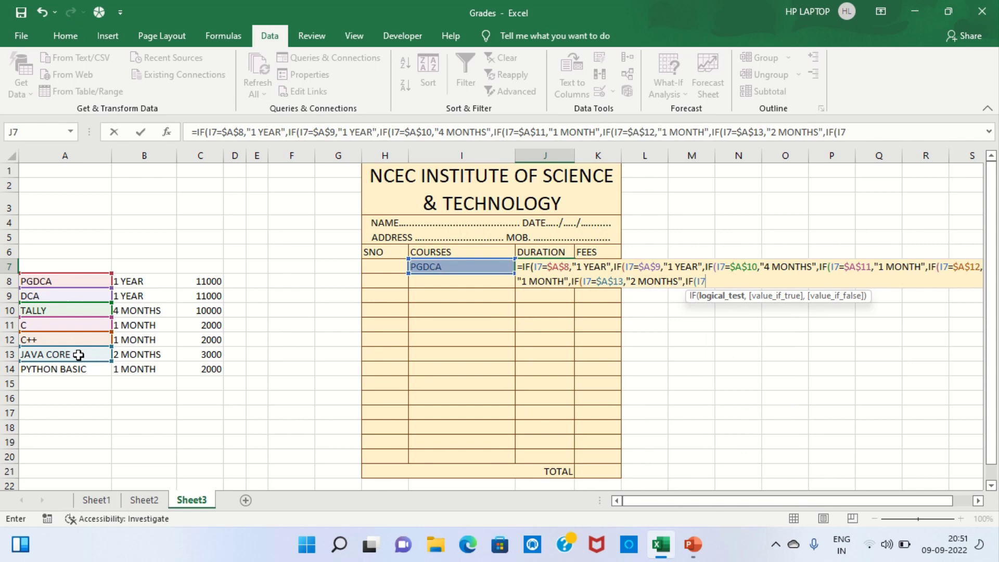
{"action": "type", "text": "="}
Close the formula with PYTHON BASIC ($A$14) returning 1 MONTH, a blank fallback, and seven parentheses
{"action": "left_click", "coordinate": [54, 369]}
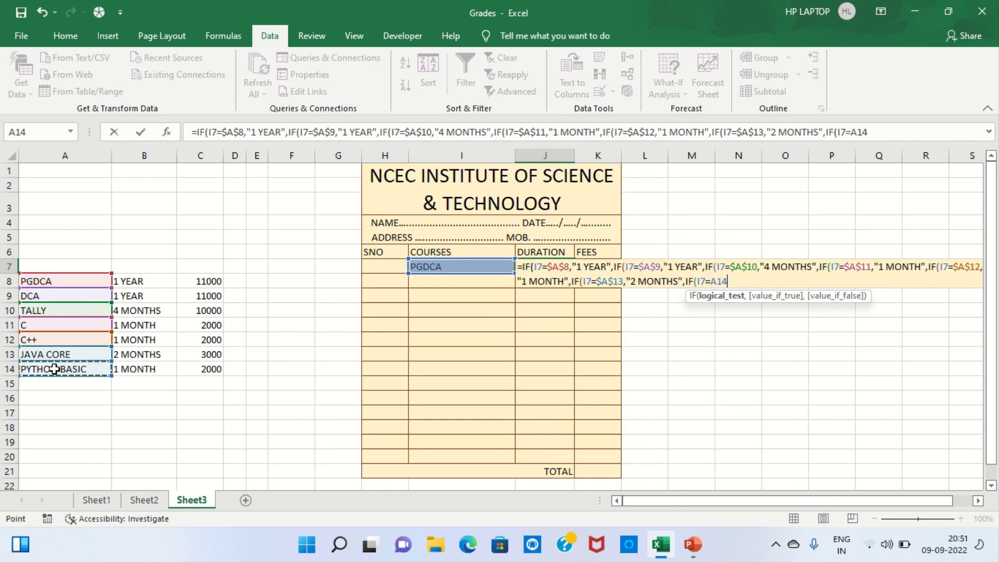
{"action": "key", "text": "F4"}
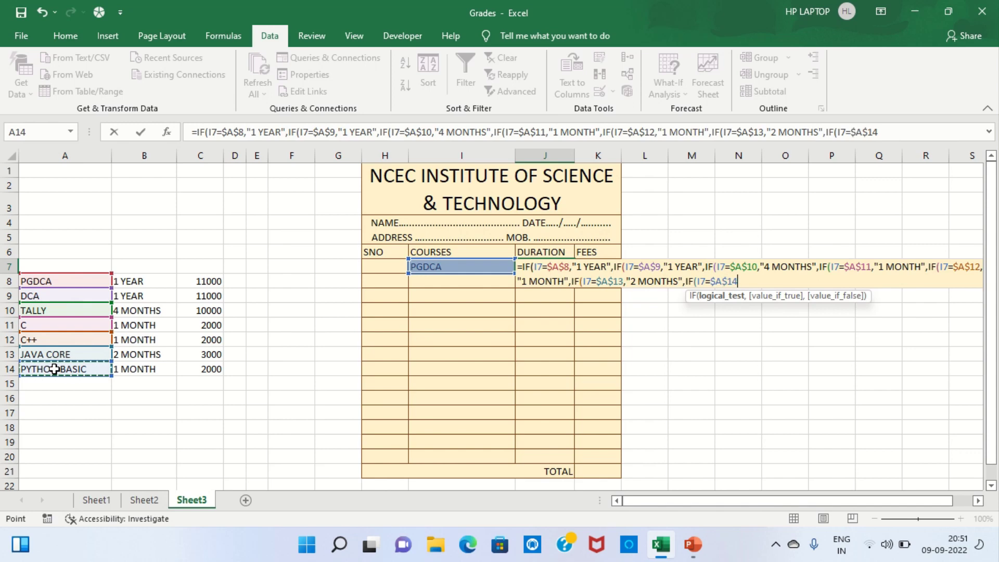
{"action": "type", "text": ","}
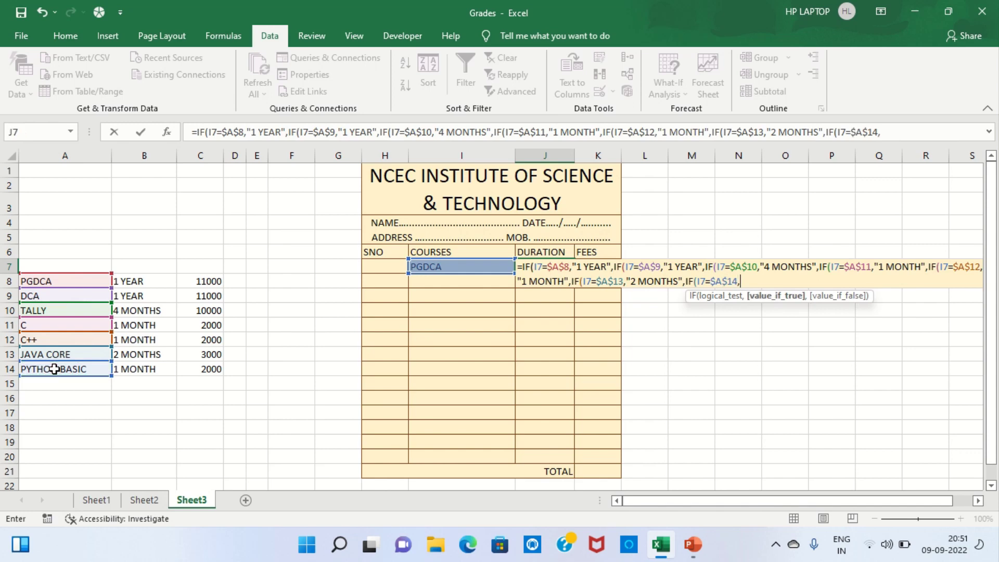
{"action": "type", "text": "\""}
{"action": "type", "text": "1 MONT"}
{"action": "type", "text": "H\""}
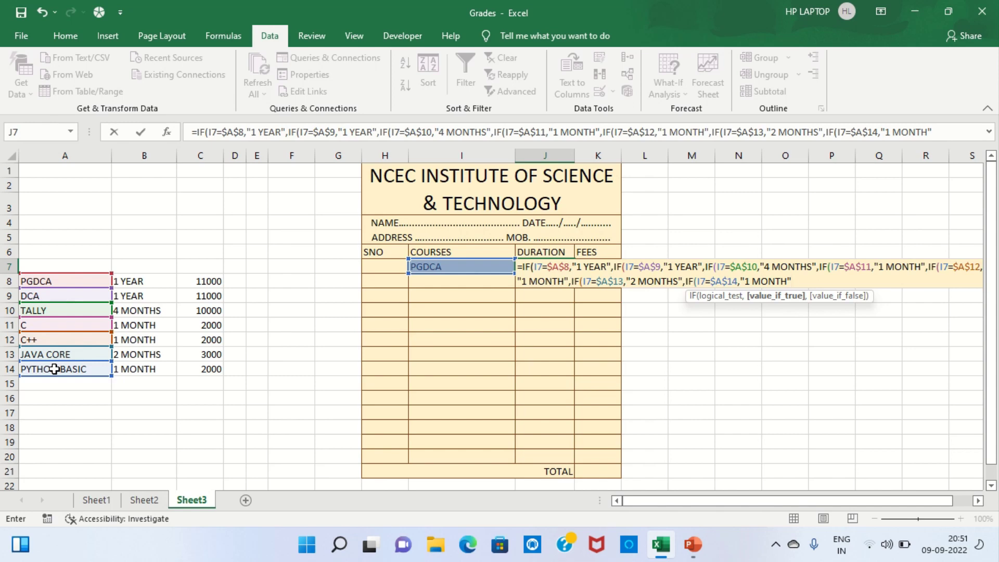
{"action": "type", "text": ","}
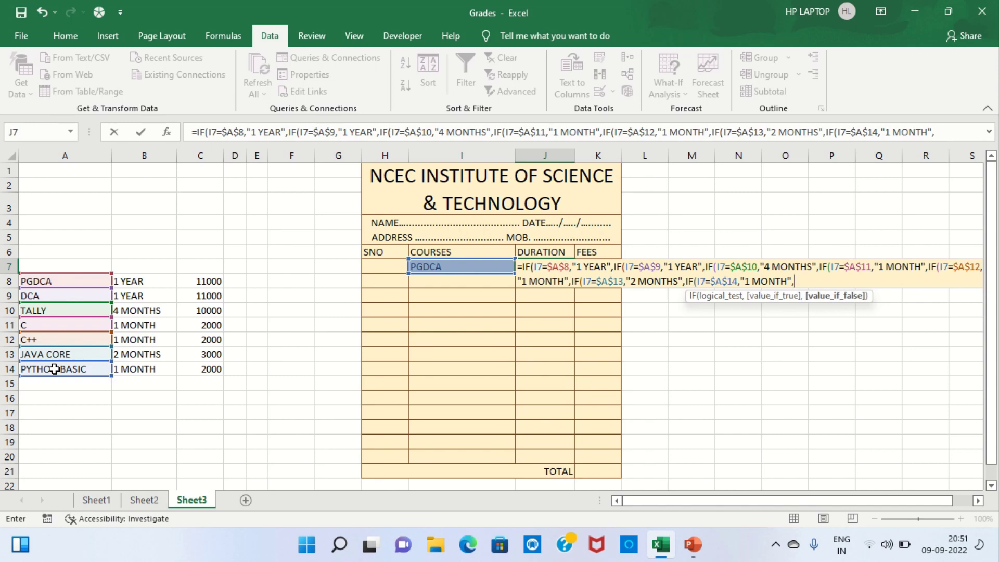
{"action": "type", "text": "\""}
{"action": "type", "text": " \""}
{"action": "type", "text": ")"}
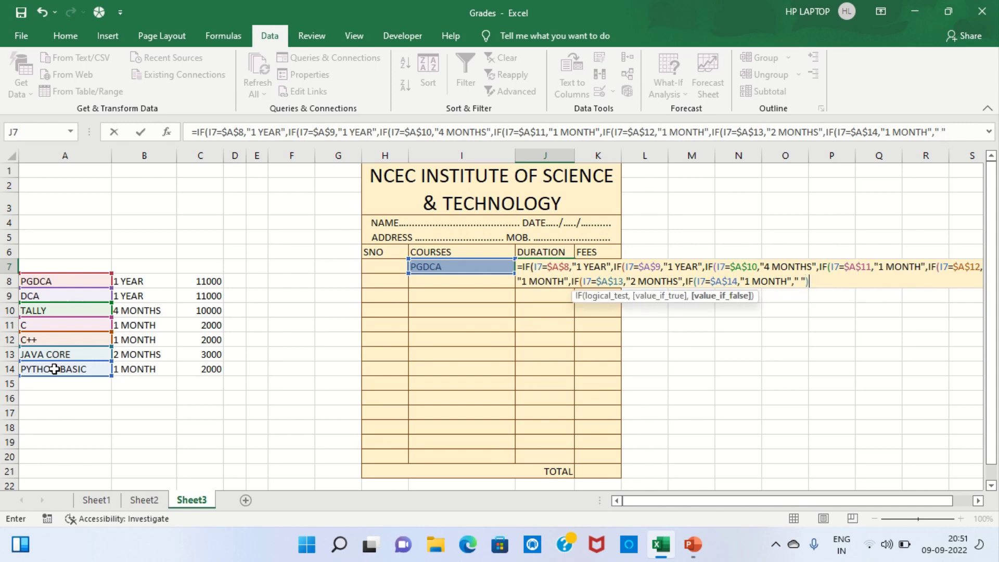
{"action": "type", "text": "))"}
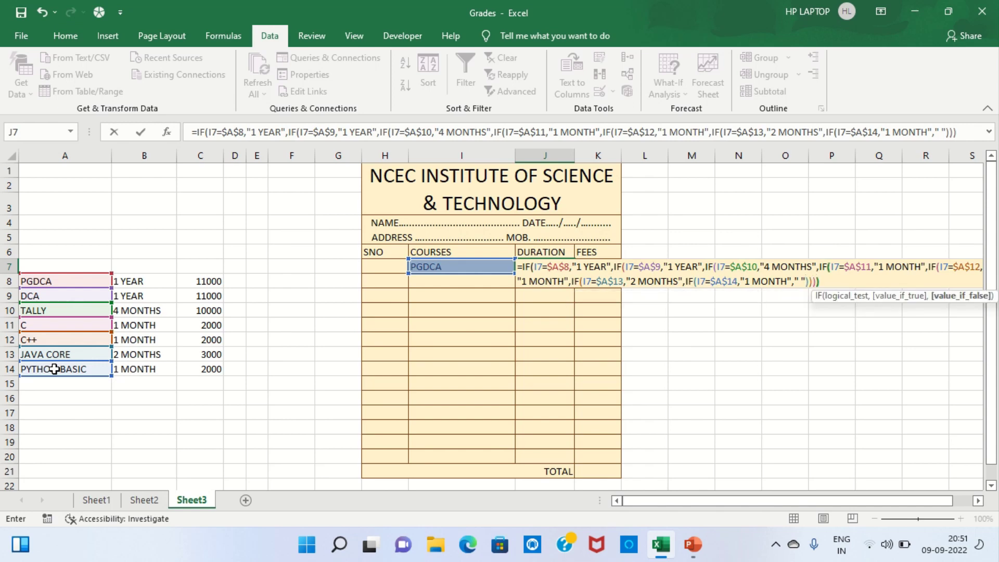
{"action": "type", "text": "))))"}
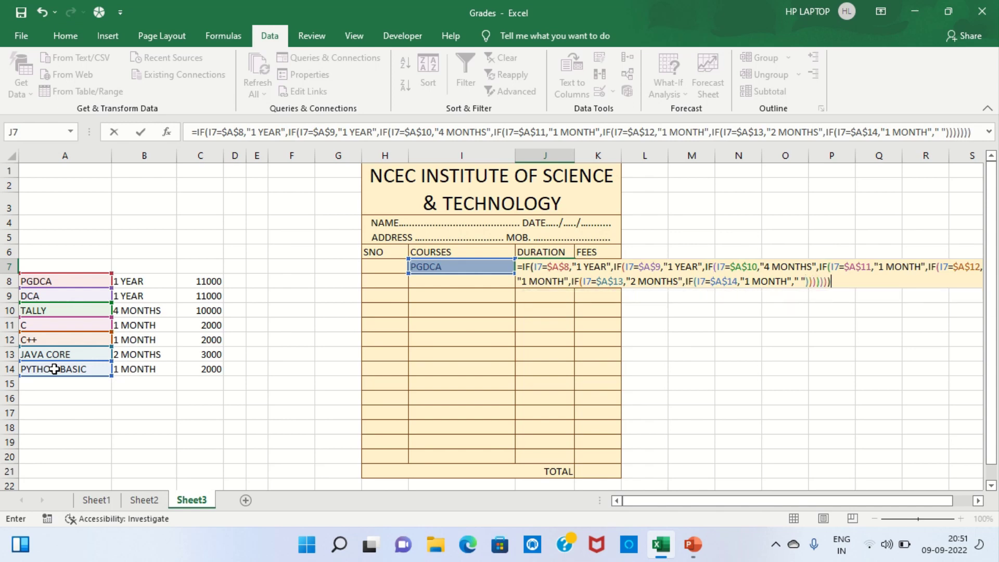
{"action": "key", "text": "Return"}
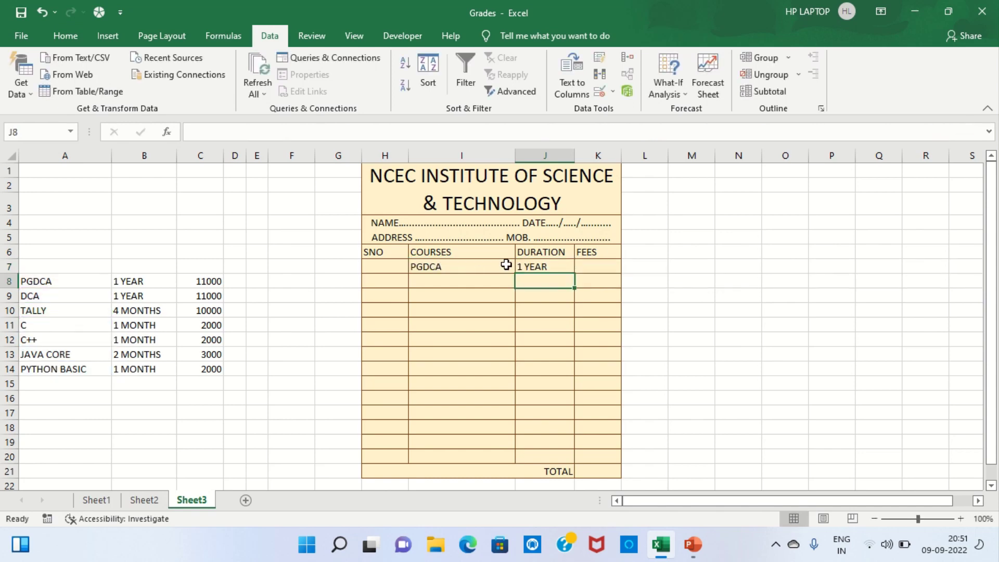
Test I7's drop-down with C++, then TALLY, confirming J7 shows 4 MONTHS
{"action": "left_click", "coordinate": [482, 265]}
{"action": "left_click", "coordinate": [522, 267]}
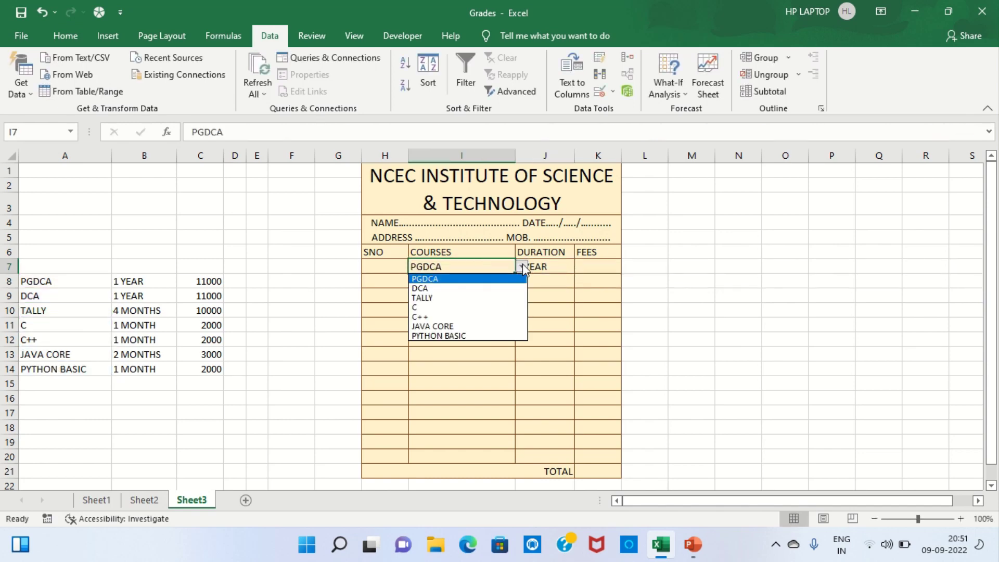
{"action": "left_click", "coordinate": [452, 317]}
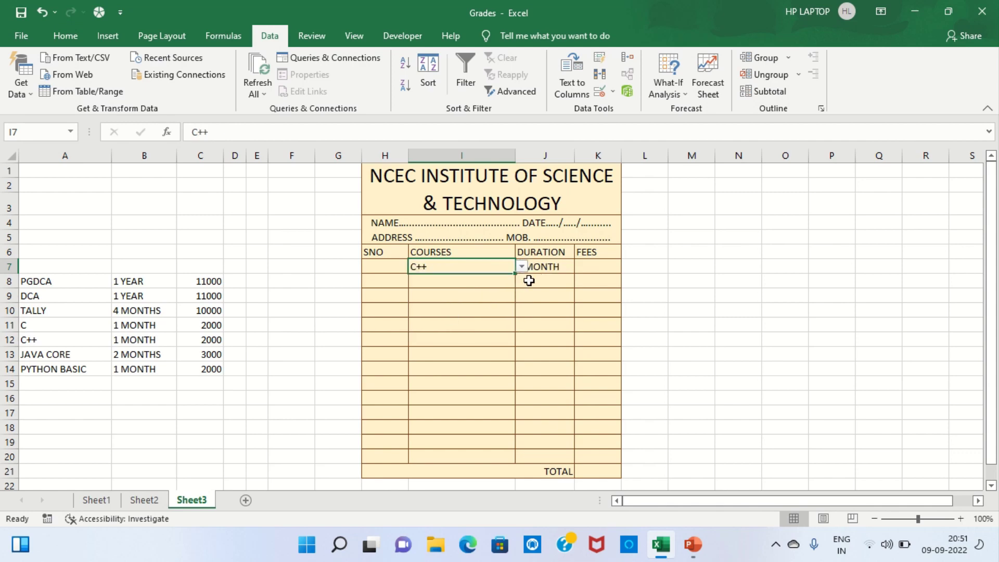
{"action": "left_click", "coordinate": [562, 265]}
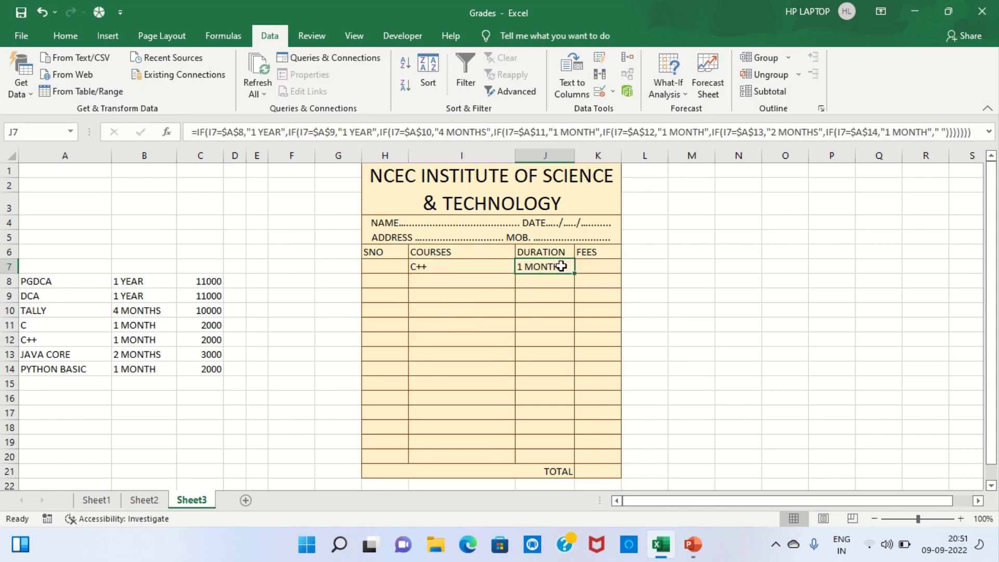
{"action": "left_click", "coordinate": [491, 267]}
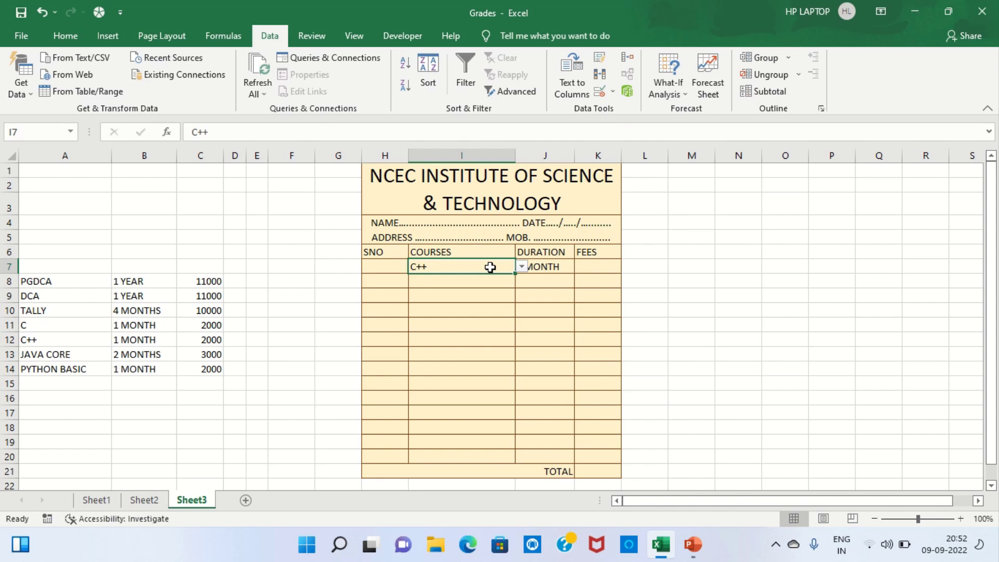
{"action": "left_click", "coordinate": [521, 268]}
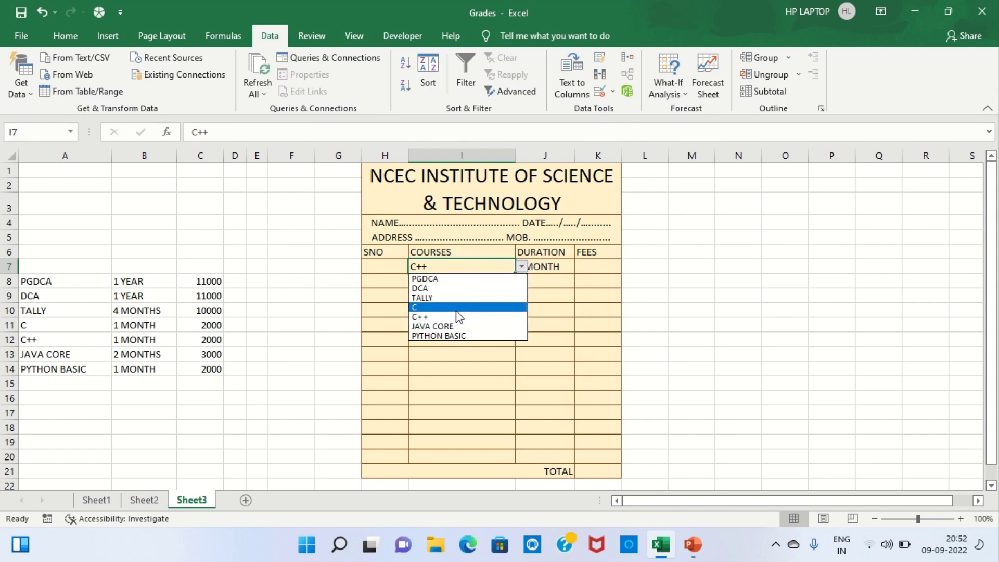
{"action": "left_click", "coordinate": [467, 298]}
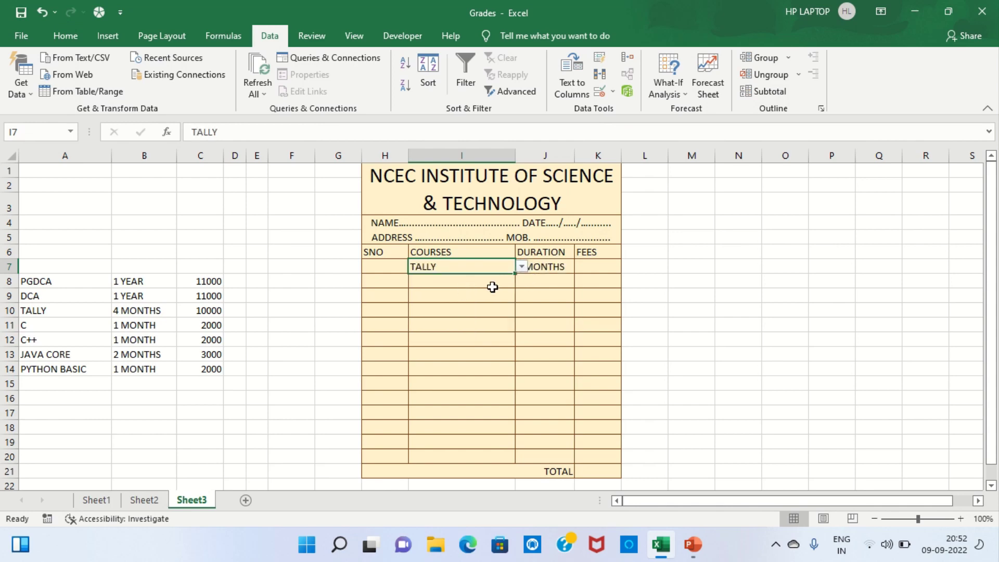
{"action": "left_click", "coordinate": [551, 264]}
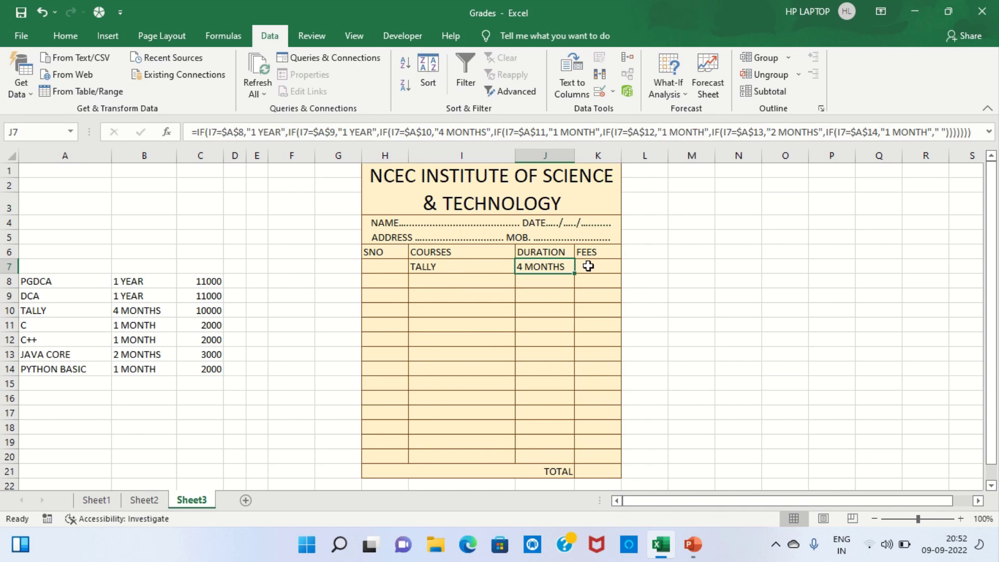
Pick PYTHON BASIC as the second course in I8 and review TALLY's duration formula
{"action": "left_click", "coordinate": [486, 280]}
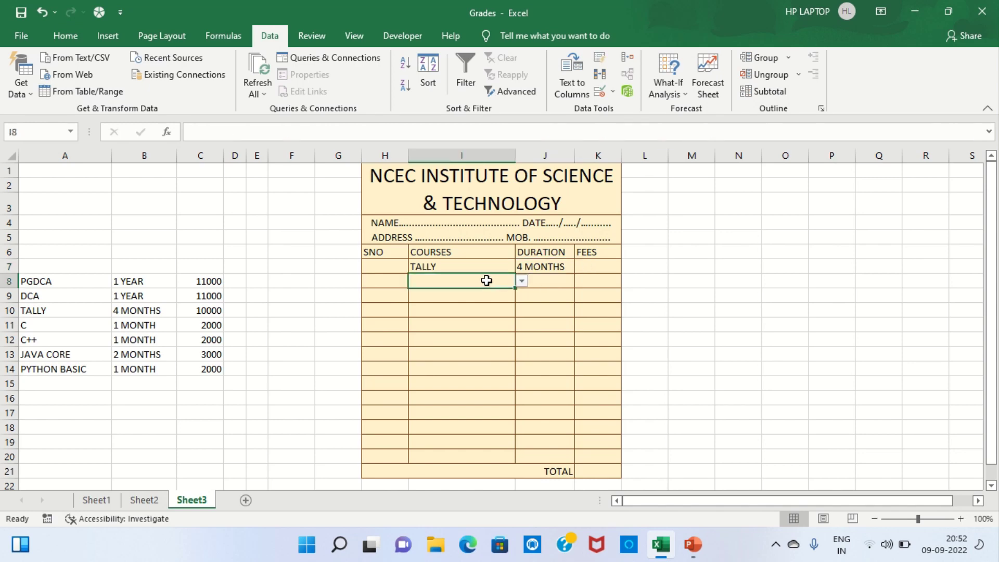
{"action": "left_click", "coordinate": [522, 281]}
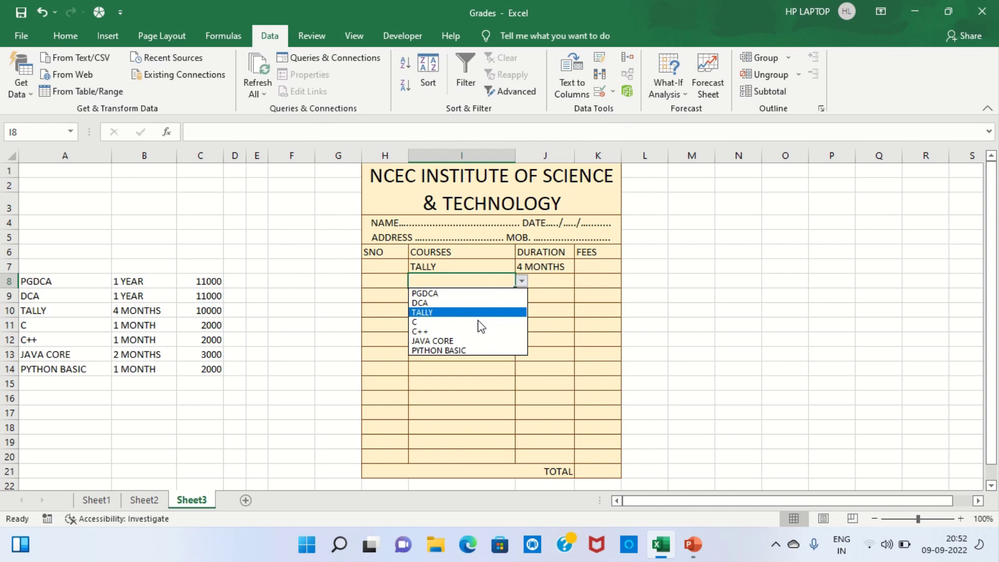
{"action": "left_click", "coordinate": [455, 347]}
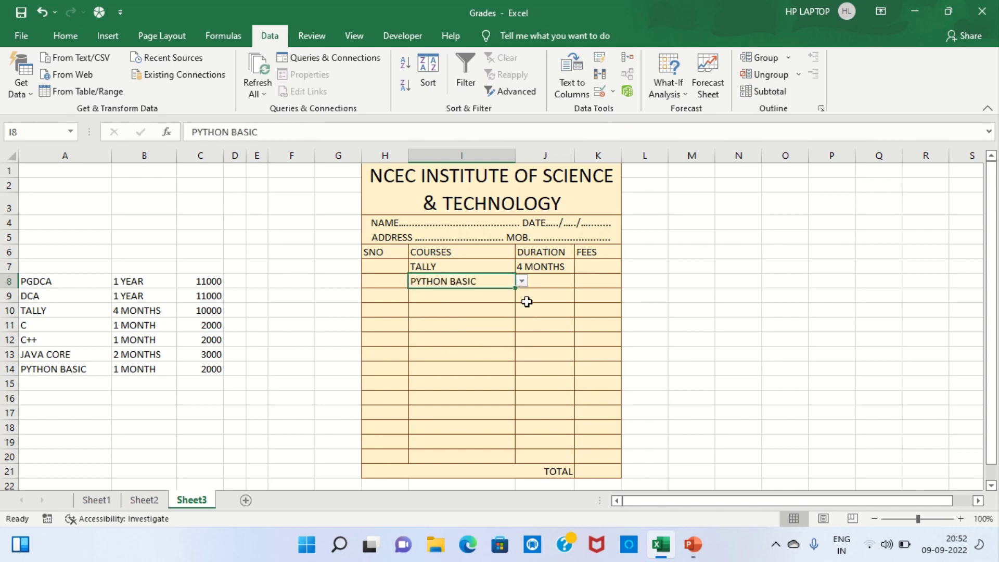
{"action": "left_click", "coordinate": [485, 265]}
{"action": "left_click", "coordinate": [550, 267]}
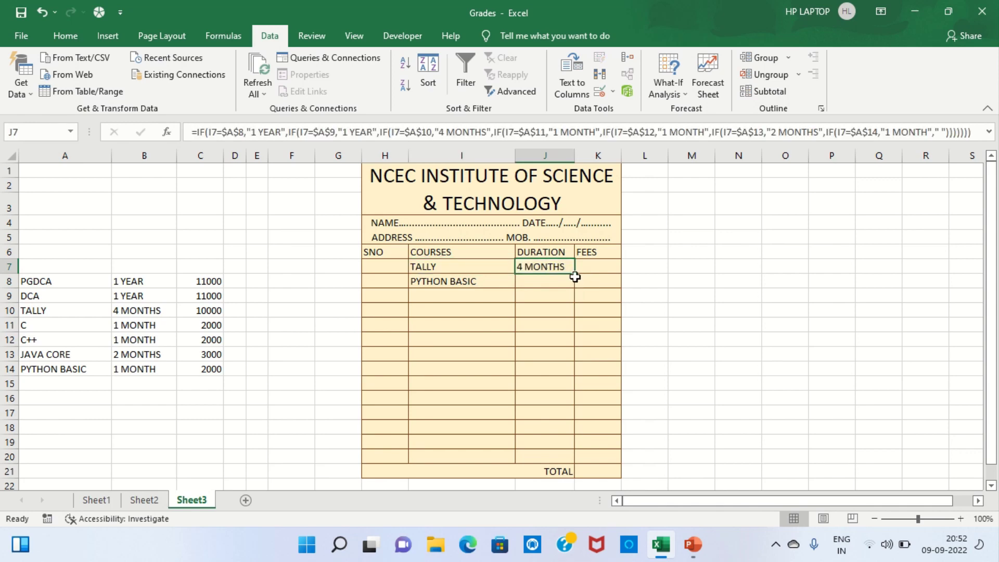
Fill the DURATION formula down to J20 and choose PGDCA as the third course in I9
{"action": "left_click_drag", "start_coordinate": [575, 275], "coordinate": [569, 463]}
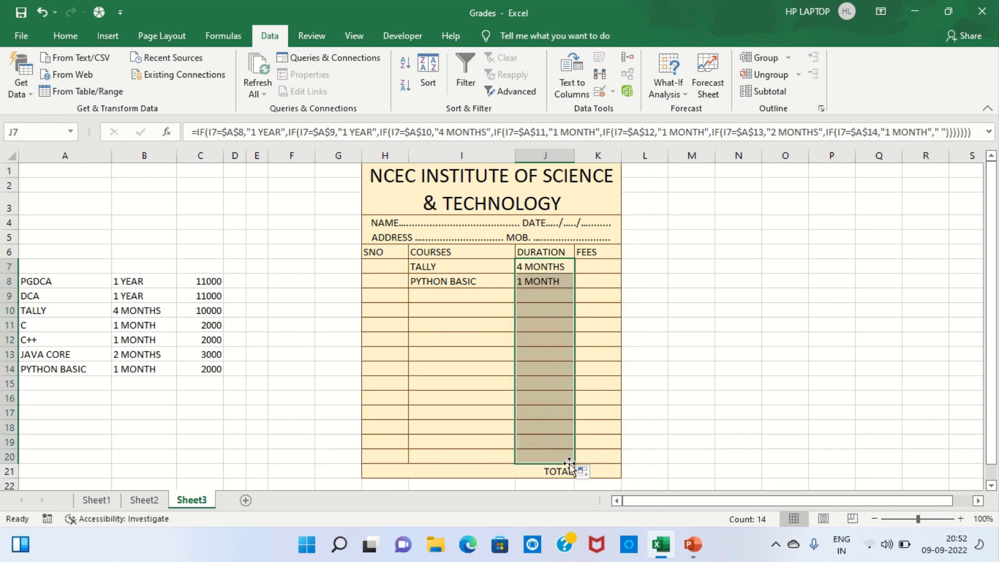
{"action": "left_click", "coordinate": [592, 254]}
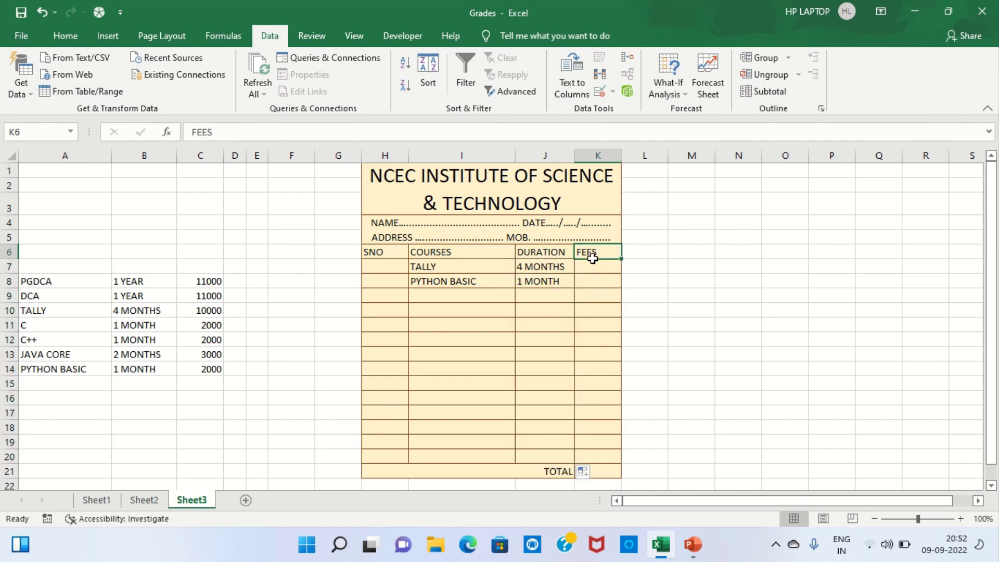
{"action": "left_click", "coordinate": [441, 296]}
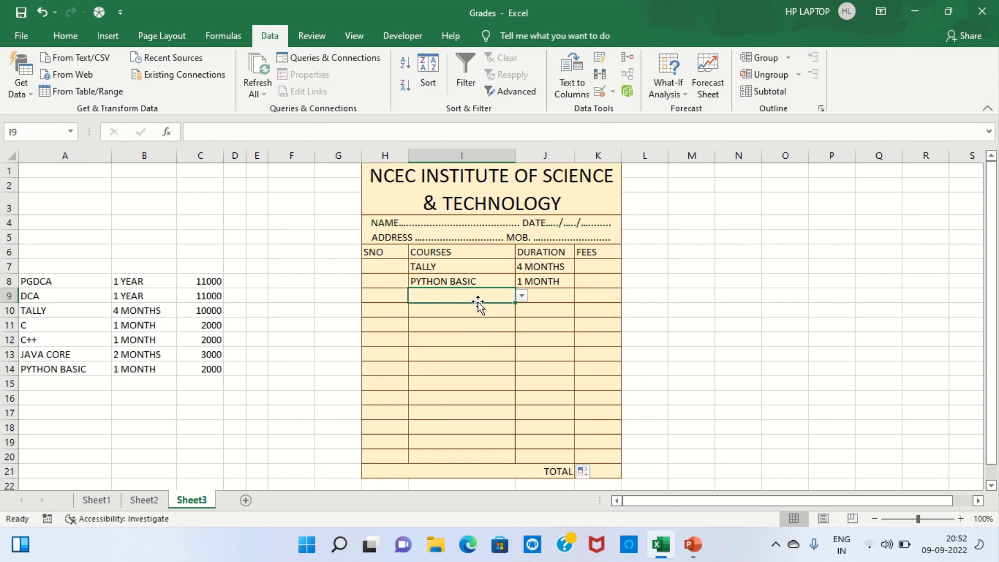
{"action": "left_click", "coordinate": [523, 295]}
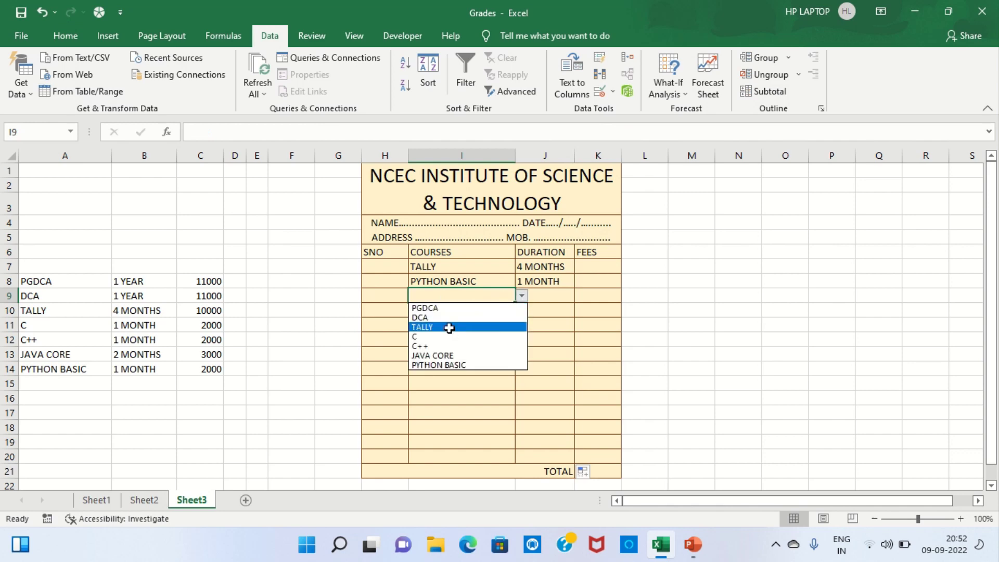
{"action": "left_click", "coordinate": [449, 328]}
{"action": "left_click", "coordinate": [521, 297]}
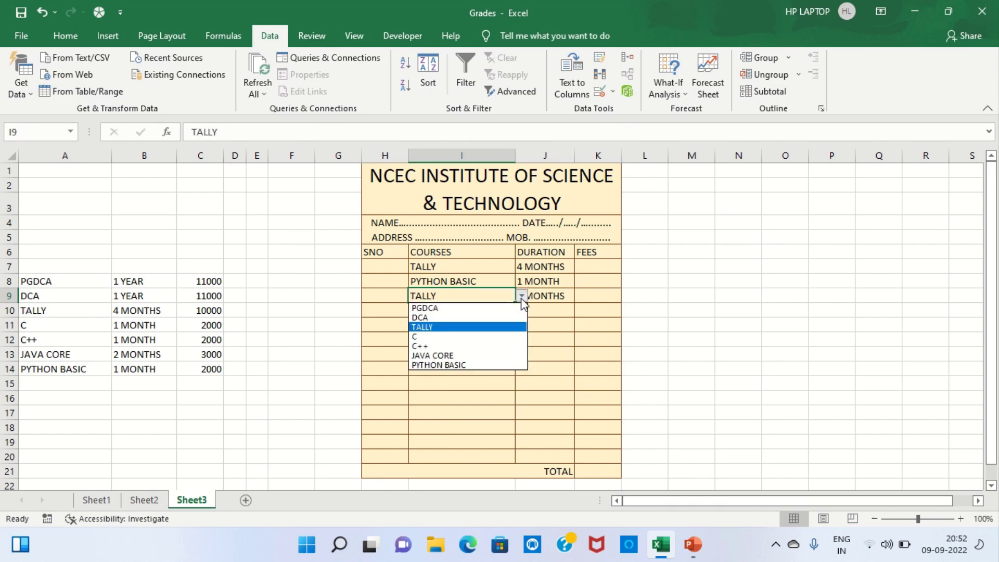
{"action": "left_click", "coordinate": [453, 301]}
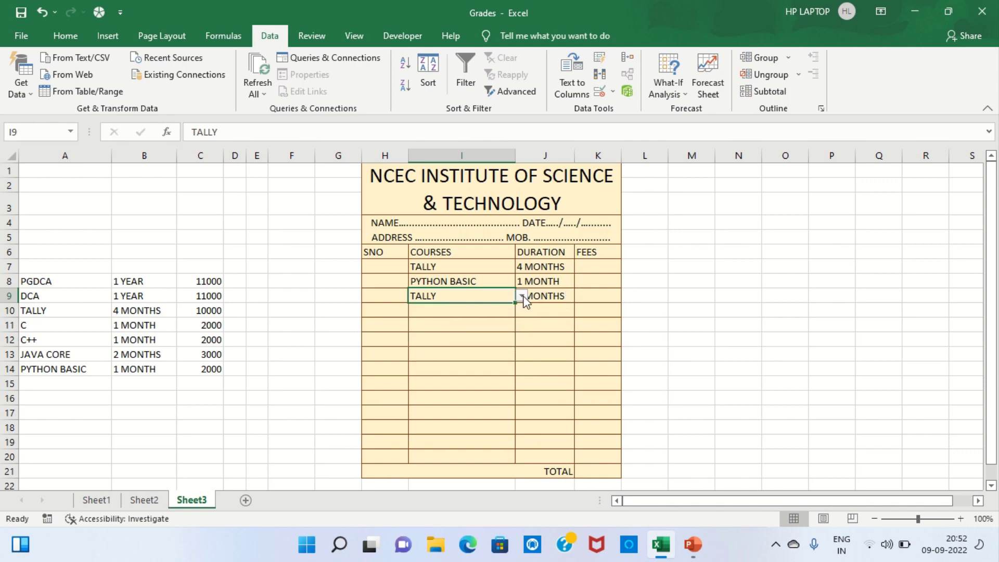
{"action": "left_click", "coordinate": [521, 297]}
{"action": "left_click", "coordinate": [468, 305]}
{"action": "left_click", "coordinate": [454, 308]}
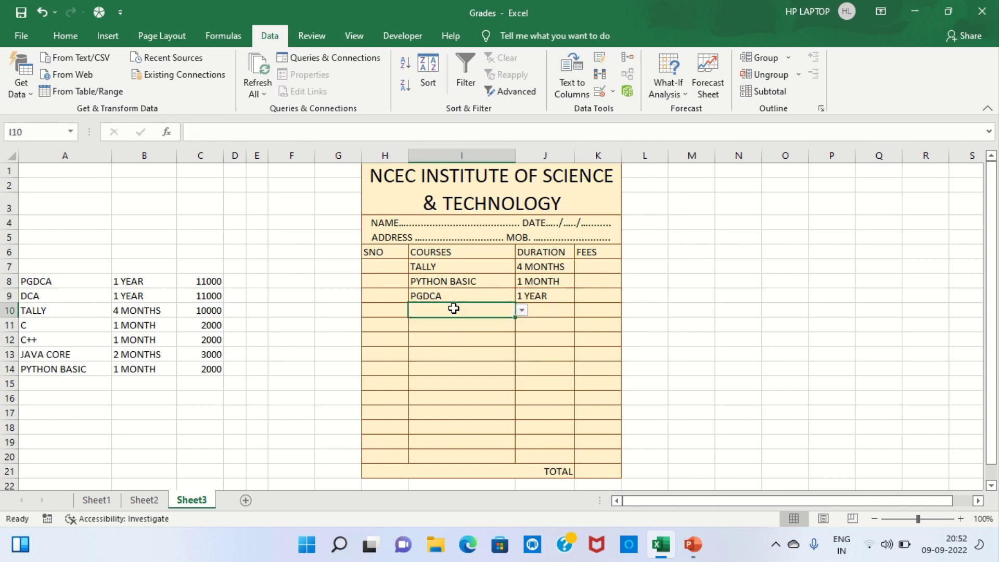
{"action": "left_click", "coordinate": [585, 267]}
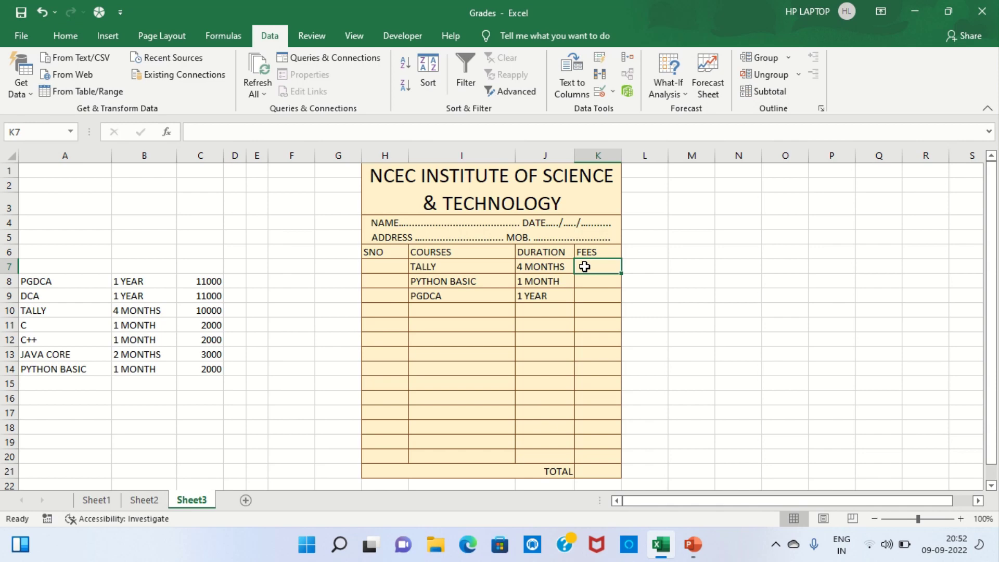
Copy J7's nested IF formula right into K7 and review it
{"action": "left_click", "coordinate": [550, 266]}
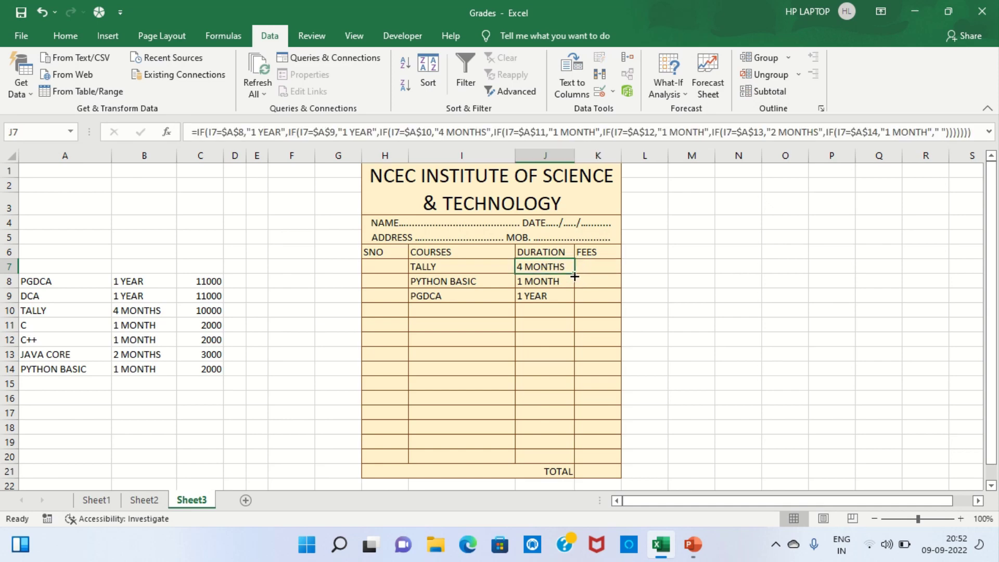
{"action": "left_click_drag", "start_coordinate": [575, 276], "coordinate": [603, 274]}
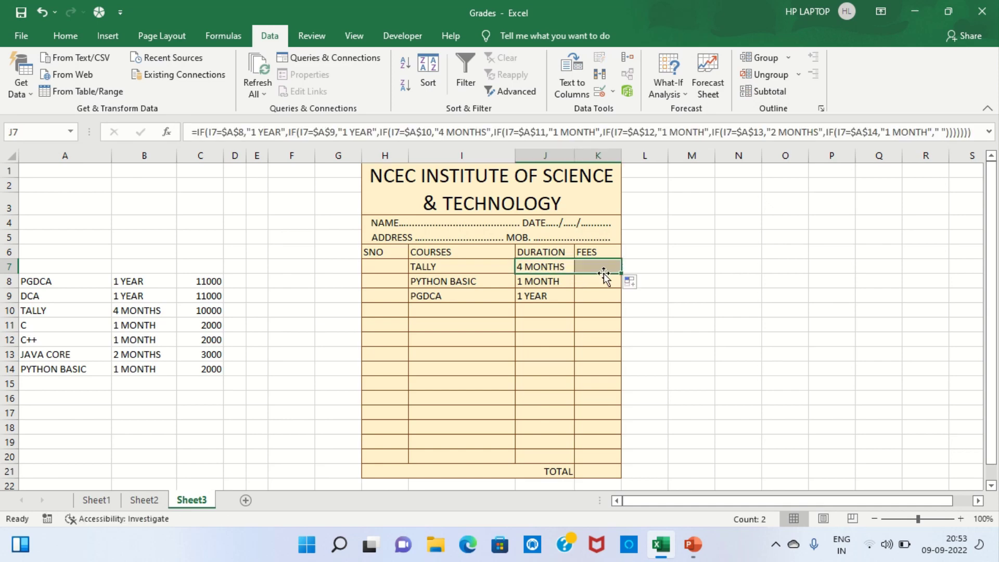
{"action": "left_click", "coordinate": [640, 266]}
{"action": "left_click", "coordinate": [602, 266]}
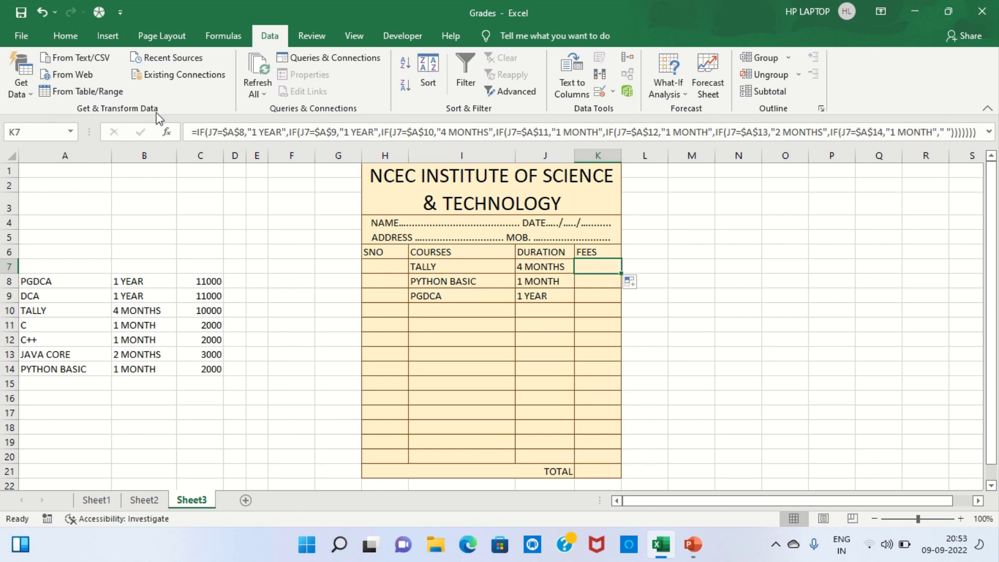
Change the first four conditions in K7's formula to test I7 instead of J7
{"action": "left_click", "coordinate": [212, 132]}
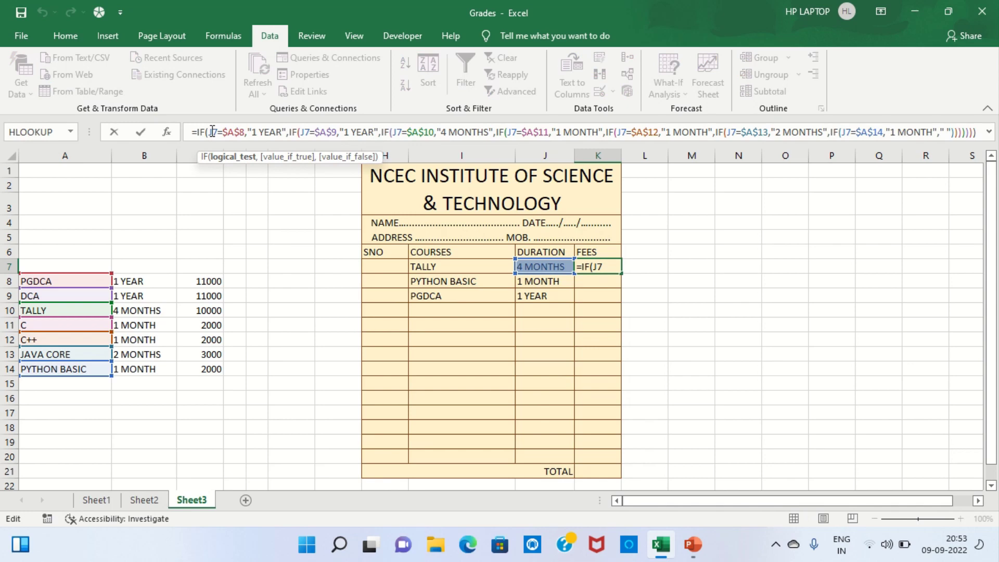
{"action": "key", "text": "BackSpace"}
{"action": "type", "text": "I"}
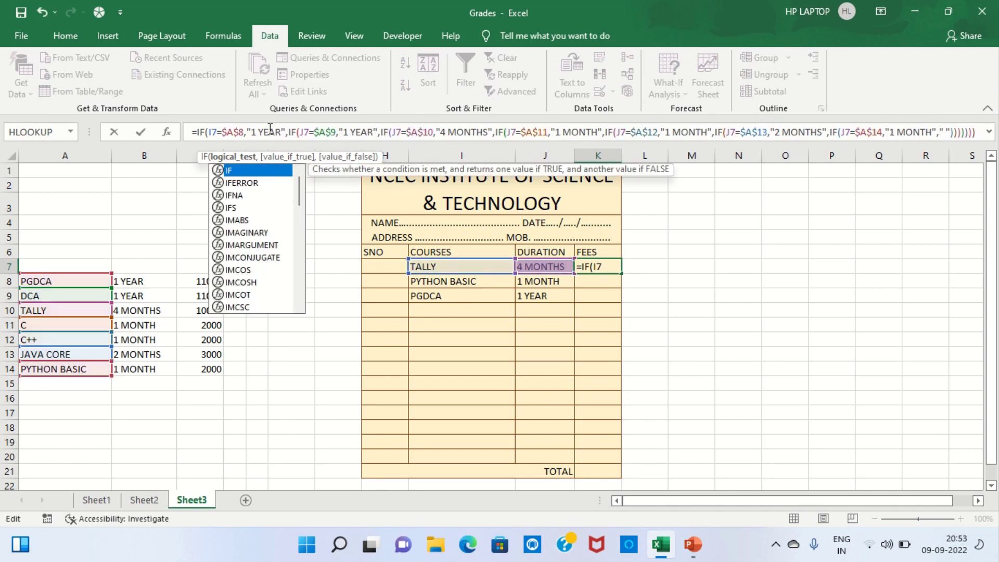
{"action": "left_click", "coordinate": [306, 131]}
{"action": "key", "text": "BackSpace"}
{"action": "type", "text": "I"}
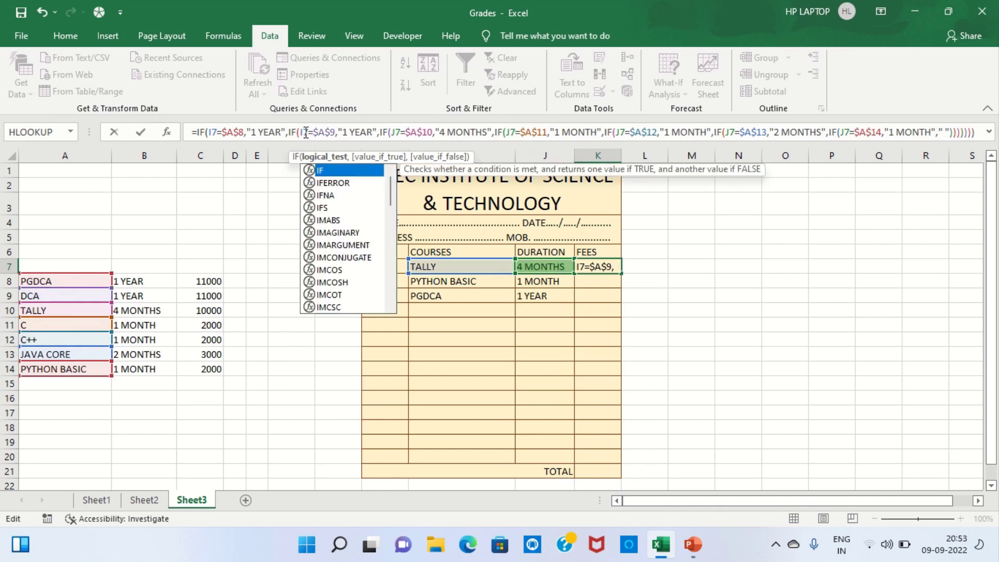
{"action": "left_click", "coordinate": [392, 132]}
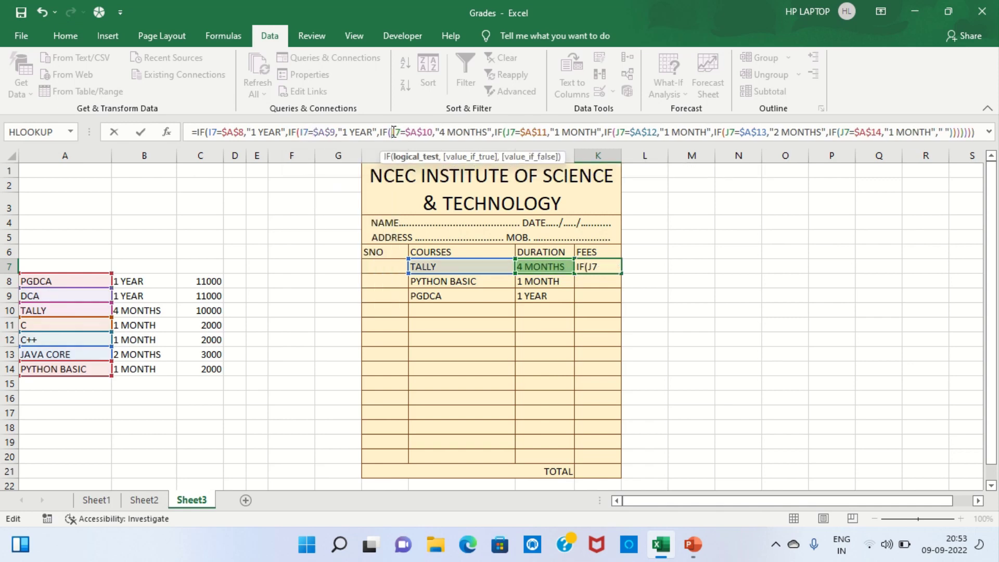
{"action": "key", "text": "Delete"}
{"action": "type", "text": "I"}
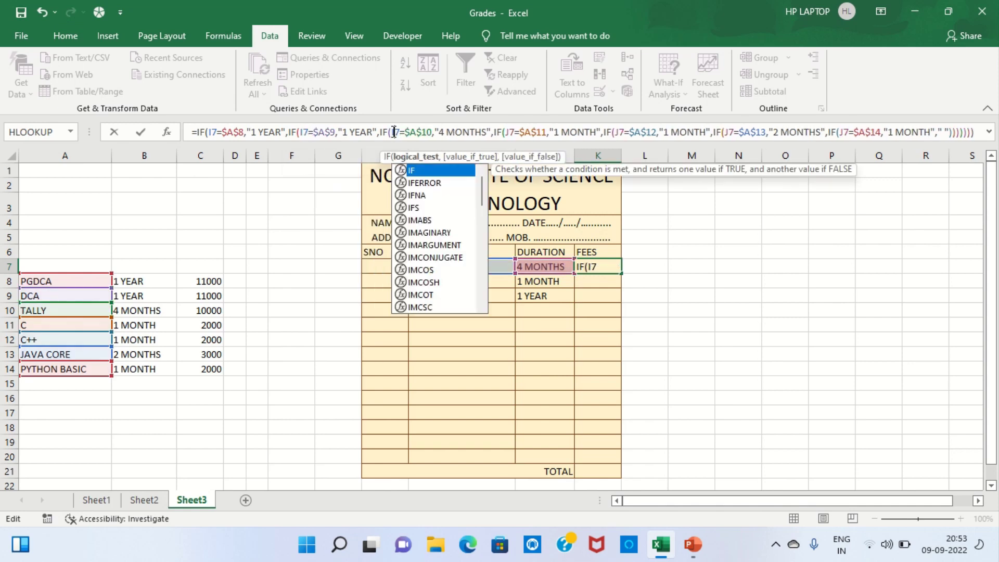
{"action": "left_click", "coordinate": [509, 131]}
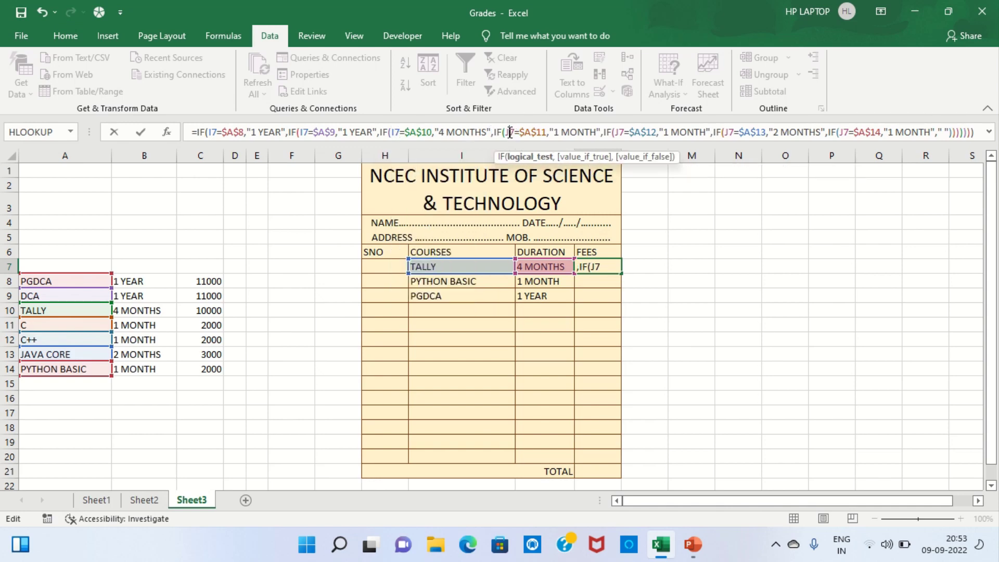
{"action": "key", "text": "Delete"}
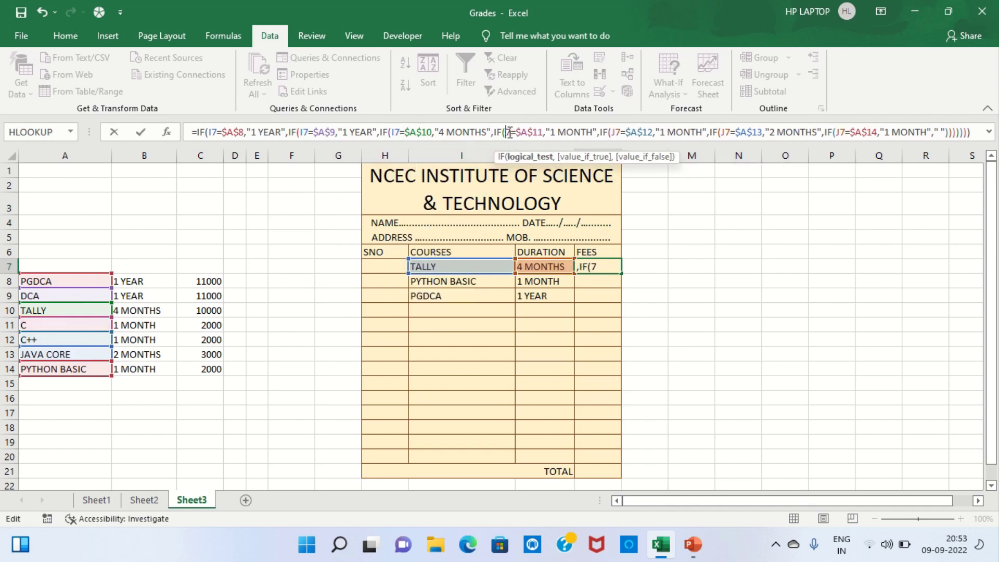
{"action": "type", "text": "I"}
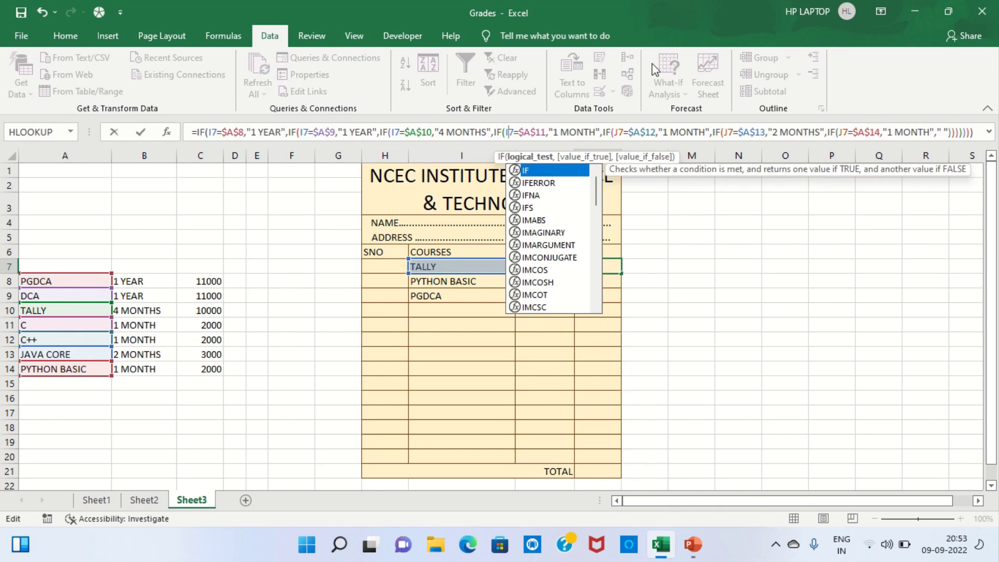
Change the remaining three conditions in K7's formula to test I7 as well
{"action": "left_click", "coordinate": [616, 132]}
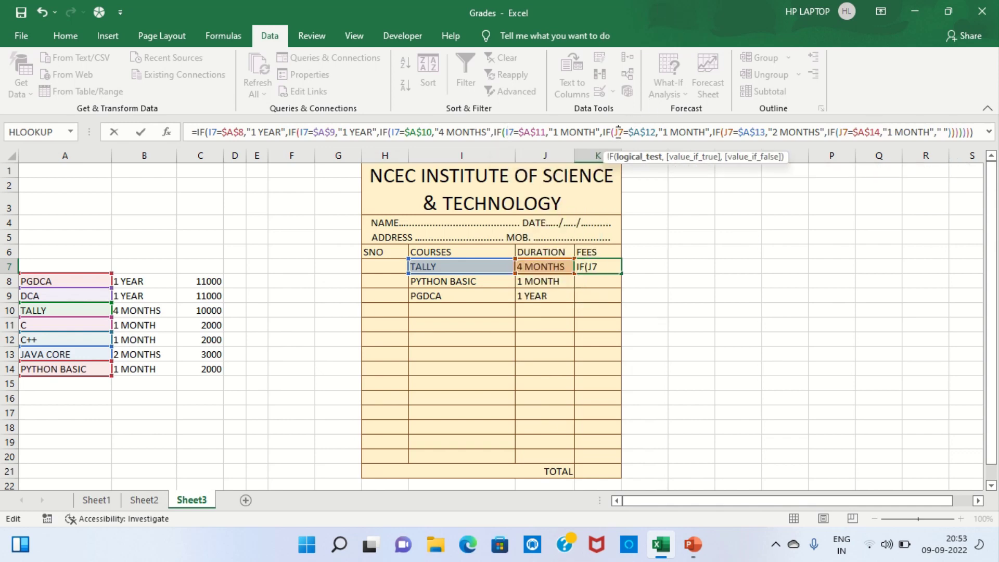
{"action": "key", "text": "Delete"}
{"action": "type", "text": "I"}
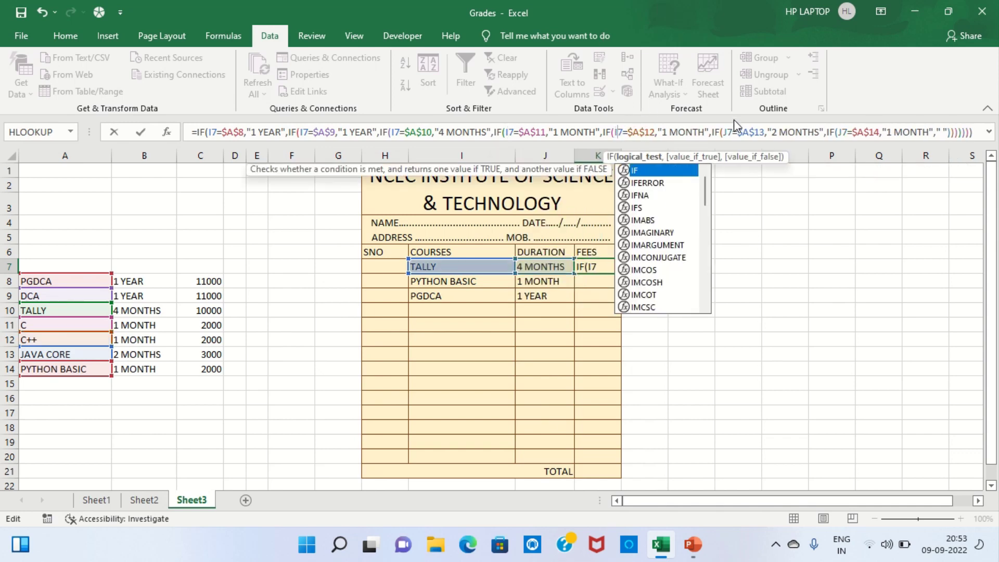
{"action": "left_click", "coordinate": [726, 131]}
{"action": "key", "text": "Delete"}
{"action": "type", "text": "I"}
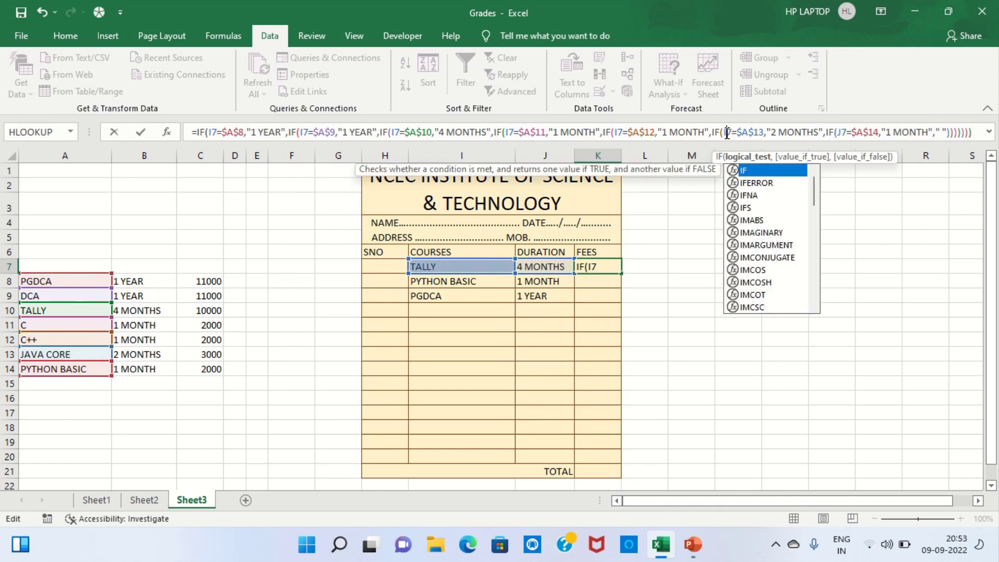
{"action": "left_click", "coordinate": [841, 132]}
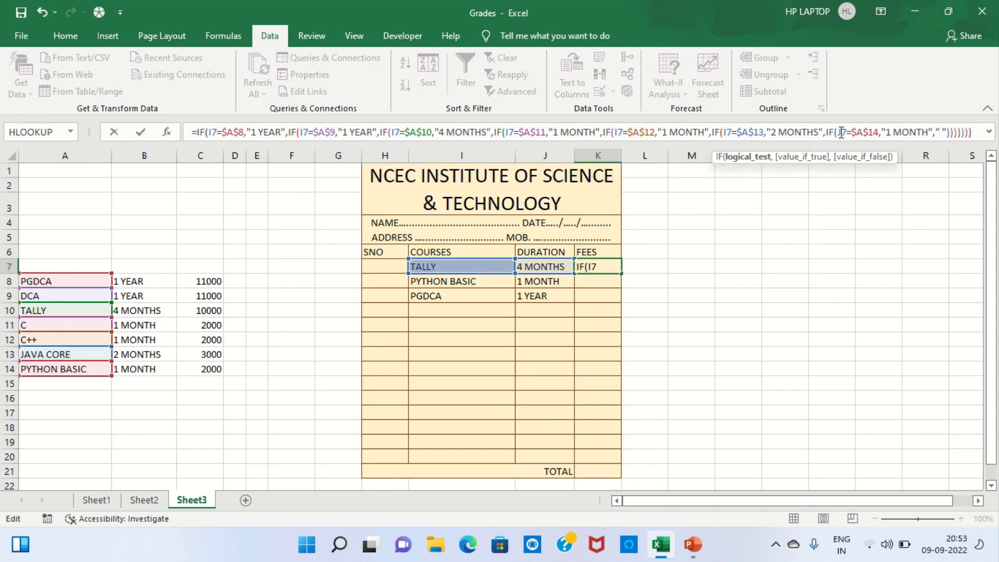
{"action": "key", "text": "Delete"}
{"action": "type", "text": "I"}
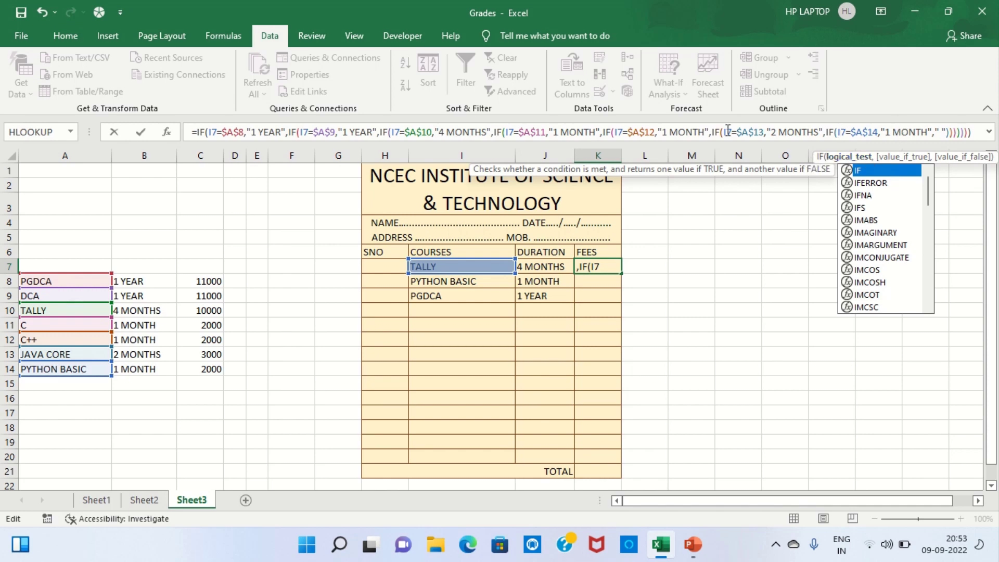
{"action": "left_click", "coordinate": [269, 132]}
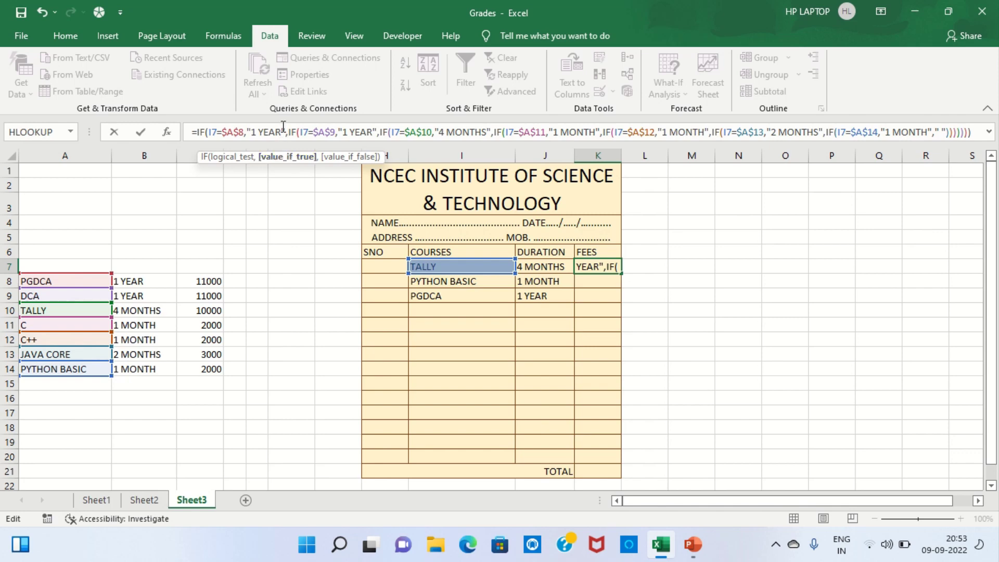
Replace the PGDCA and DCA durations with 11000 and TALLY's with 10000 in K7
{"action": "key", "text": "BackSpace"}
{"action": "key", "text": "BackSpace"}
{"action": "key", "text": "BackSpace"}
{"action": "key", "text": "BackSpace"}
{"action": "key", "text": "BackSpace"}
{"action": "key", "text": "Delete"}
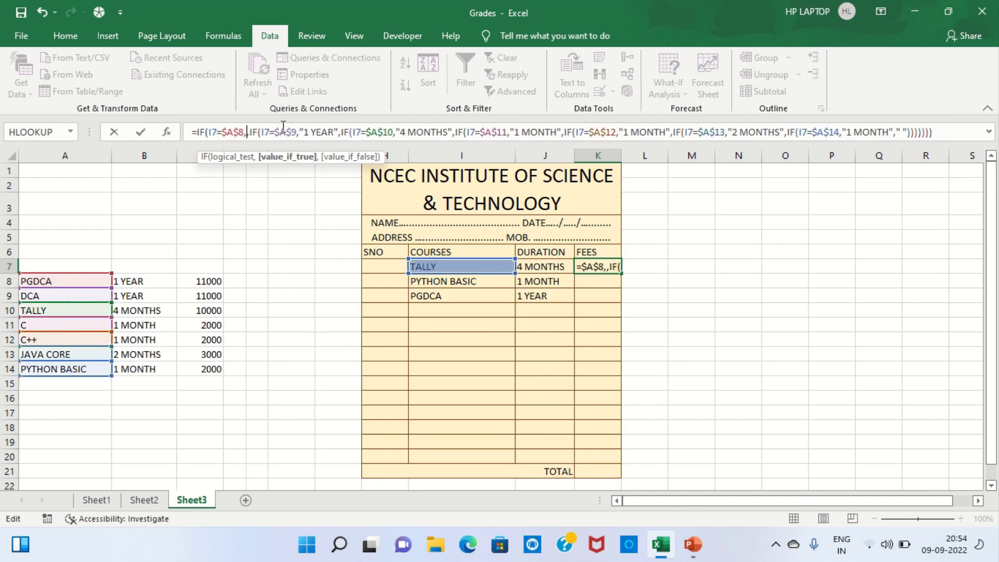
{"action": "type", "text": "1"}
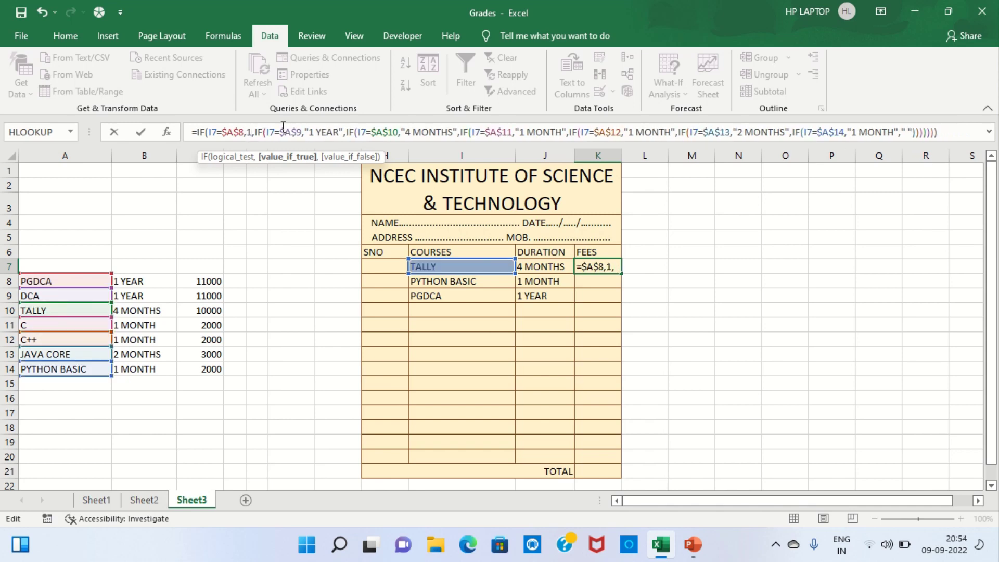
{"action": "type", "text": "1000"}
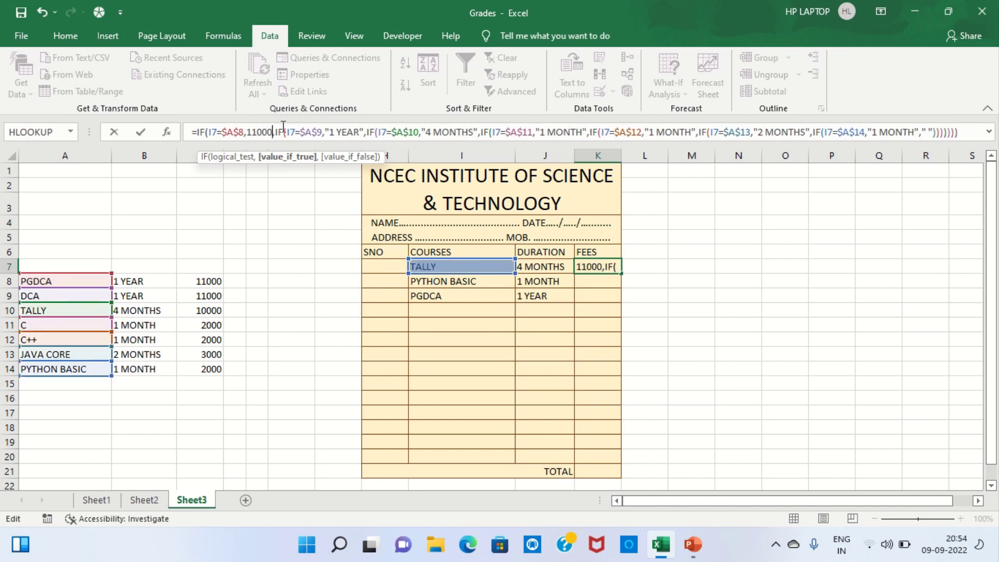
{"action": "left_click", "coordinate": [363, 131]}
{"action": "left_click_drag", "start_coordinate": [362, 133], "coordinate": [364, 129]}
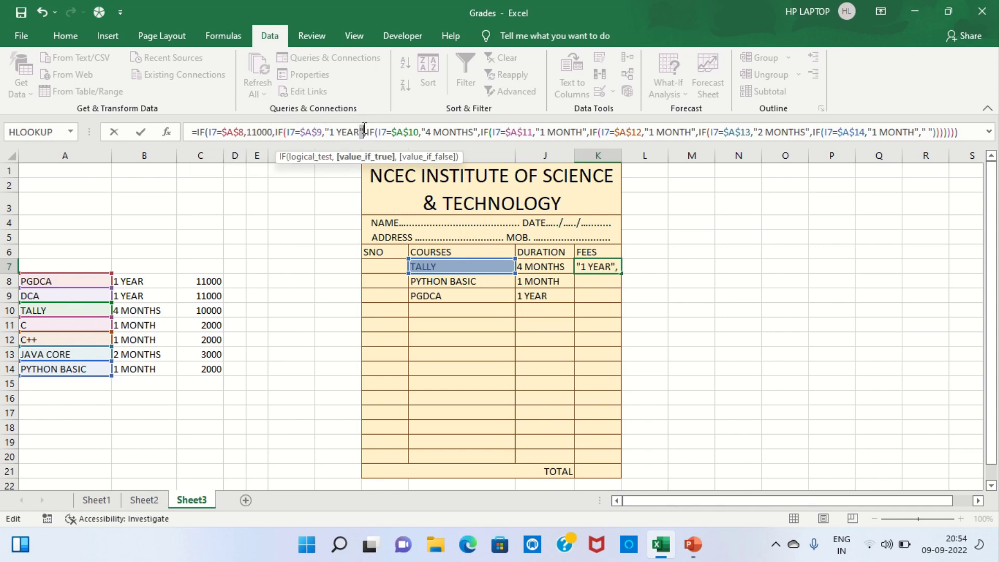
{"action": "key", "text": "BackSpace"}
{"action": "key", "text": "BackSpace"}
{"action": "key", "text": "BackSpace"}
{"action": "key", "text": "BackSpace"}
{"action": "key", "text": "BackSpace"}
{"action": "key", "text": "BackSpace"}
{"action": "key", "text": "BackSpace"}
{"action": "key", "text": "BackSpace"}
{"action": "key", "text": "BackSpace"}
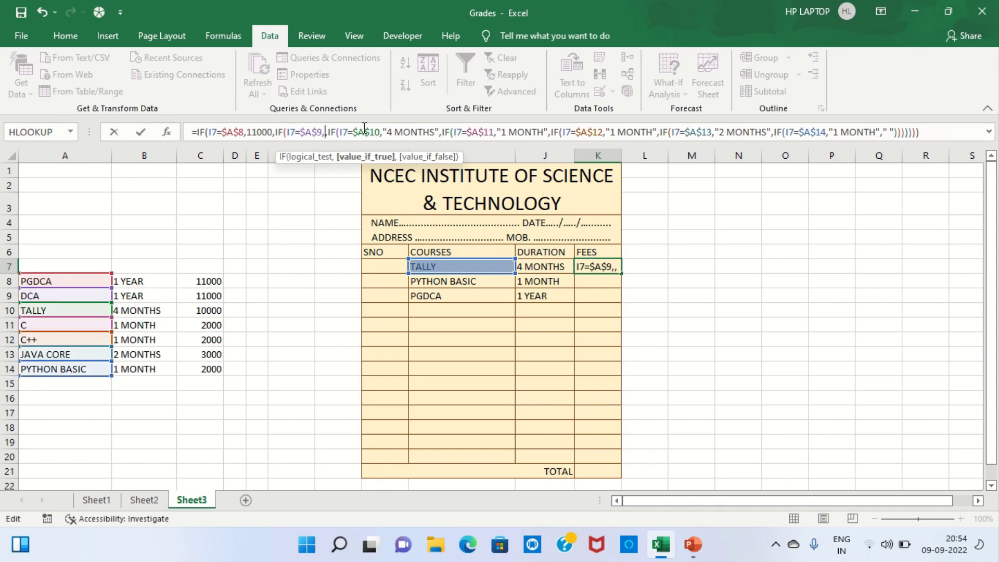
{"action": "type", "text": "110"}
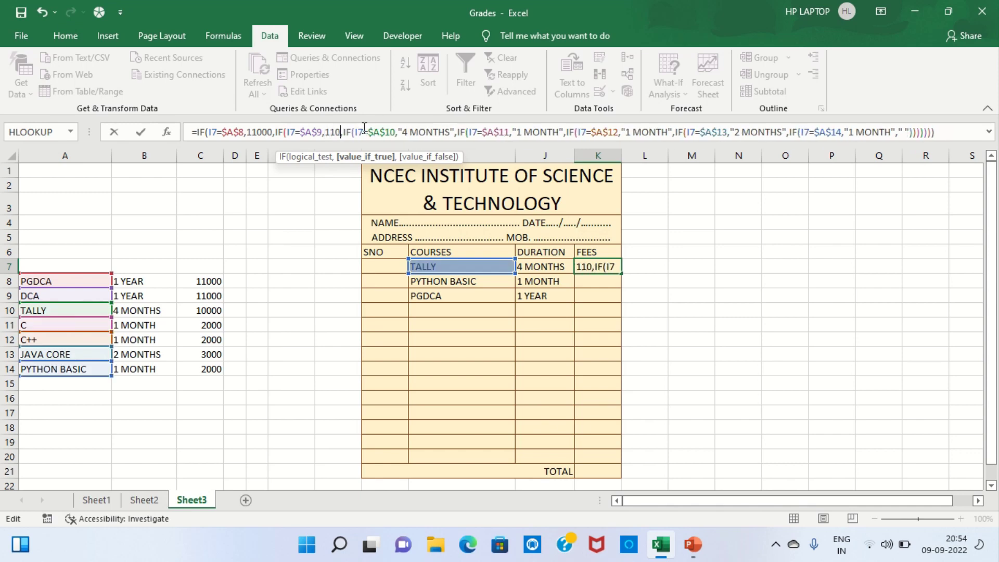
{"action": "type", "text": "00"}
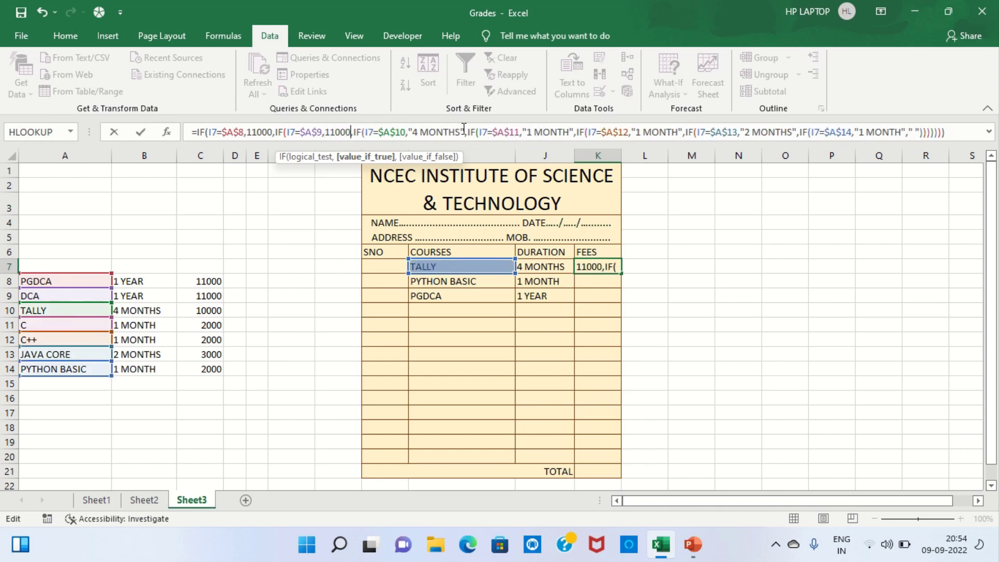
{"action": "left_click", "coordinate": [463, 131]}
{"action": "key", "text": "BackSpace"}
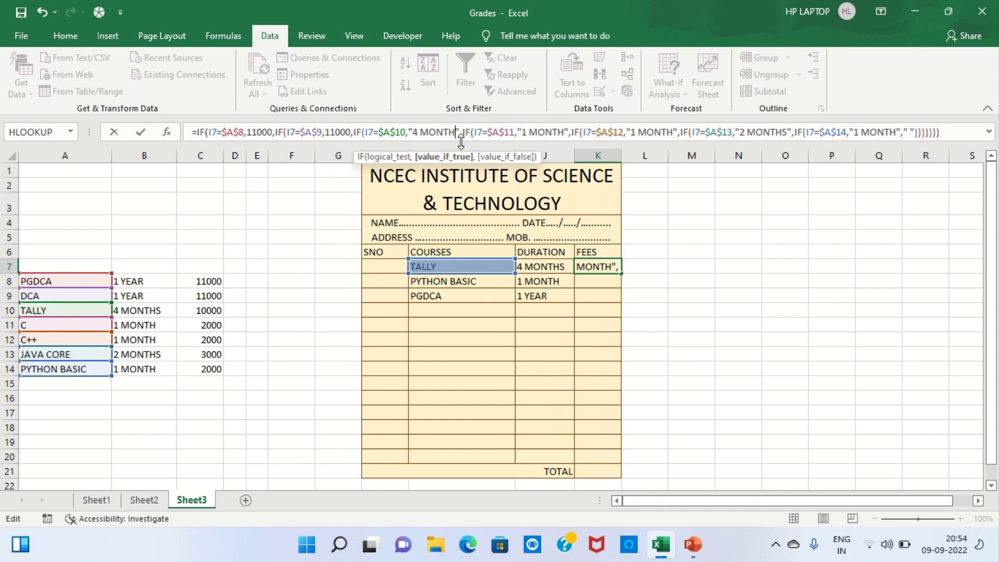
{"action": "key", "text": "BackSpace"}
{"action": "key", "text": "BackSpace"}
{"action": "key", "text": "BackSpace"}
{"action": "key", "text": "BackSpace"}
{"action": "key", "text": "BackSpace"}
{"action": "key", "text": "BackSpace"}
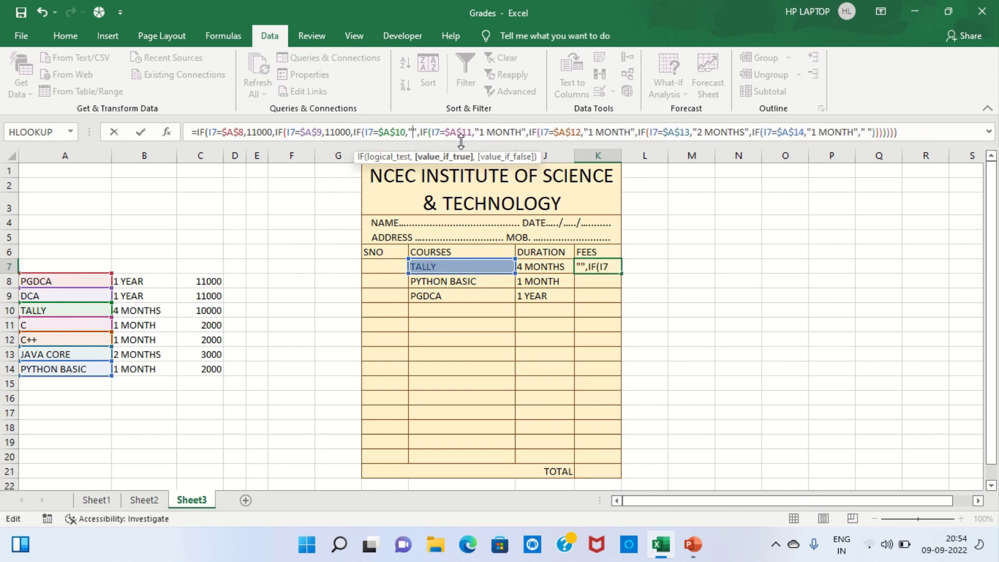
{"action": "key", "text": "BackSpace"}
{"action": "key", "text": "BackSpace"}
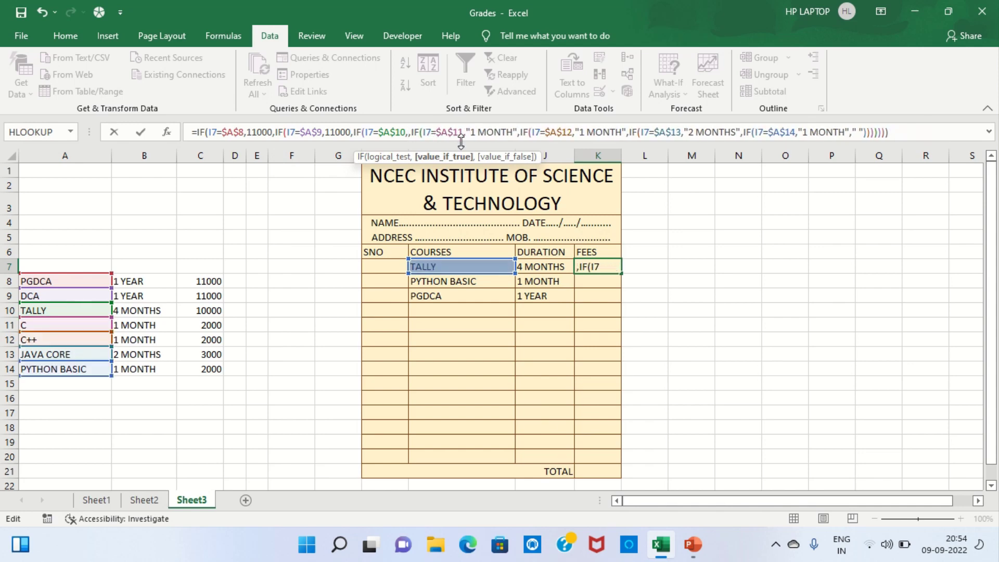
{"action": "type", "text": "100"}
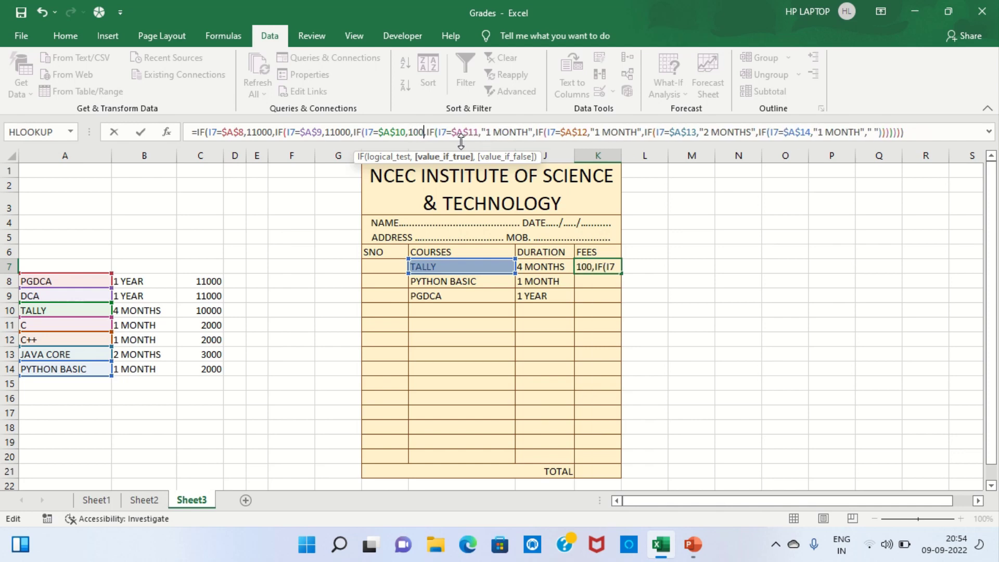
{"action": "type", "text": "00"}
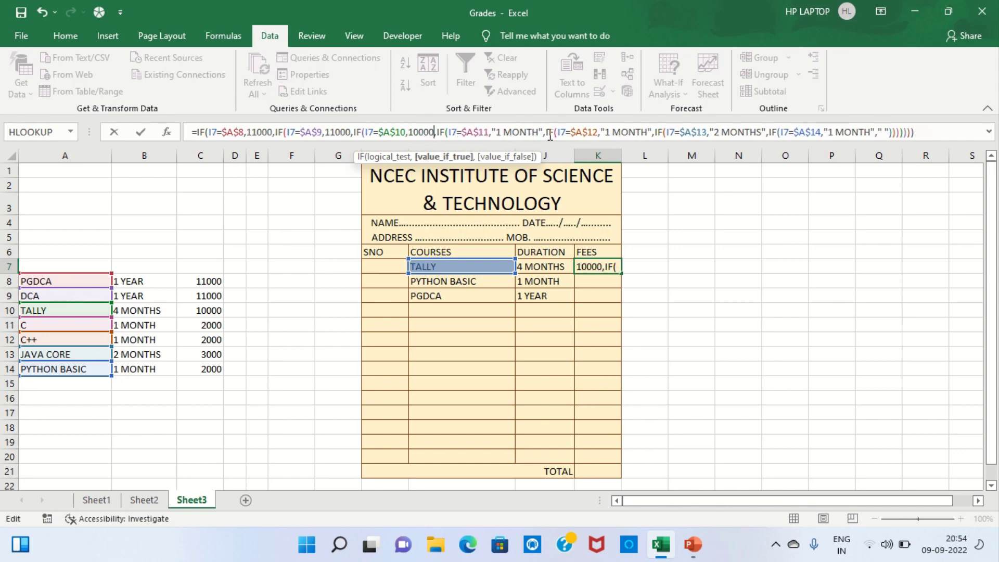
Replace the C, C++, JAVA CORE and PYTHON BASIC durations with 2000 fees
{"action": "left_click", "coordinate": [539, 132]}
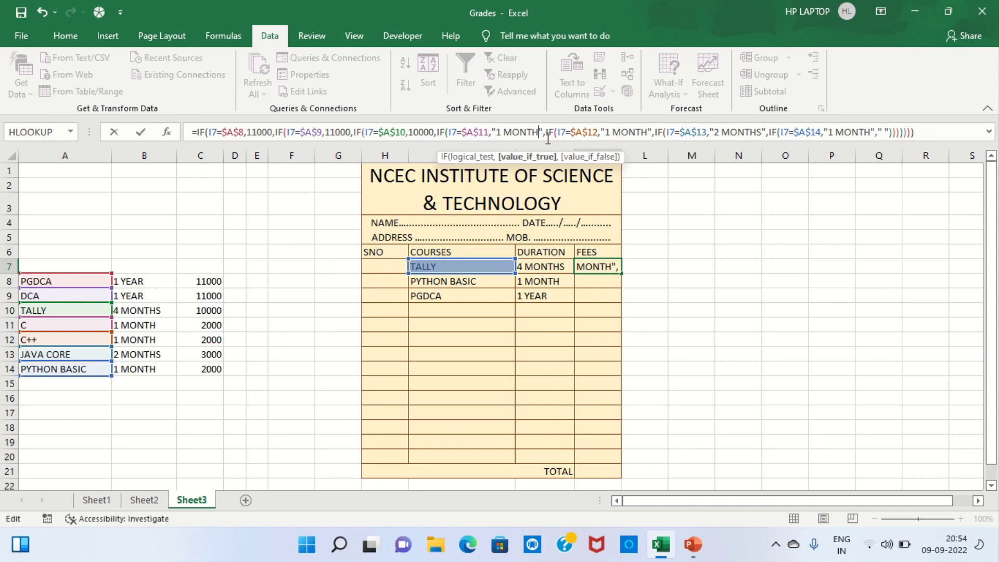
{"action": "key", "text": "BackSpace"}
{"action": "key", "text": "BackSpace"}
{"action": "key", "text": "BackSpace"}
{"action": "key", "text": "BackSpace"}
{"action": "key", "text": "BackSpace"}
{"action": "key", "text": "BackSpace"}
{"action": "key", "text": "BackSpace"}
{"action": "key", "text": "BackSpace"}
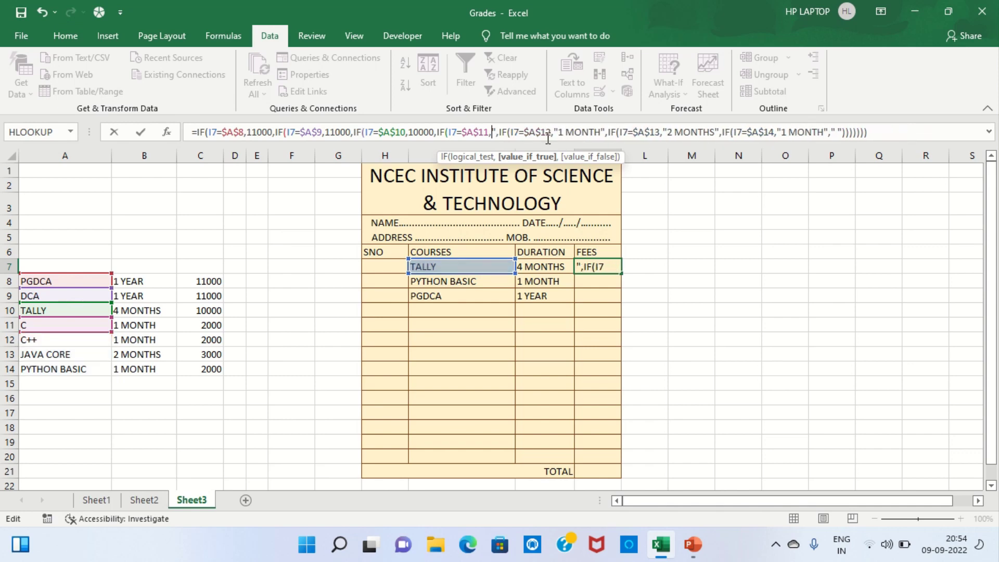
{"action": "key", "text": "Delete"}
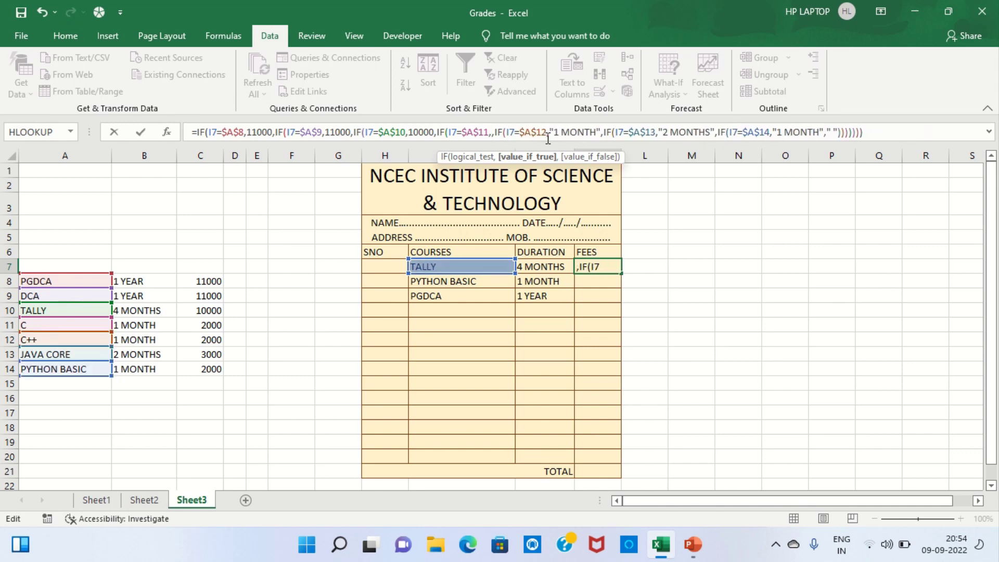
{"action": "type", "text": "2000"}
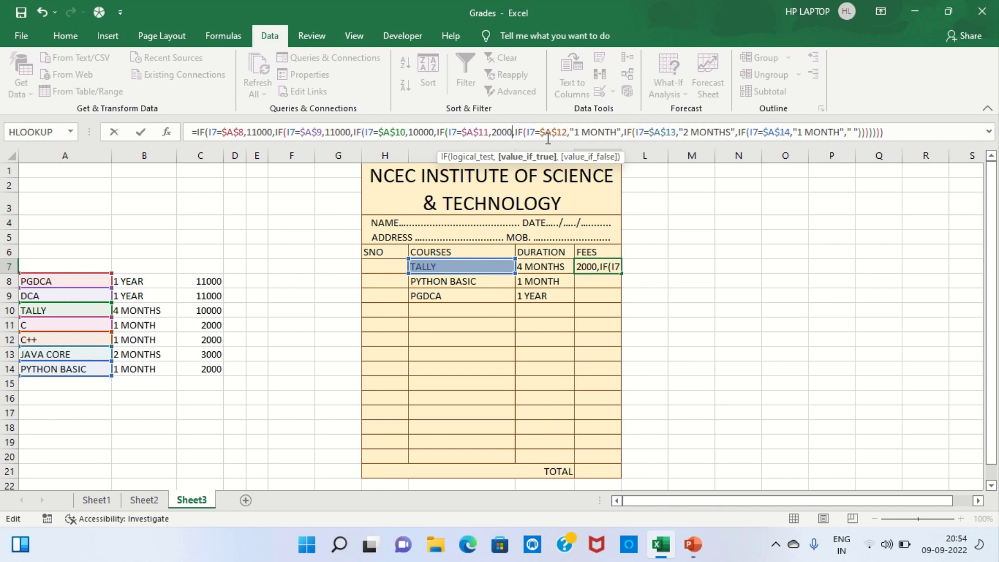
{"action": "left_click", "coordinate": [621, 132]}
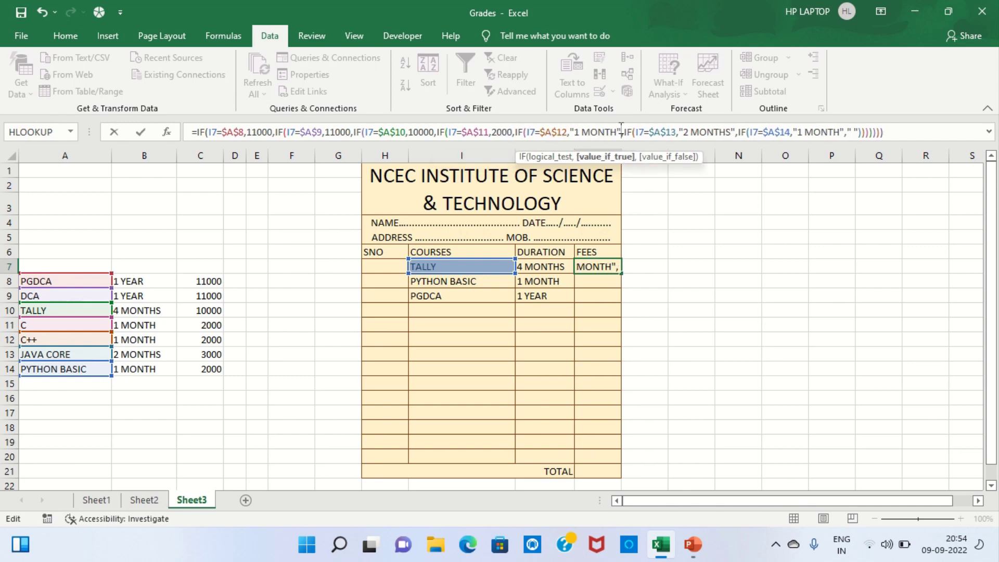
{"action": "key", "text": "BackSpace"}
{"action": "key", "text": "BackSpace"}
{"action": "key", "text": "BackSpace"}
{"action": "key", "text": "BackSpace"}
{"action": "key", "text": "BackSpace"}
{"action": "key", "text": "BackSpace"}
{"action": "key", "text": "BackSpace"}
{"action": "key", "text": "BackSpace"}
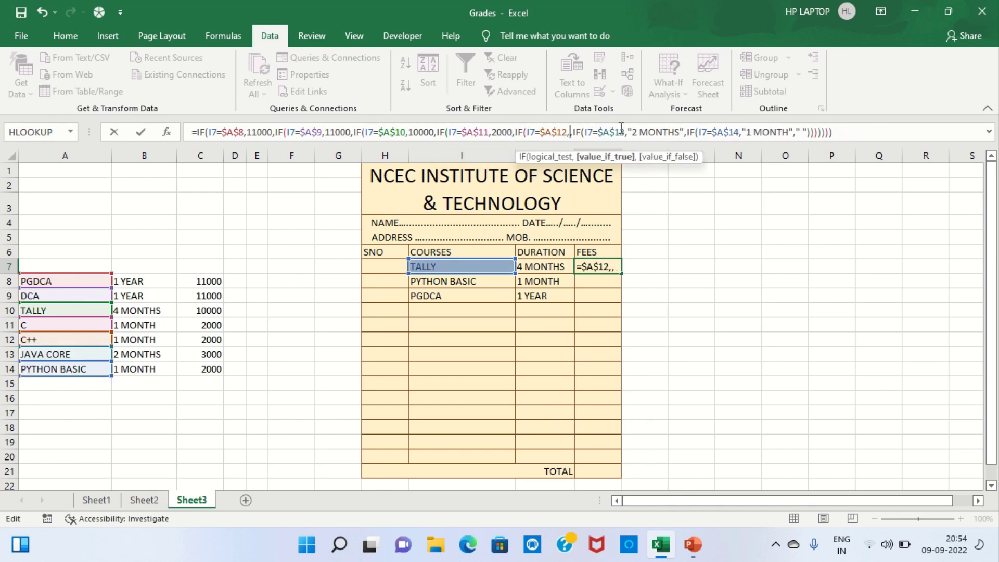
{"action": "type", "text": "2000"}
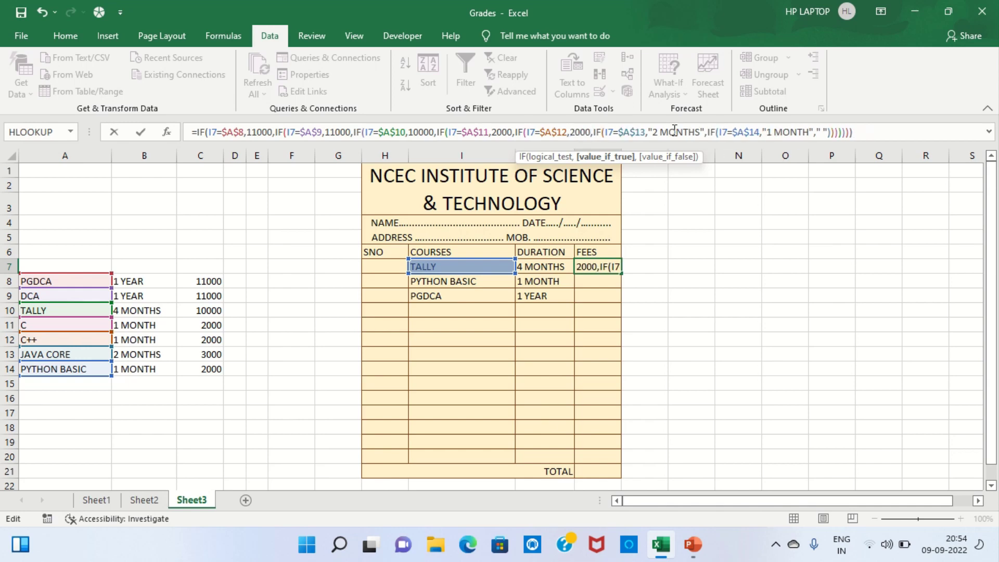
{"action": "left_click", "coordinate": [703, 132]}
{"action": "type", "text": ","}
{"action": "key", "text": "BackSpace"}
{"action": "key", "text": "BackSpace"}
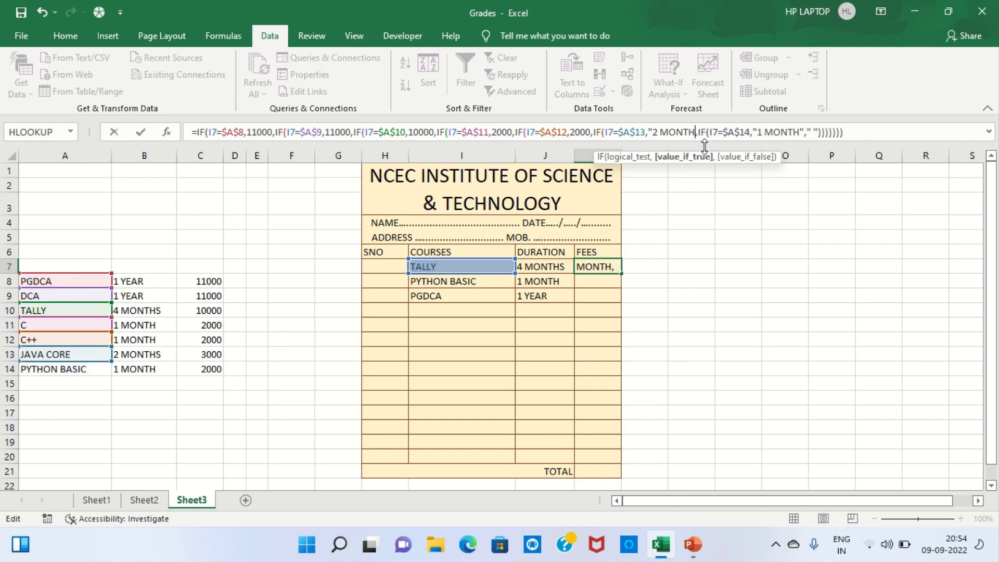
{"action": "key", "text": "BackSpace"}
{"action": "key", "text": "BackSpace"}
{"action": "key", "text": "BackSpace"}
{"action": "key", "text": "BackSpace"}
{"action": "key", "text": "BackSpace"}
{"action": "key", "text": "BackSpace"}
{"action": "key", "text": "BackSpace"}
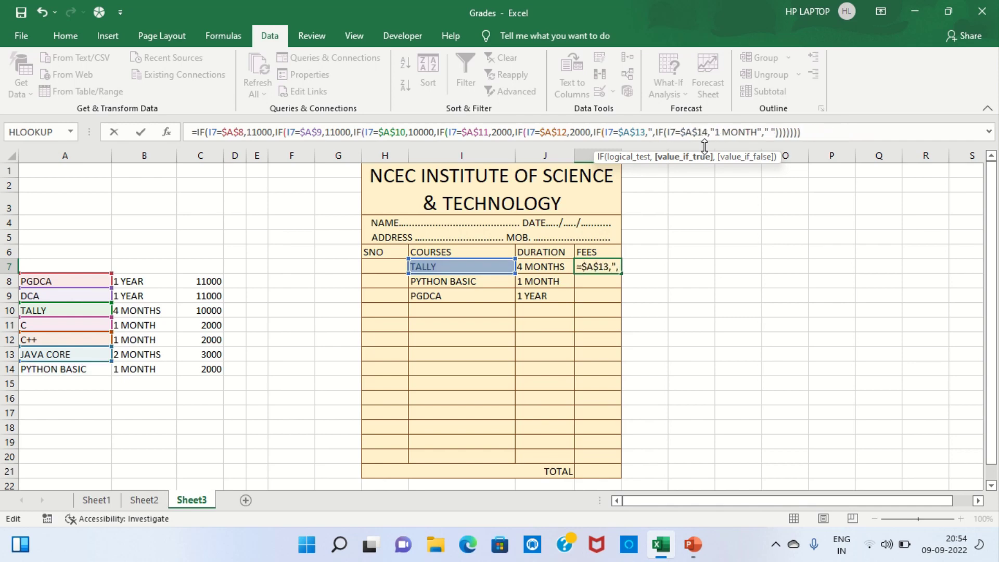
{"action": "type", "text": "2000"}
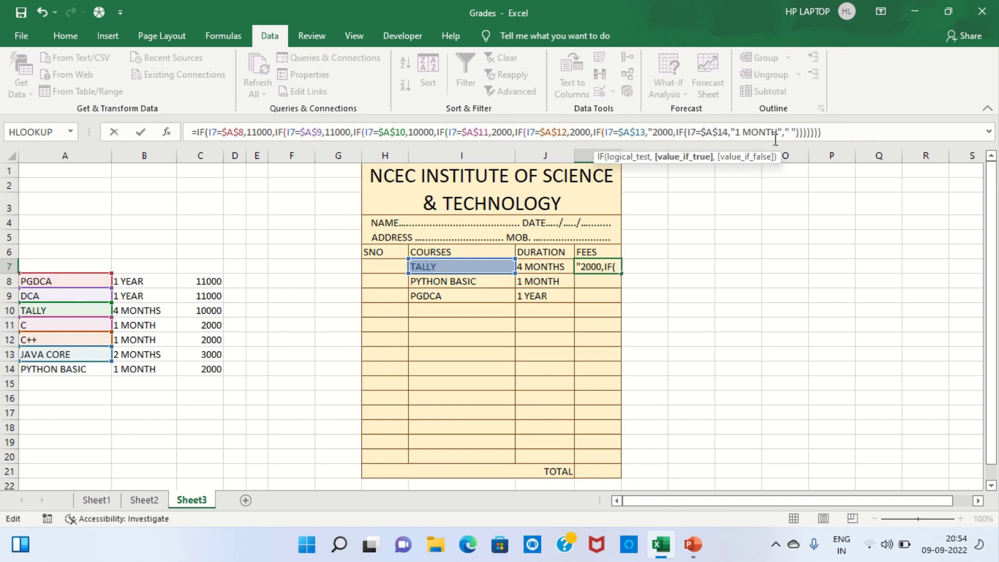
{"action": "left_click", "coordinate": [778, 133]}
{"action": "key", "text": "BackSpace"}
{"action": "key", "text": "BackSpace"}
{"action": "key", "text": "BackSpace"}
{"action": "key", "text": "BackSpace"}
{"action": "key", "text": "BackSpace"}
{"action": "key", "text": "BackSpace"}
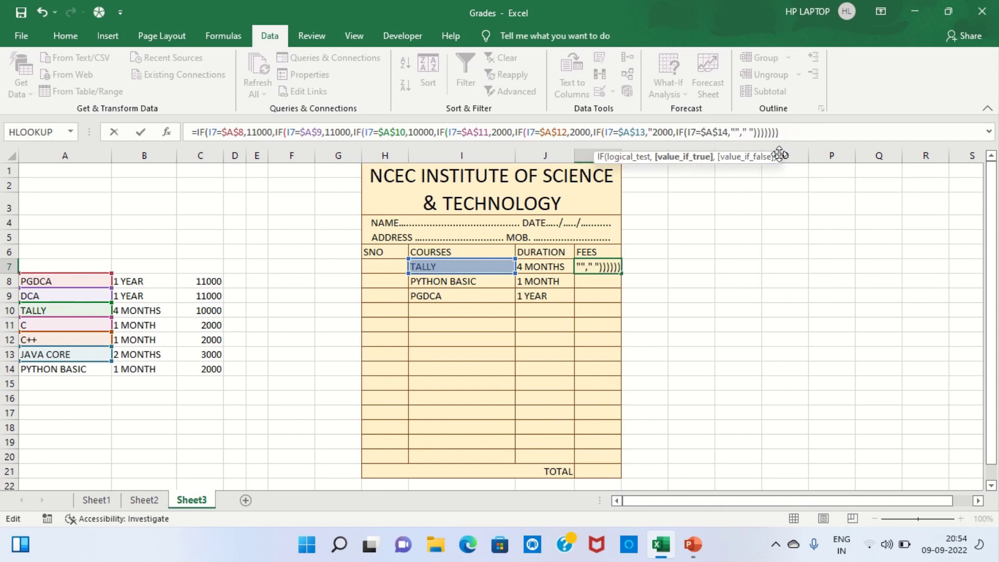
{"action": "type", "text": "2"}
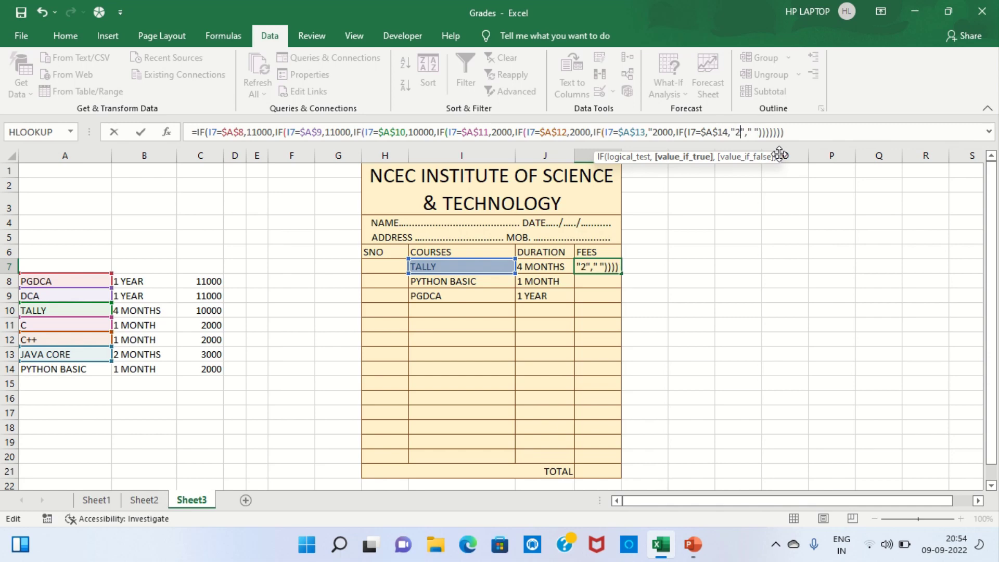
{"action": "type", "text": "000"}
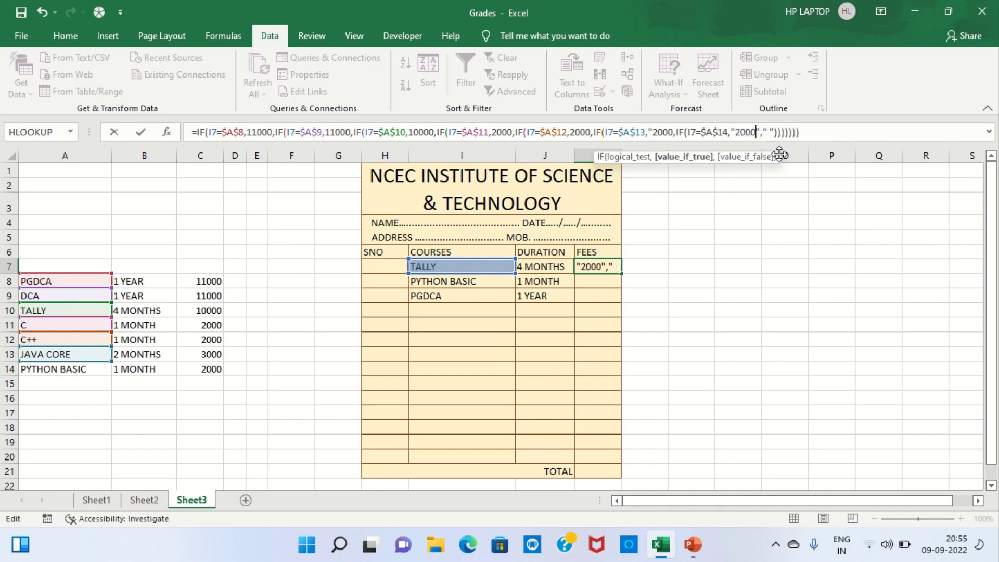
Correct JAVA CORE's fee to 3000, make the fallback 0, and enter the formula
{"action": "left_click", "coordinate": [660, 133]}
{"action": "key", "text": "BackSpace"}
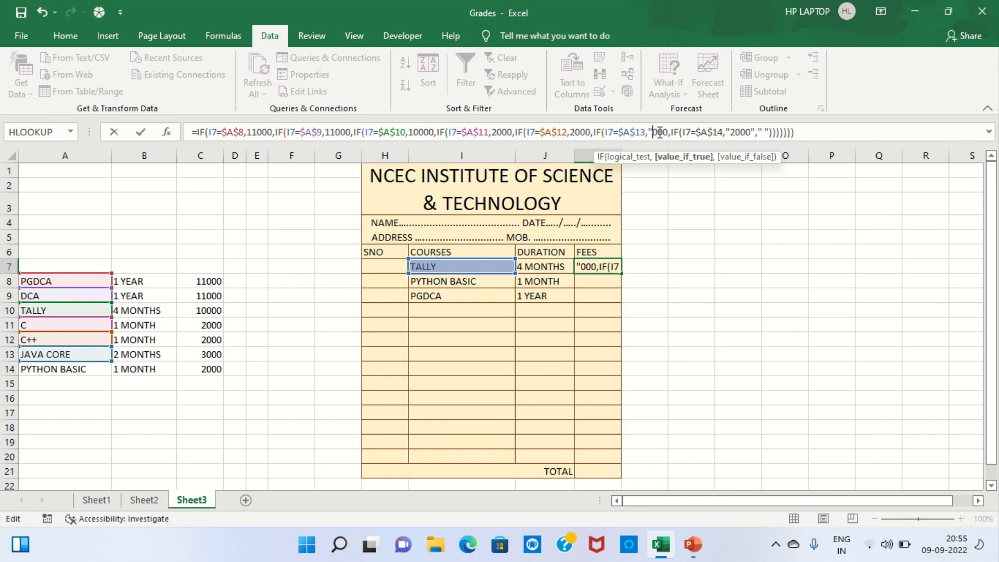
{"action": "type", "text": "3"}
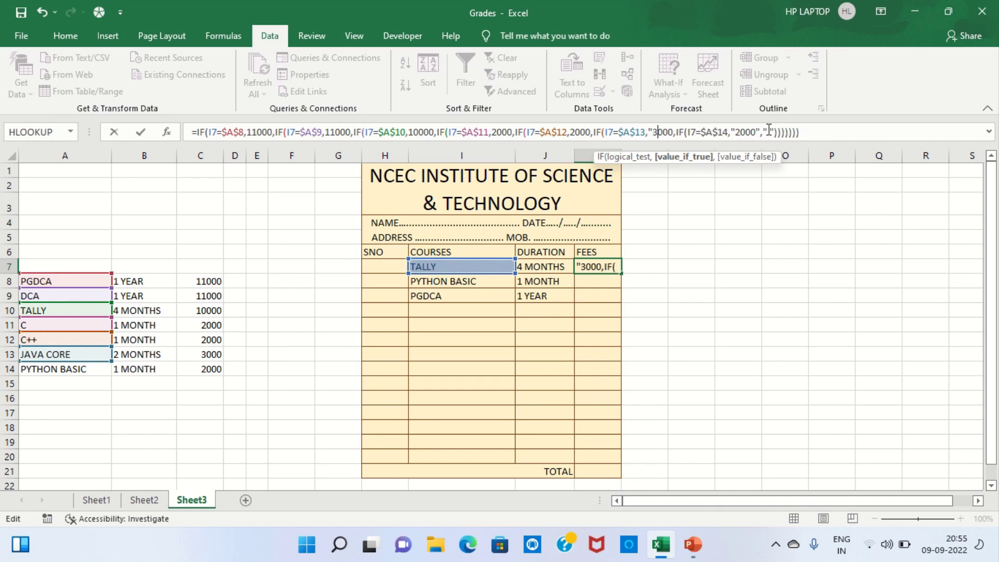
{"action": "left_click", "coordinate": [756, 132]}
{"action": "key", "text": "Delete"}
{"action": "key", "text": "Left"}
{"action": "key", "text": "Left"}
{"action": "key", "text": "Left"}
{"action": "key", "text": "BackSpace"}
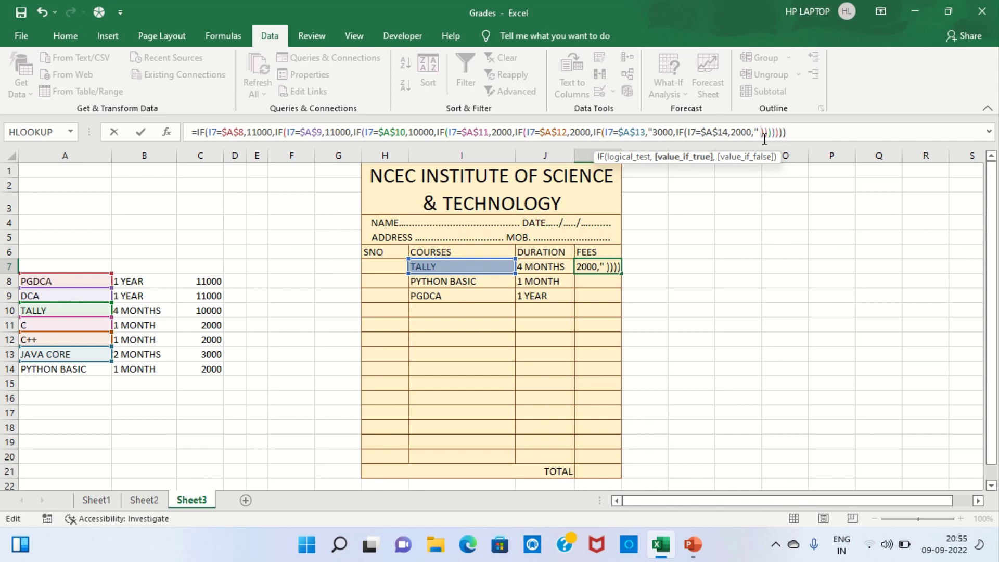
{"action": "key", "text": "BackSpace"}
{"action": "key", "text": "BackSpace"}
{"action": "type", "text": "0"}
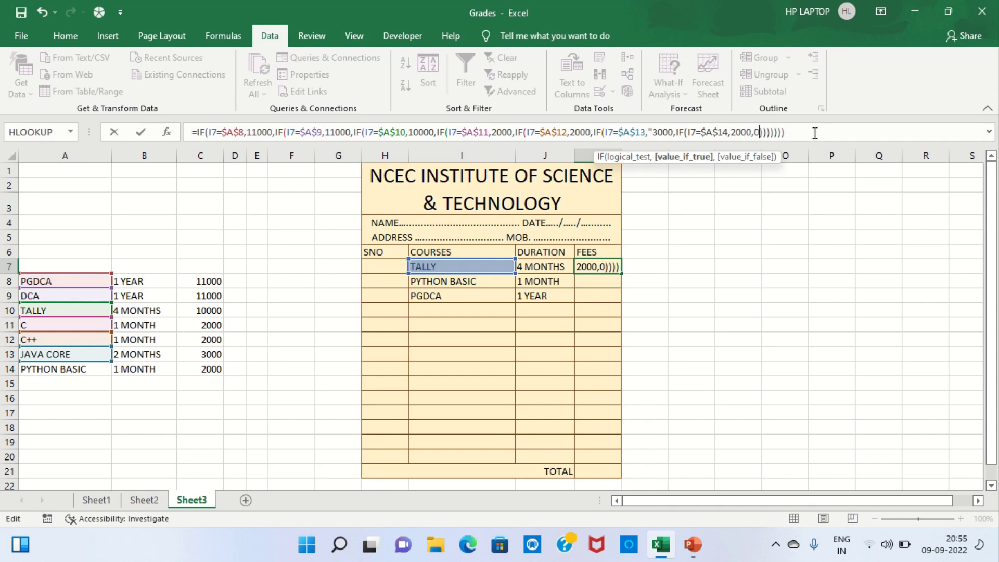
{"action": "left_click", "coordinate": [814, 134]}
{"action": "key", "text": "Return"}
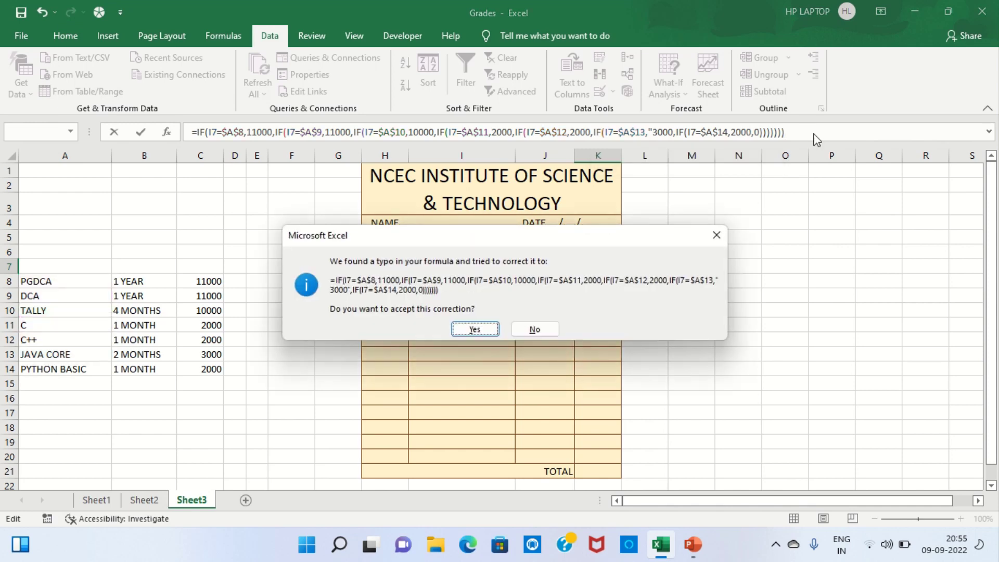
Accept Excel's formula correction and fill the K7 fee formula down to K20
{"action": "left_click", "coordinate": [474, 329]}
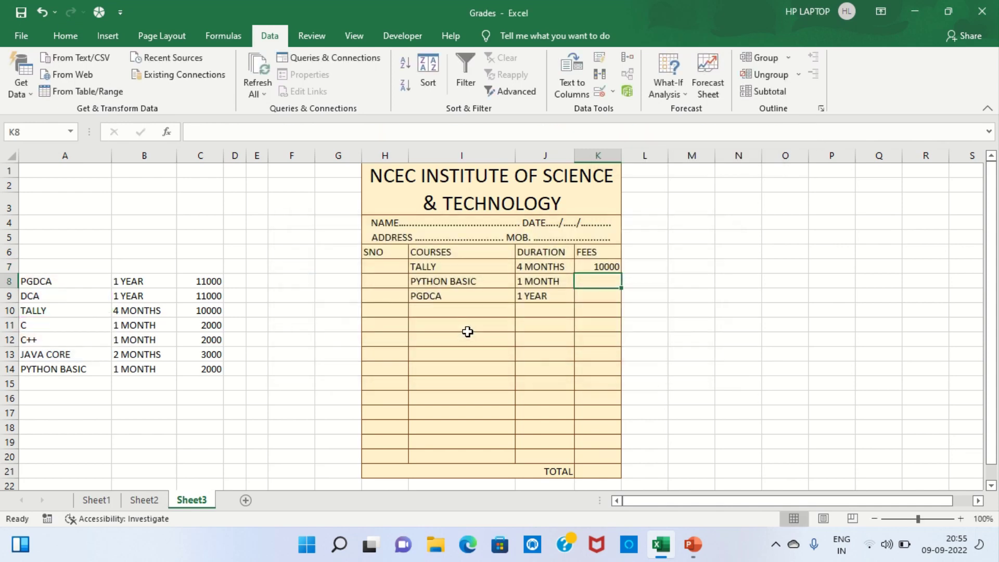
{"action": "left_click", "coordinate": [591, 265]}
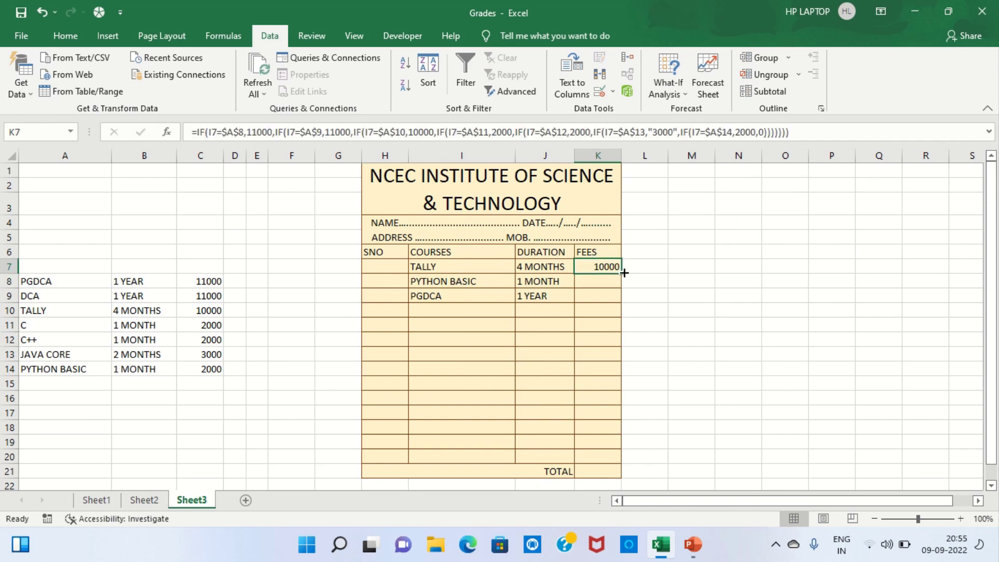
{"action": "left_click_drag", "start_coordinate": [622, 271], "coordinate": [623, 458]}
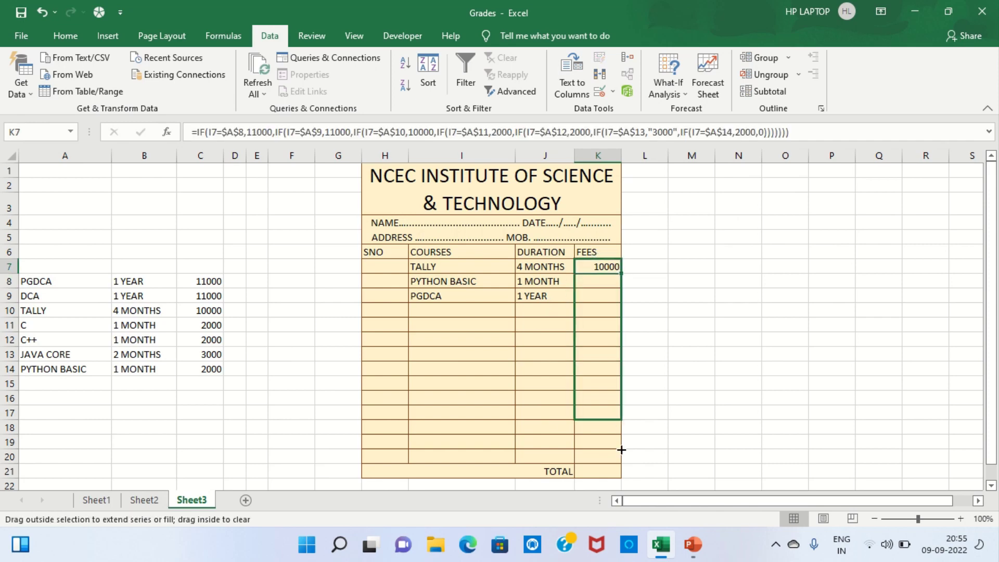
{"action": "left_click", "coordinate": [673, 446]}
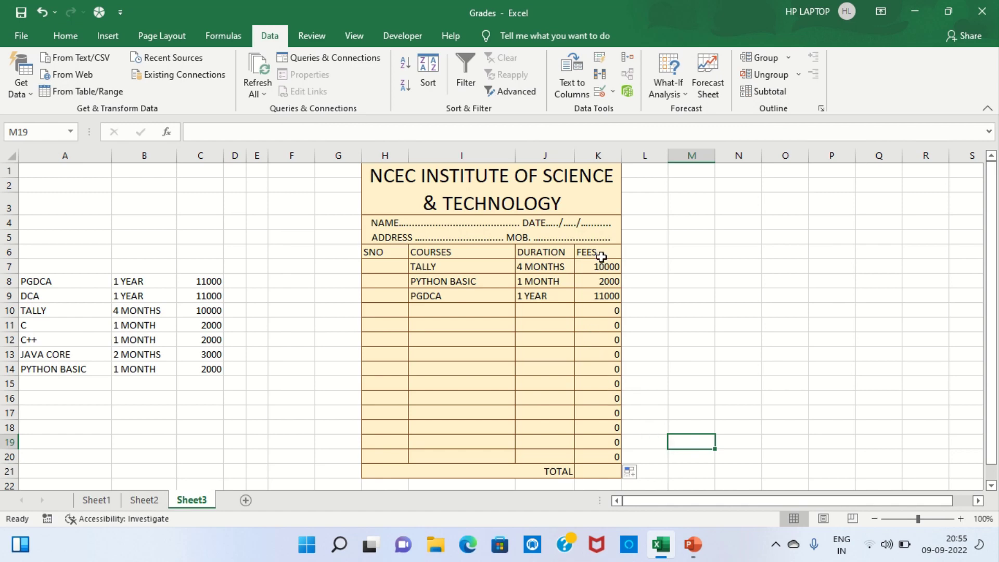
Enter =SUM(K7:K20) in the TOTAL cell, giving 23000
{"action": "left_click", "coordinate": [587, 475]}
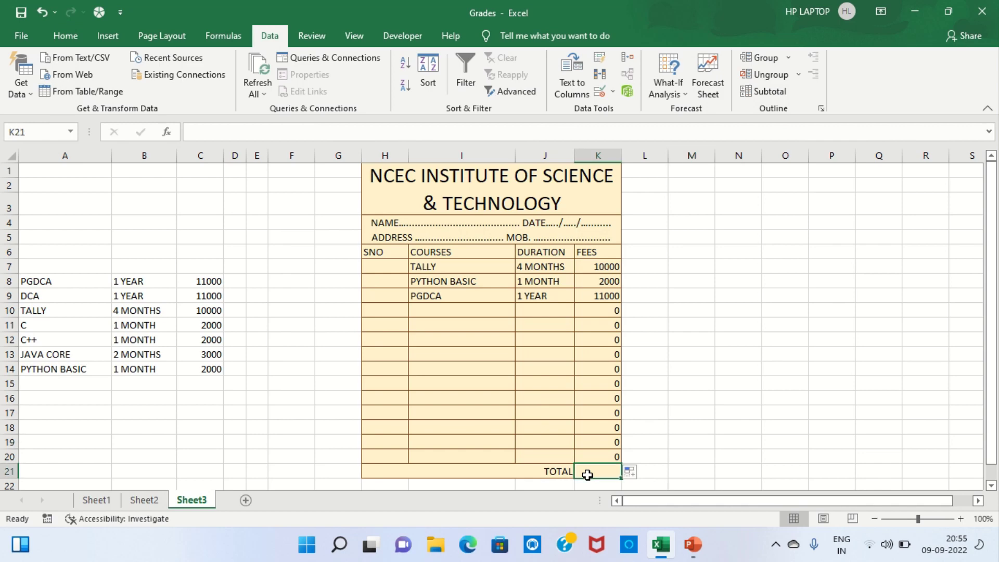
{"action": "type", "text": "="}
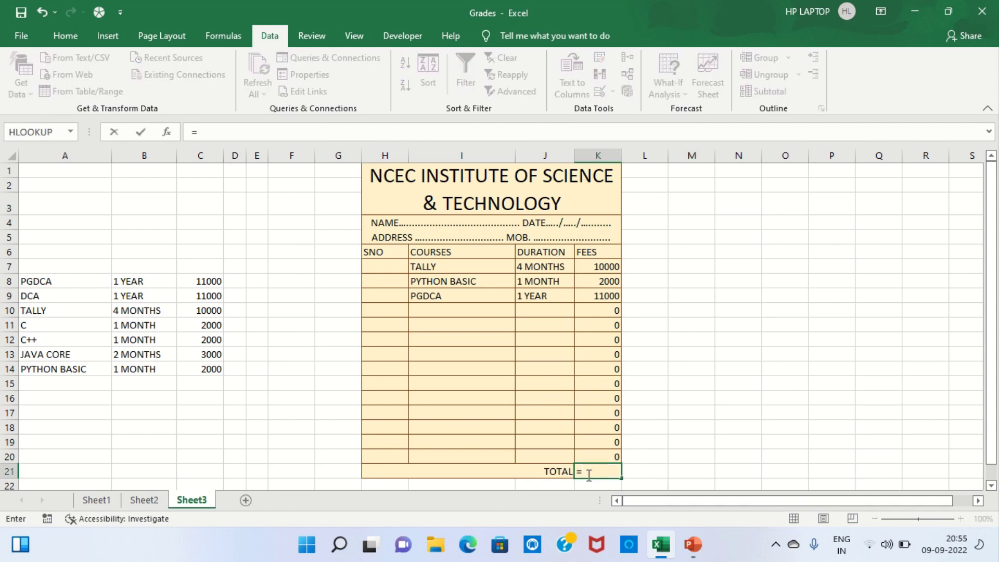
{"action": "type", "text": "SUM"}
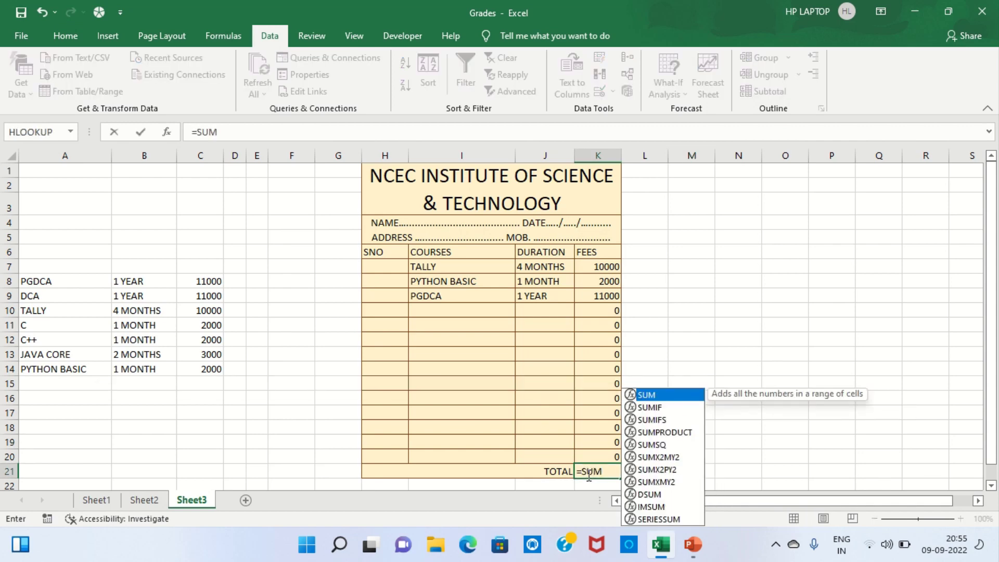
{"action": "type", "text": "("}
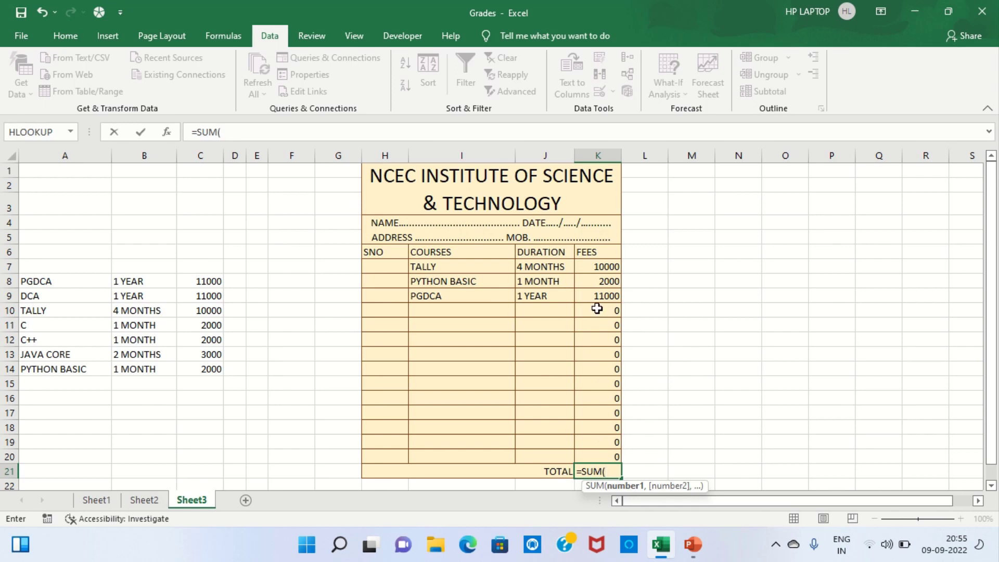
{"action": "left_click_drag", "start_coordinate": [596, 266], "coordinate": [599, 457]}
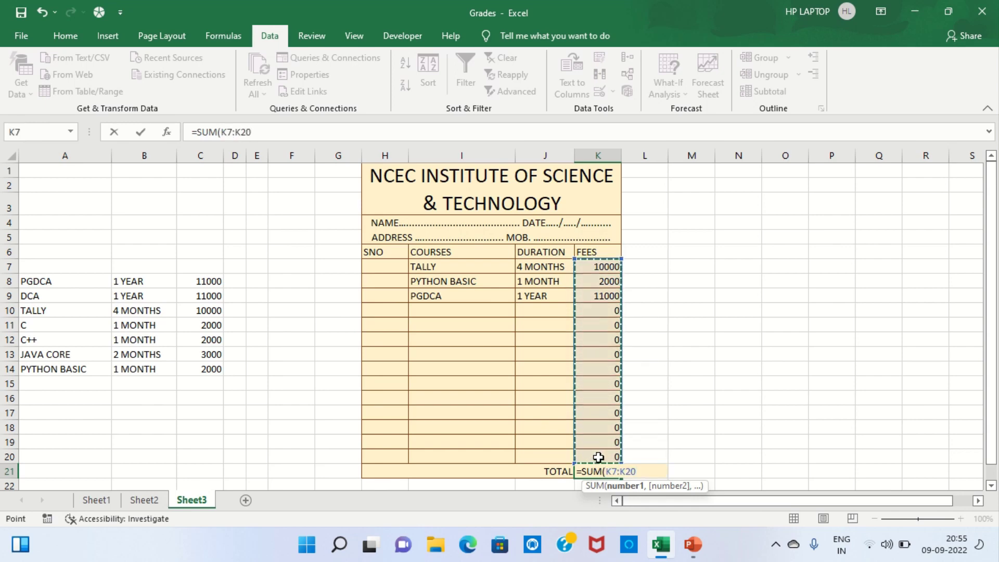
{"action": "key", "text": "Return"}
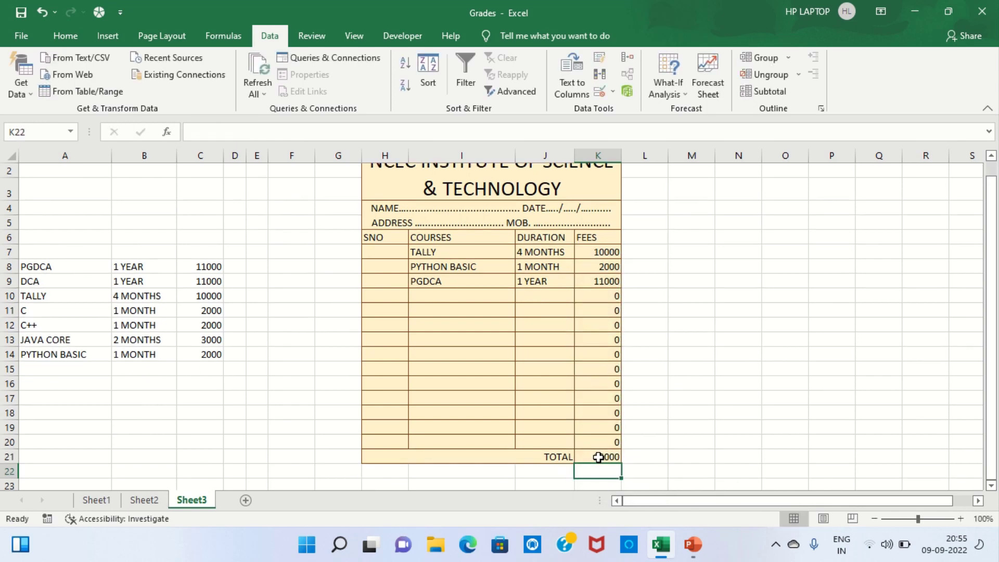
{"action": "left_click", "coordinate": [691, 440]}
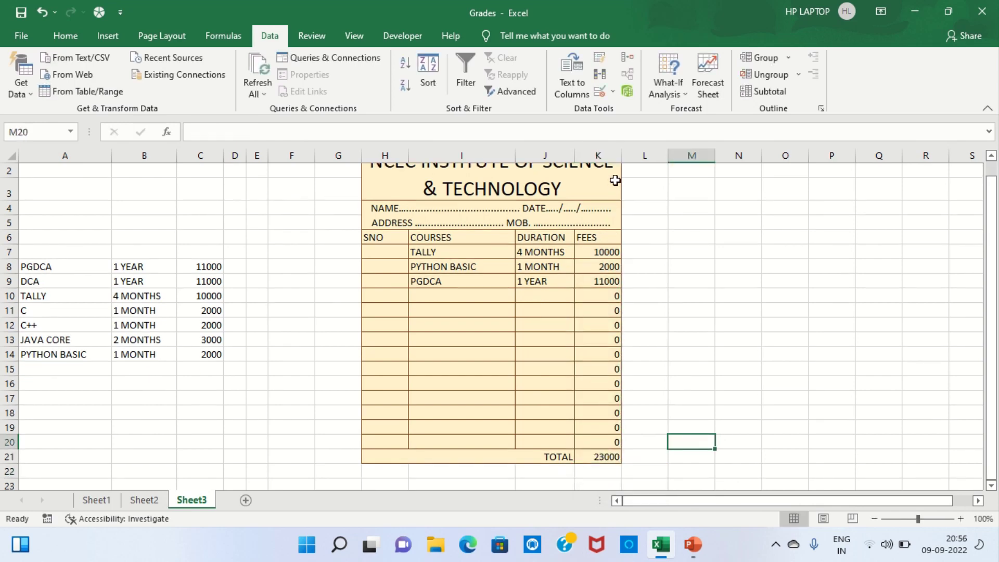
Widen the FEES column and choose C++ as the course in I10
{"action": "left_click_drag", "start_coordinate": [621, 154], "coordinate": [633, 154]}
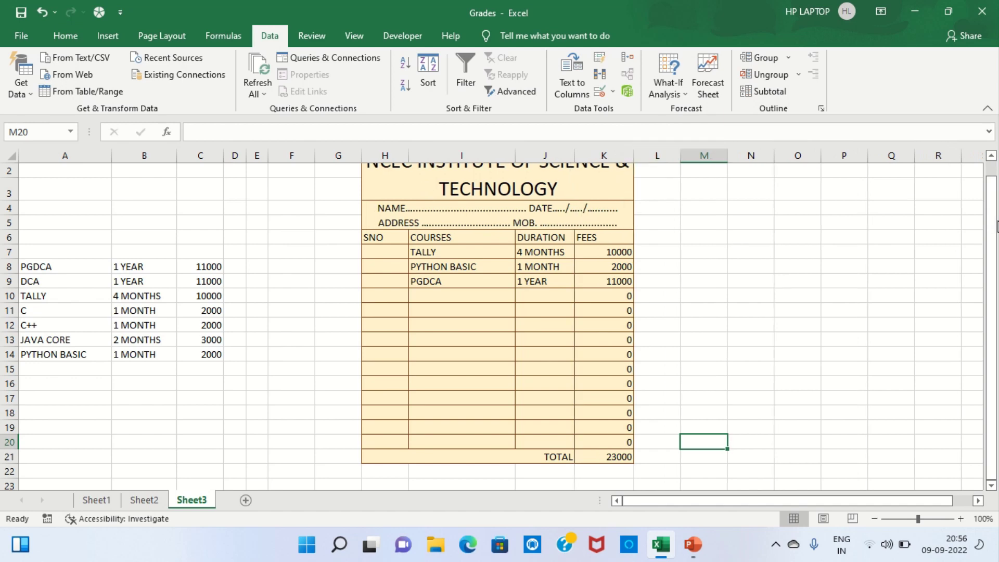
{"action": "left_click_drag", "start_coordinate": [991, 229], "coordinate": [991, 182]}
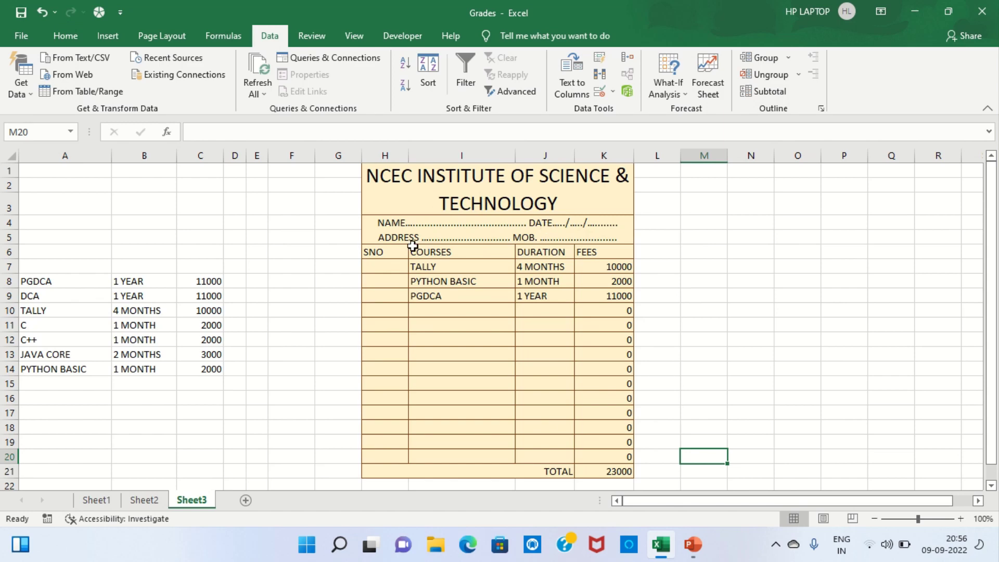
{"action": "left_click", "coordinate": [491, 315]}
{"action": "left_click", "coordinate": [522, 311]}
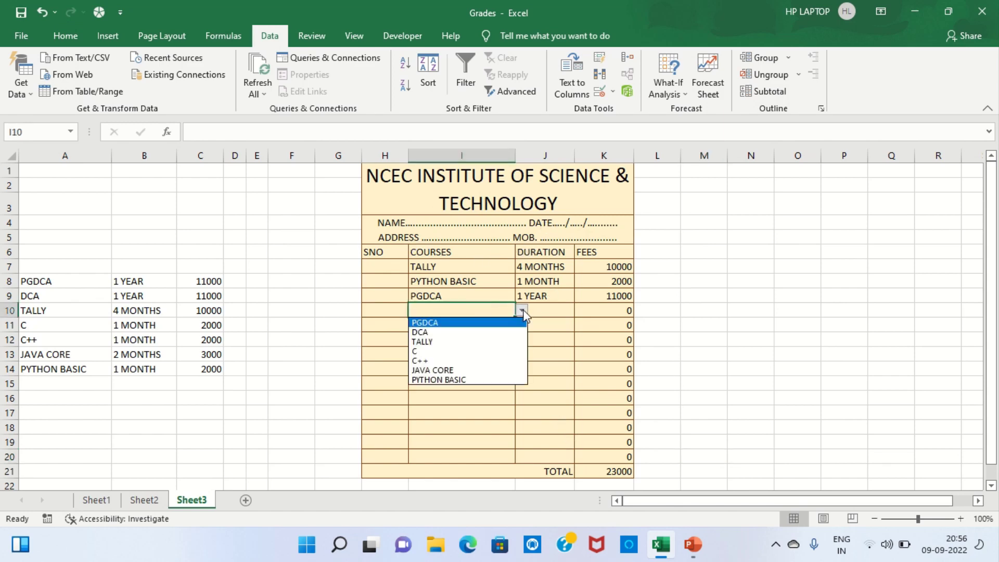
{"action": "left_click", "coordinate": [431, 362]}
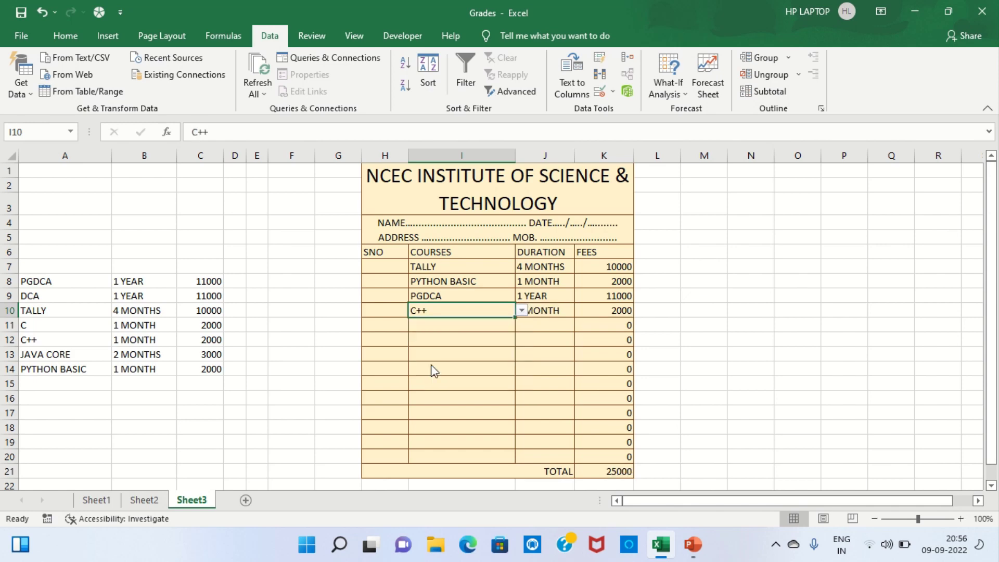
{"action": "left_click", "coordinate": [556, 312]}
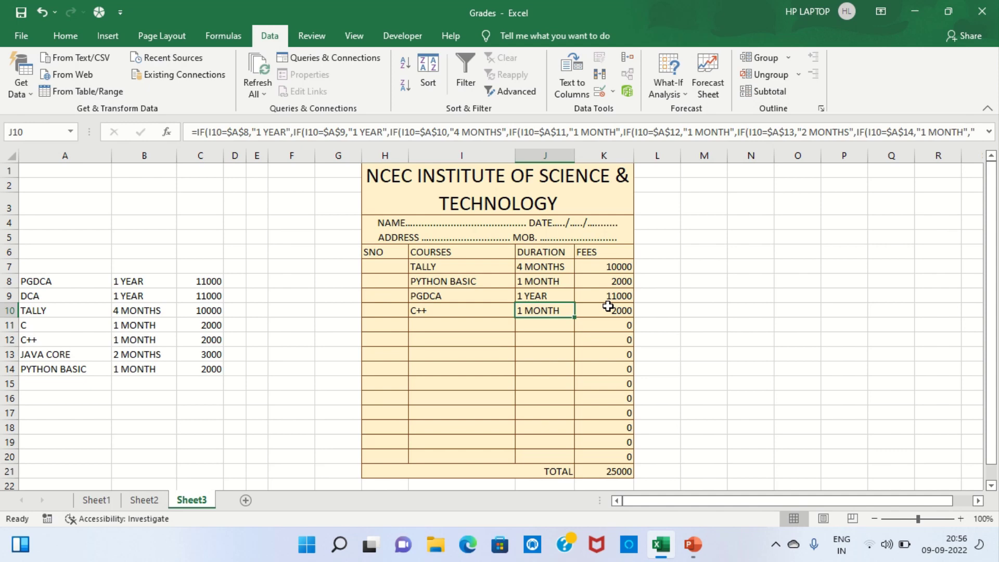
Choose JAVA CORE in I11 and PGDCA in I12, then begin editing K11's 3000 fee
{"action": "left_click", "coordinate": [486, 324]}
{"action": "left_click", "coordinate": [521, 326]}
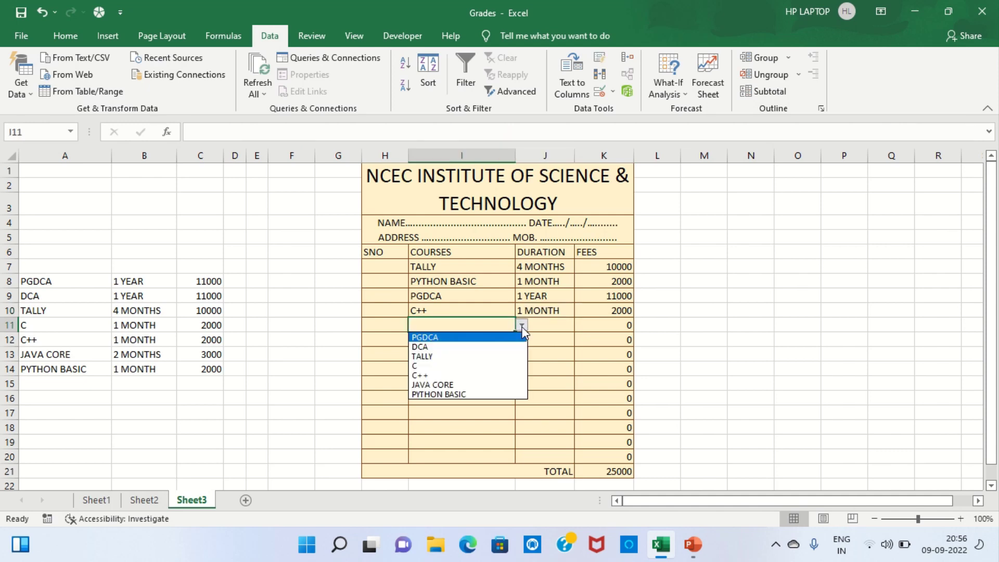
{"action": "left_click", "coordinate": [461, 383]}
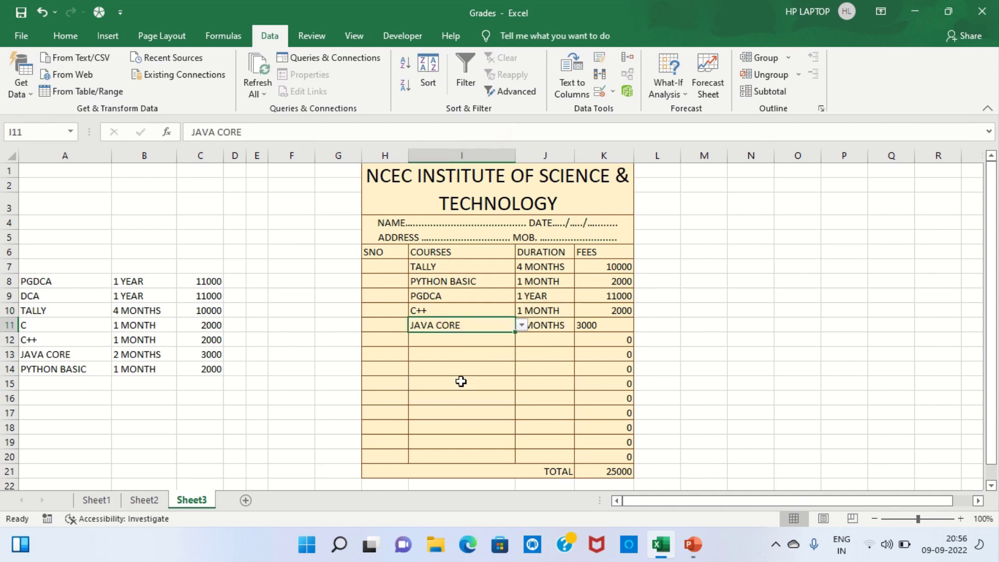
{"action": "left_click", "coordinate": [458, 340]}
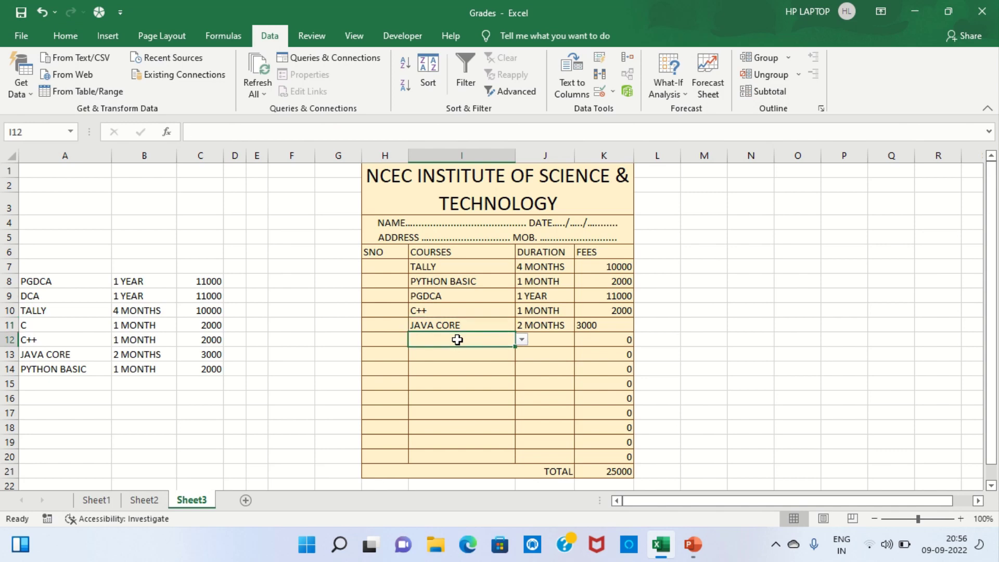
{"action": "left_click", "coordinate": [522, 340]}
{"action": "left_click", "coordinate": [471, 352]}
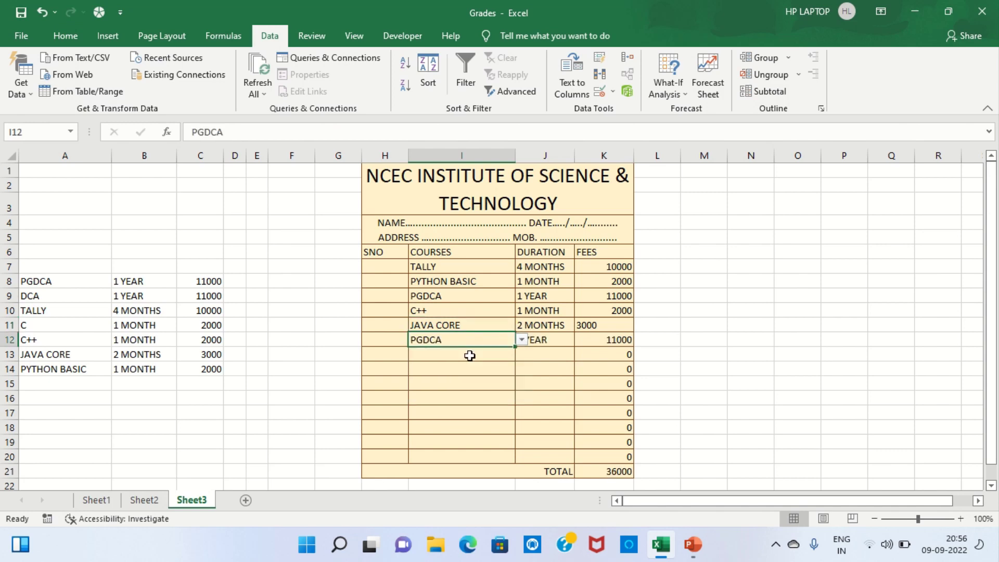
{"action": "left_click", "coordinate": [609, 325]}
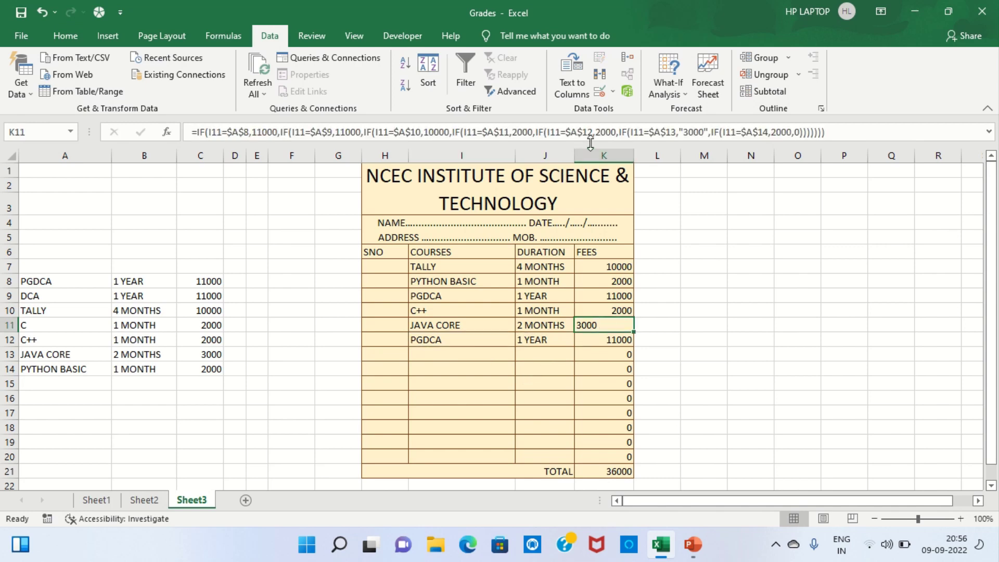
{"action": "left_click", "coordinate": [683, 132]}
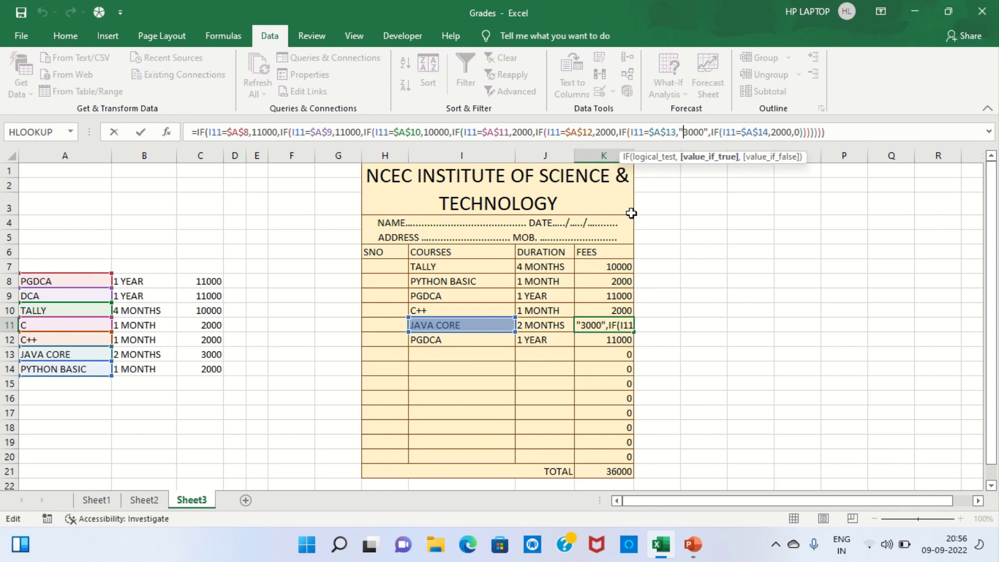
Remove the quotes around 3000 in K7's fee formula so it becomes a number
{"action": "left_click", "coordinate": [599, 266]}
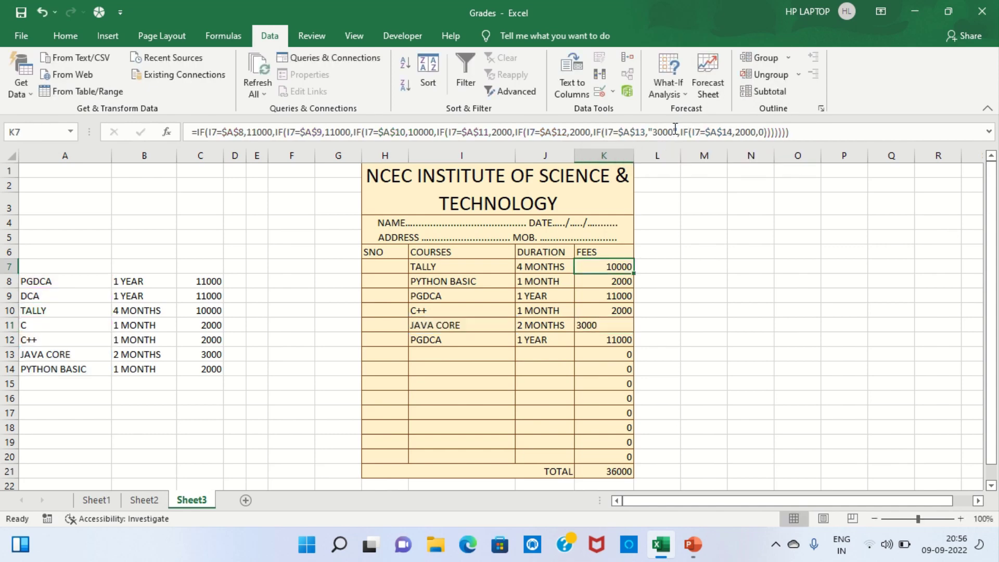
{"action": "left_click", "coordinate": [674, 132]}
{"action": "key", "text": "Delete"}
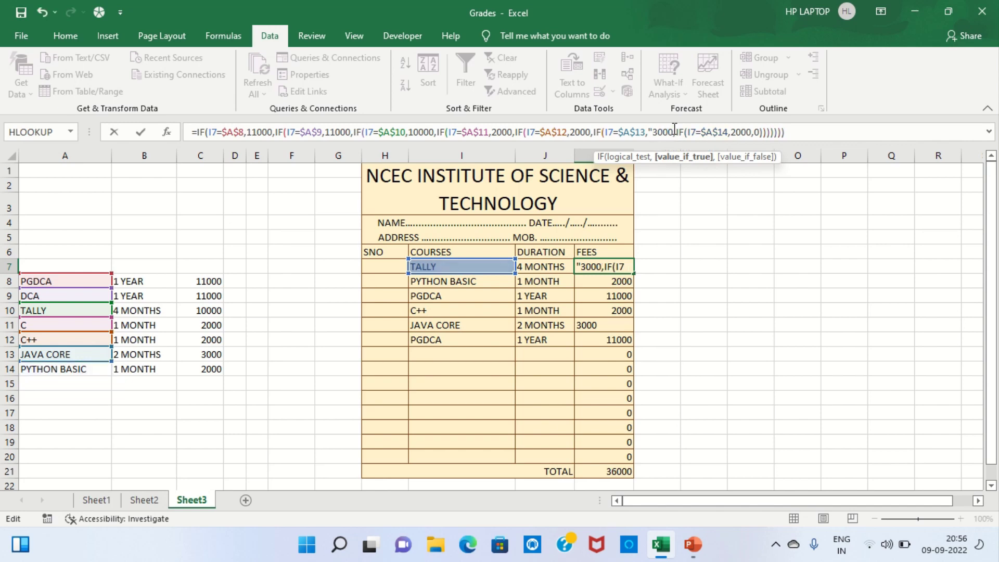
{"action": "key", "text": "Left"}
{"action": "key", "text": "Left"}
{"action": "key", "text": "Left"}
{"action": "key", "text": "BackSpace"}
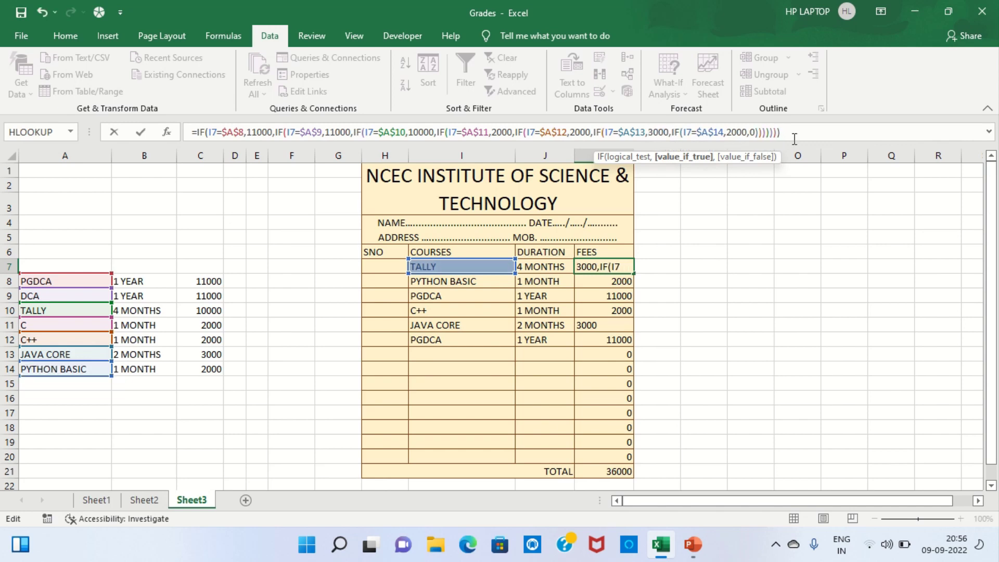
{"action": "left_click", "coordinate": [794, 132]}
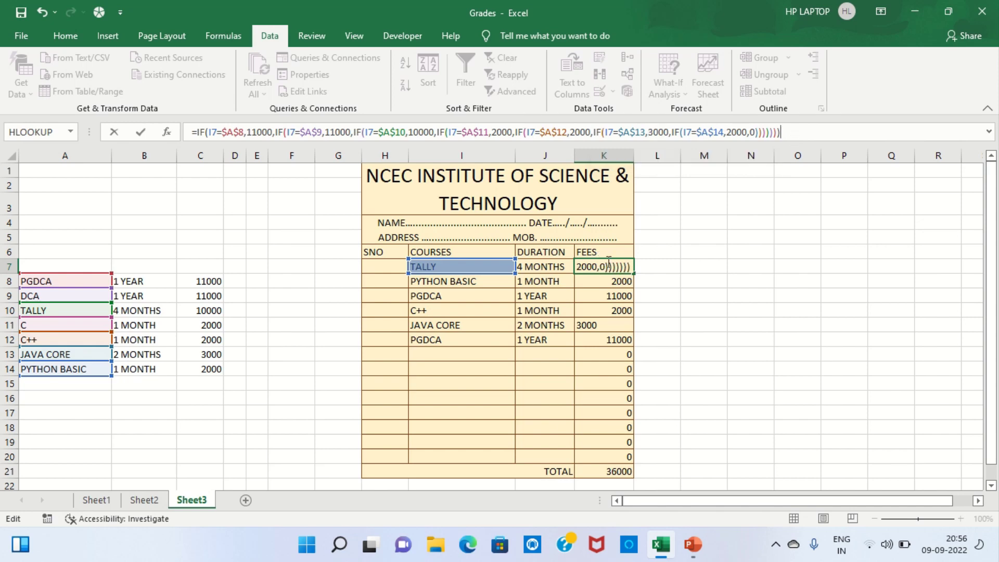
{"action": "key", "text": "Return"}
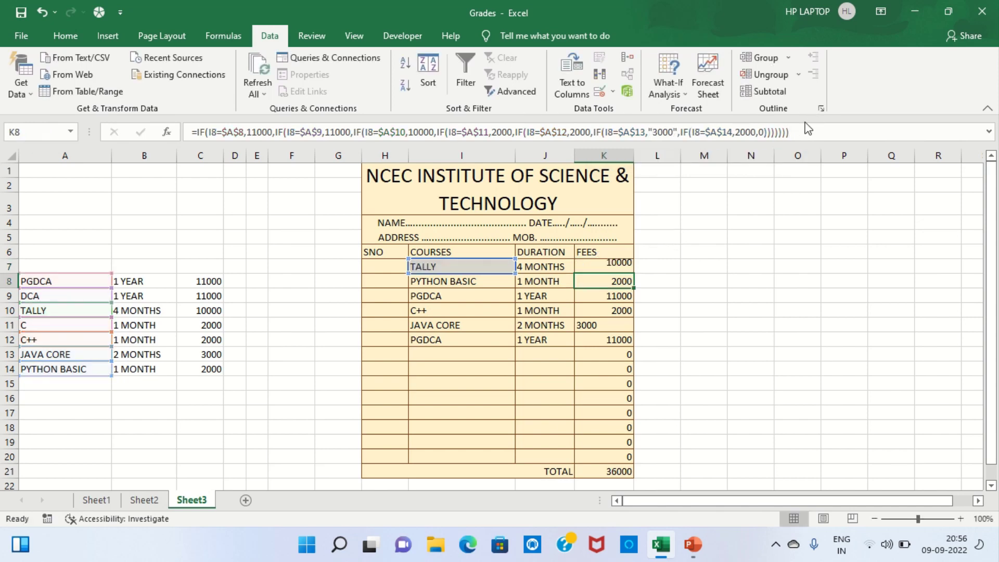
Fill K7's corrected fee formula down through K20, raising the total to 39000
{"action": "left_click", "coordinate": [599, 268]}
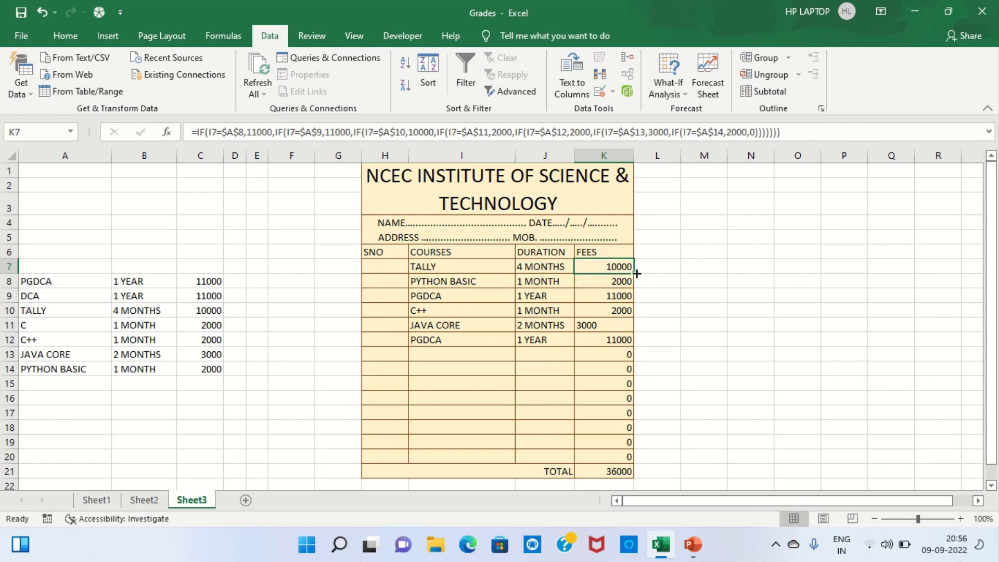
{"action": "left_click_drag", "start_coordinate": [636, 275], "coordinate": [633, 460]}
{"action": "left_click", "coordinate": [683, 443]}
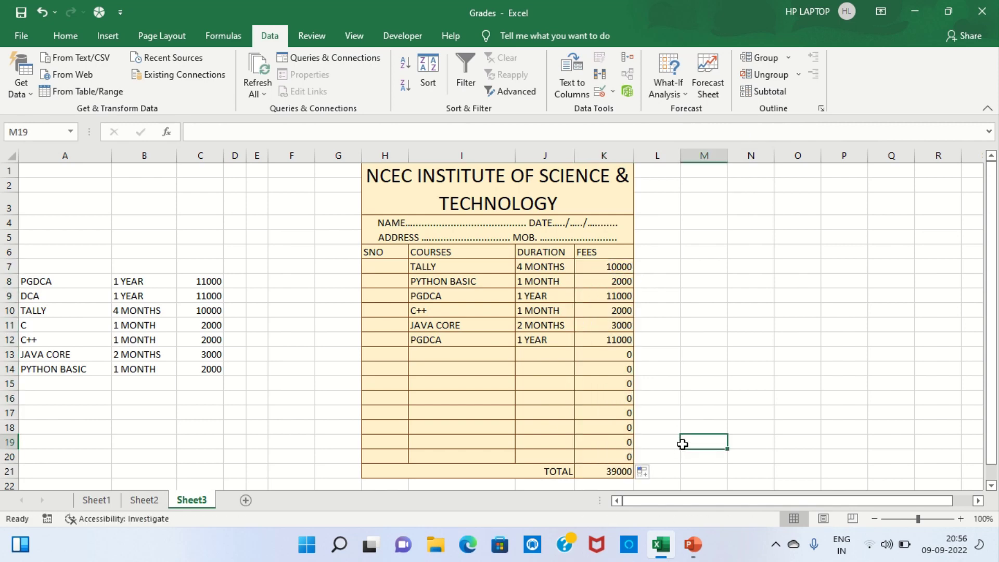
{"action": "left_click", "coordinate": [565, 396]}
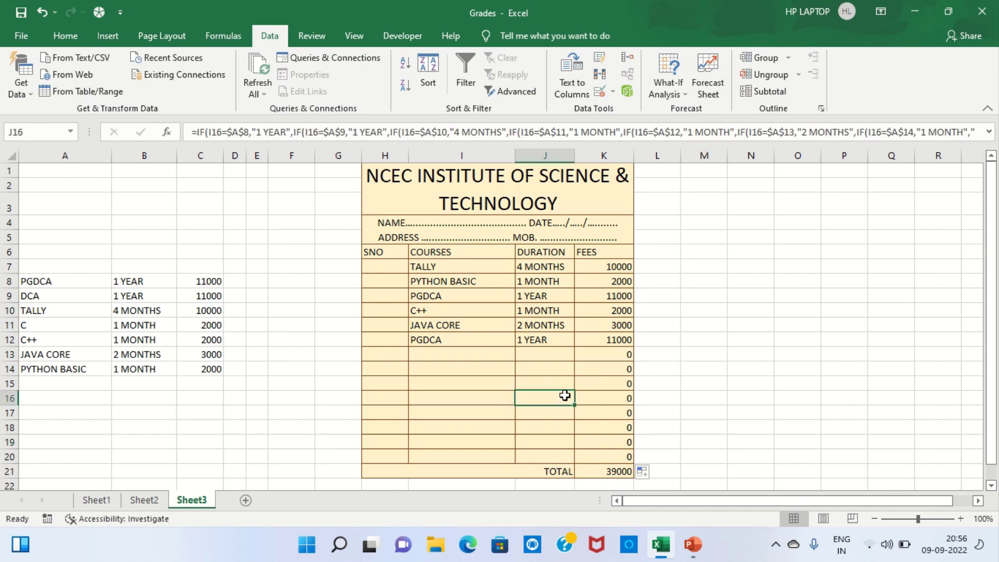
{"action": "left_click", "coordinate": [750, 329]}
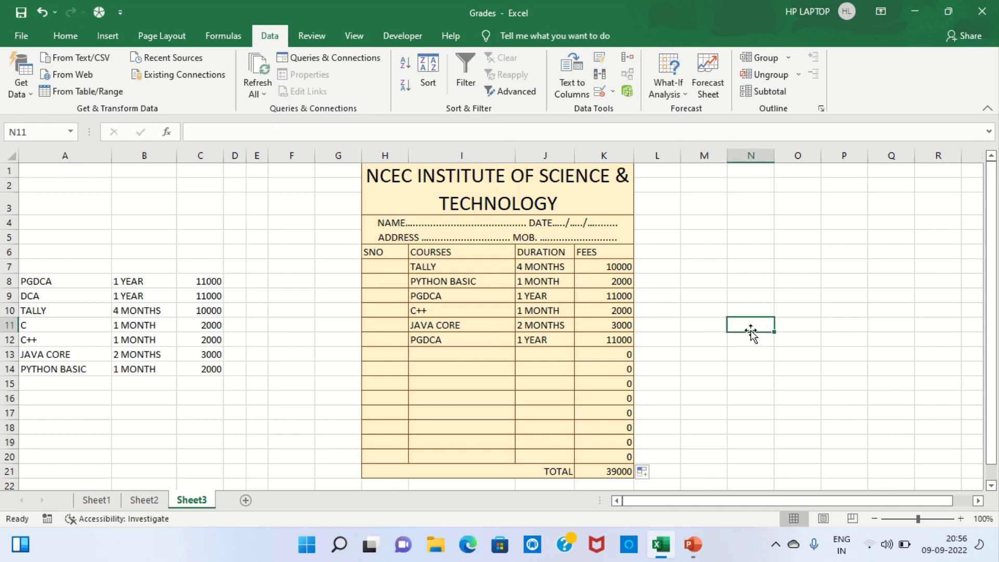